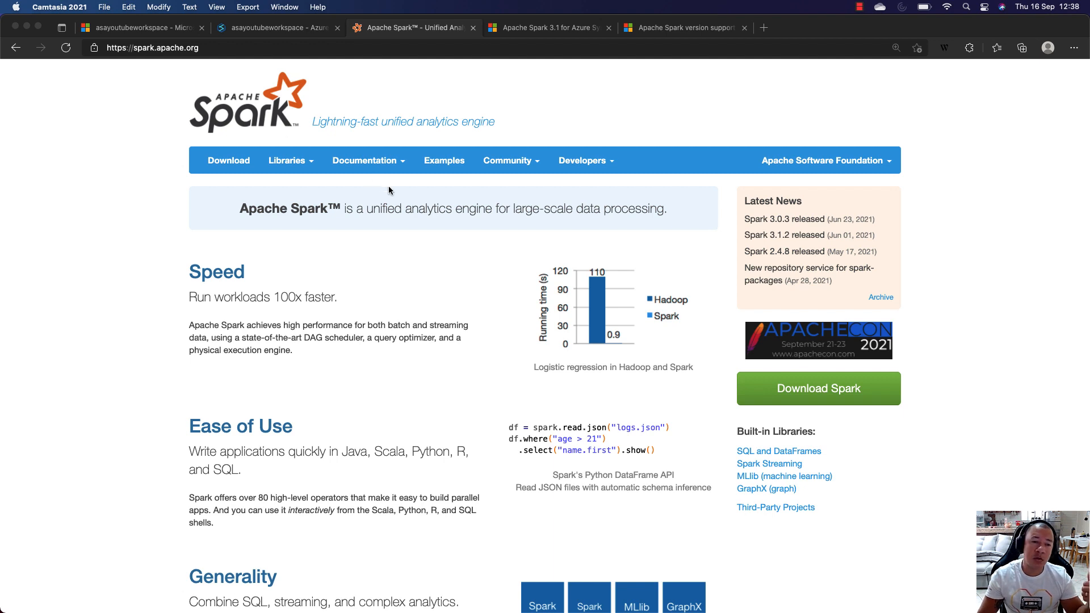
Read through the Apache Spark homepage sections on speed, ease of use, generality and where Spark runs
scroll(390, 190, "down", 3)
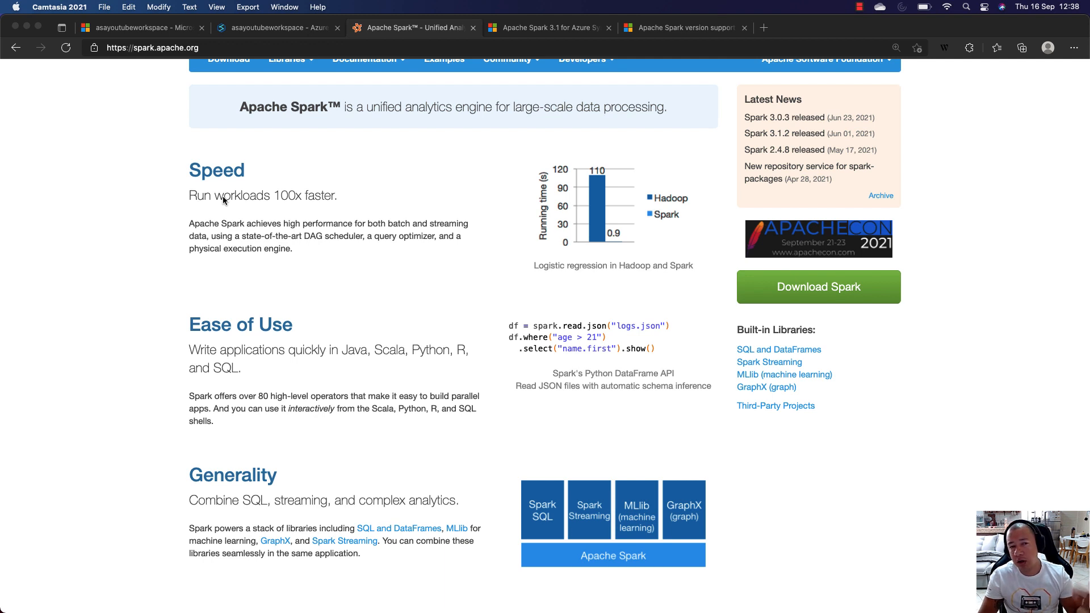
scroll(347, 199, "down", 1)
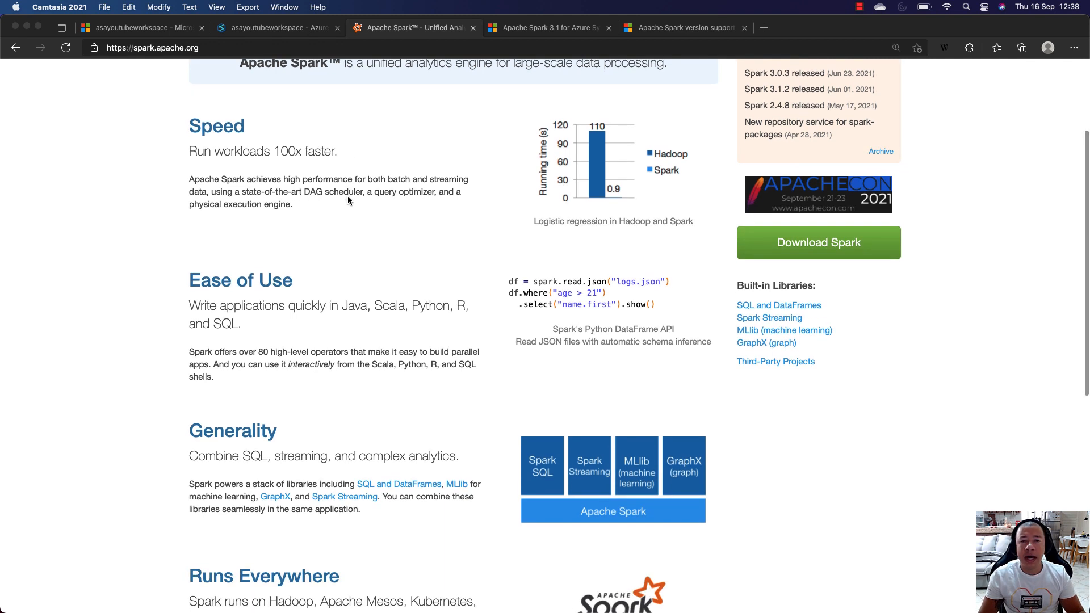
scroll(348, 200, "down", 1)
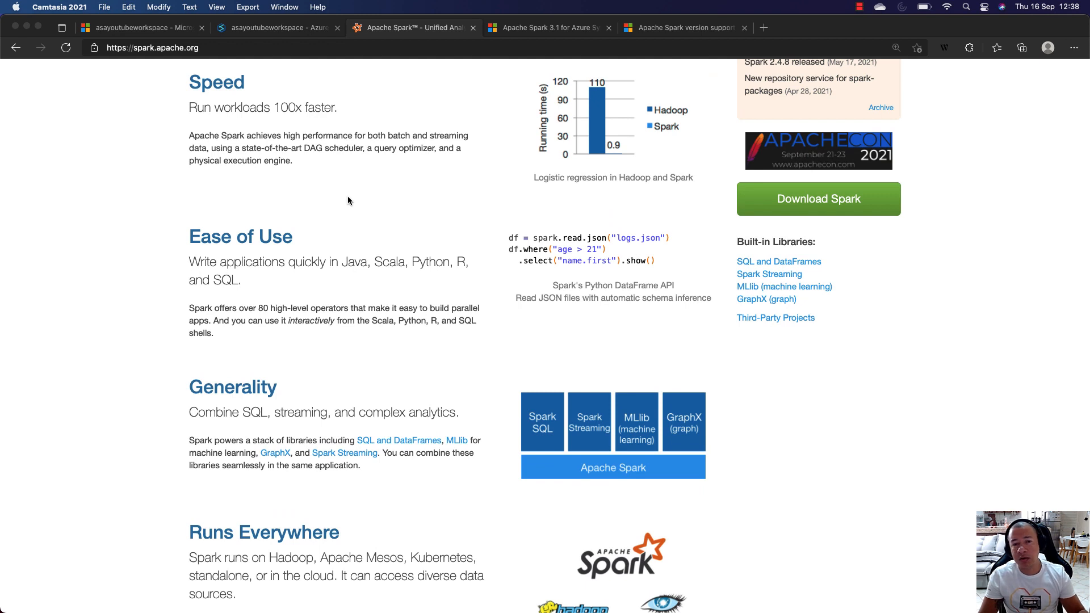
scroll(348, 200, "down", 1)
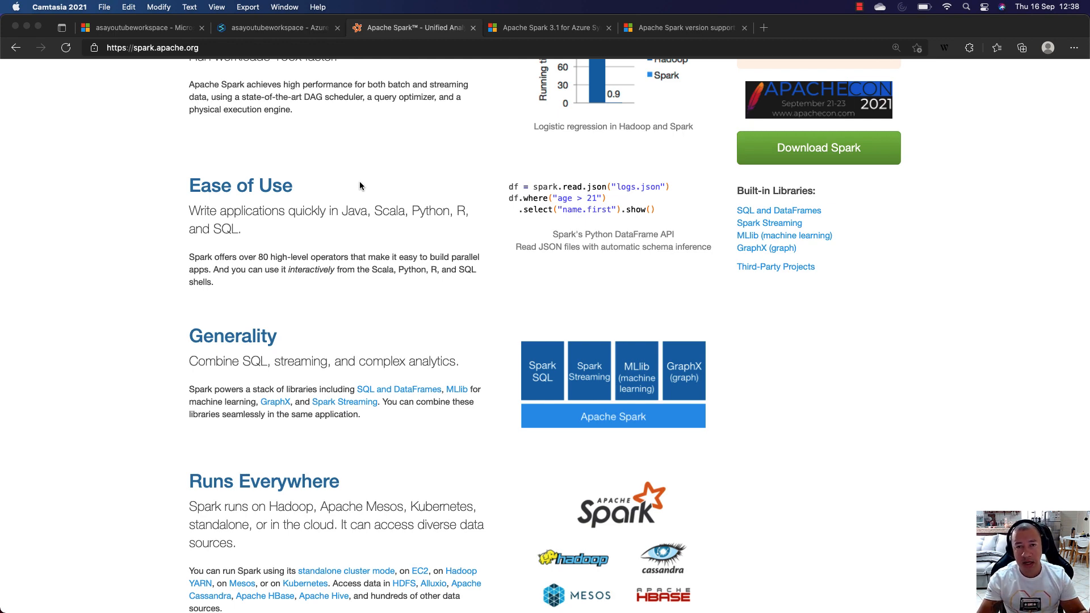
scroll(470, 358, "up", 5)
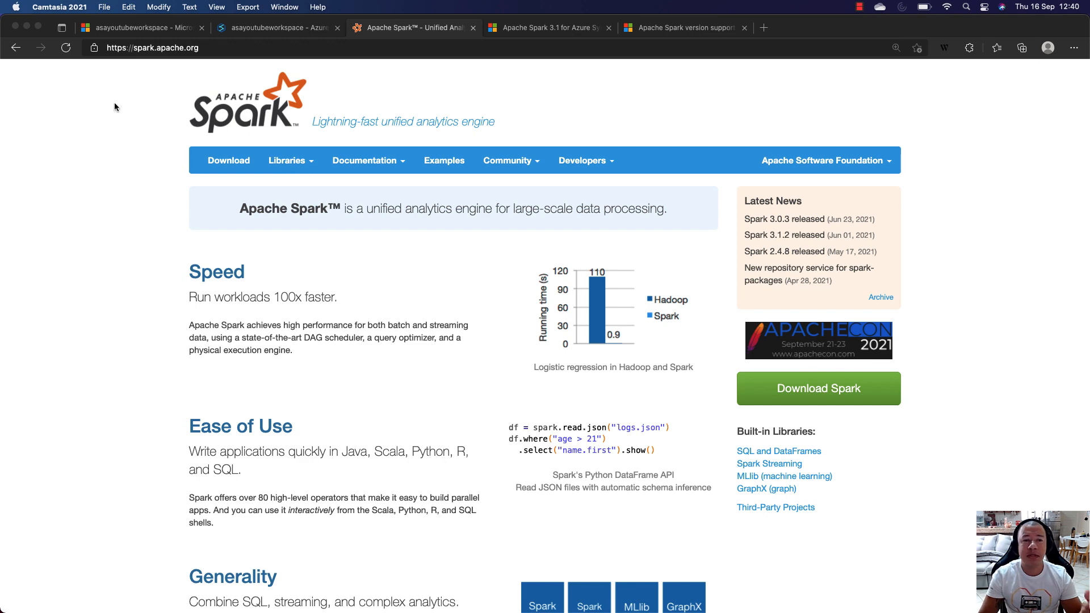
Switch to the asayoutubeworkspace Synapse workspace and open its Apache Spark pools management page
left_click(250, 32)
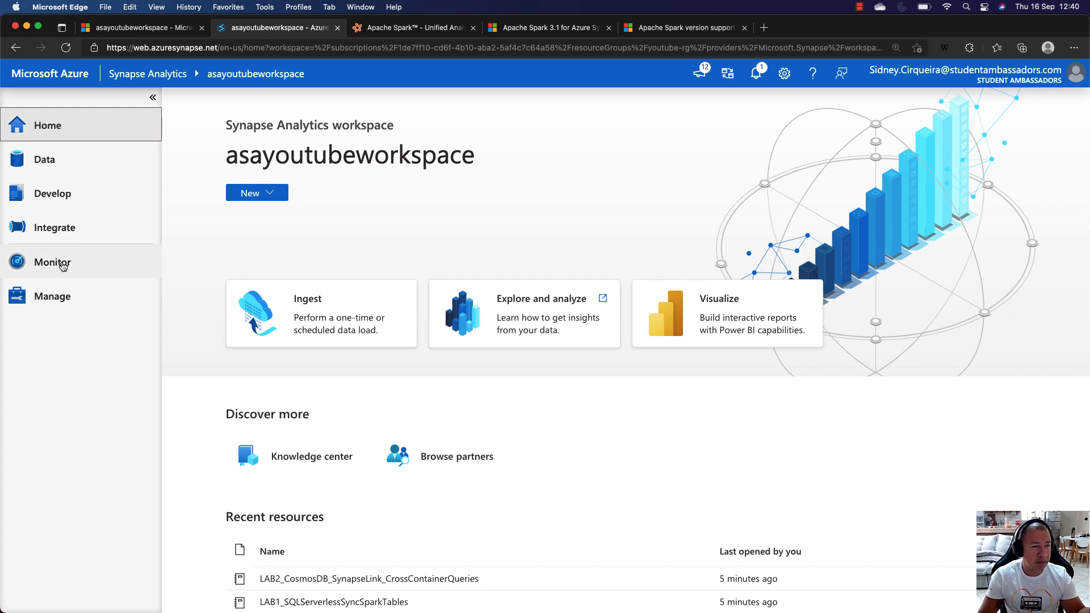
left_click(65, 304)
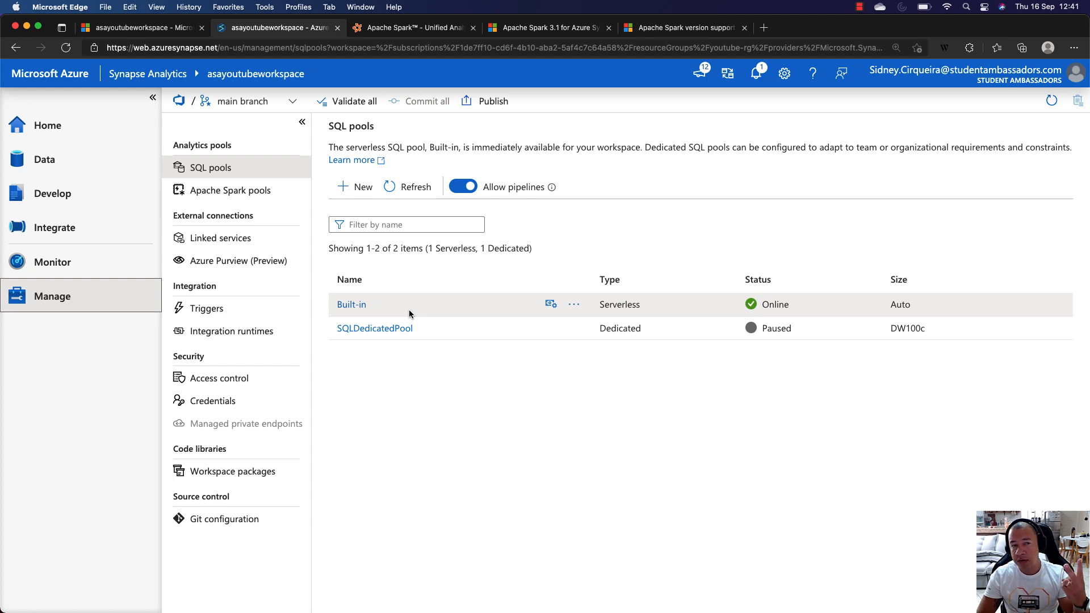
left_click(254, 192)
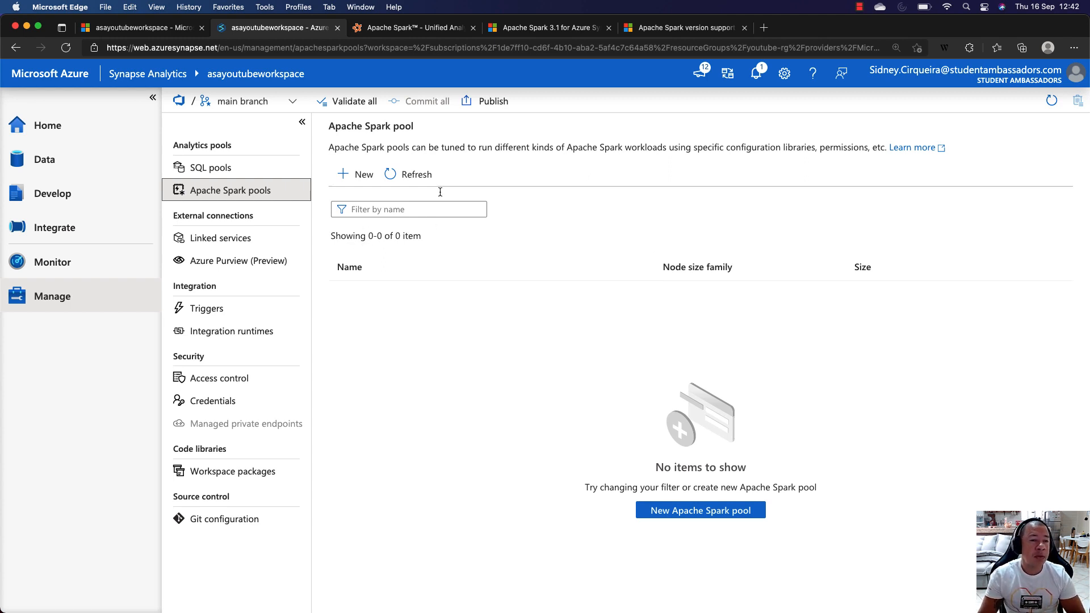
left_click_drag(329, 126, 417, 131)
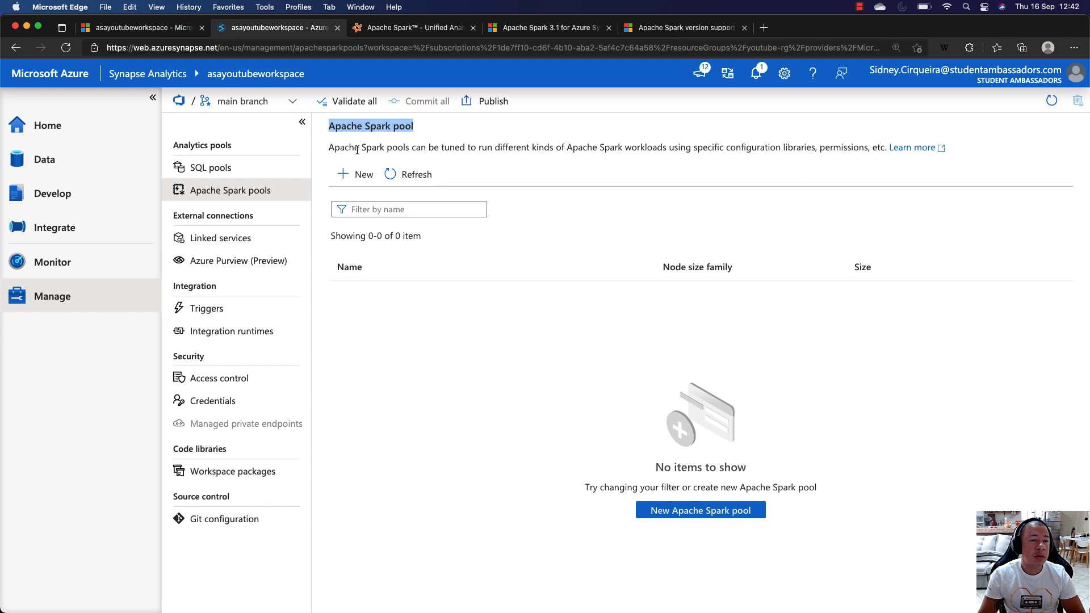
left_click(329, 149)
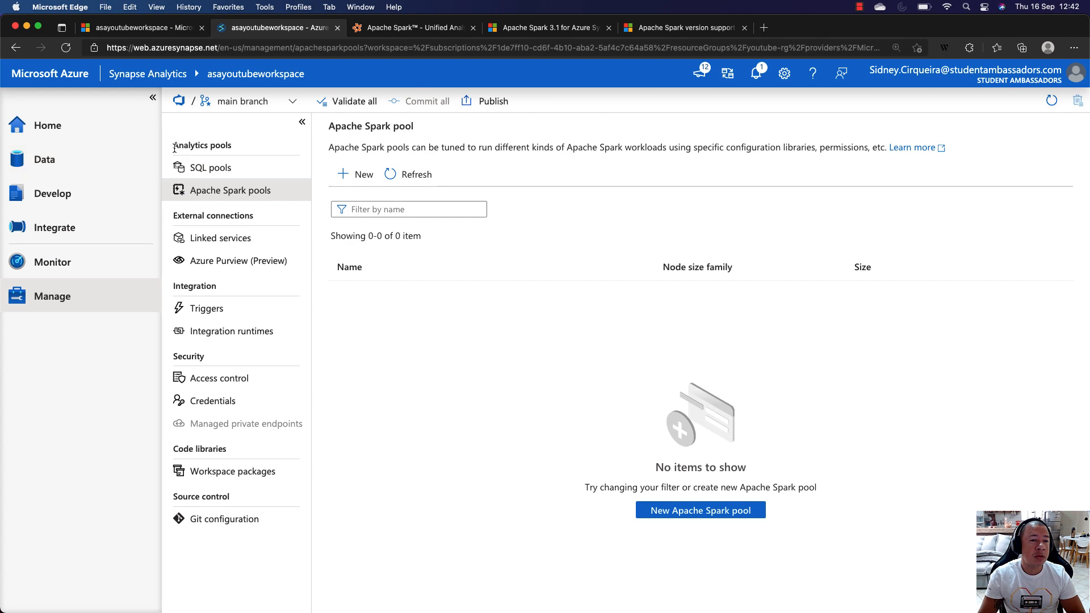
left_click_drag(173, 146, 234, 148)
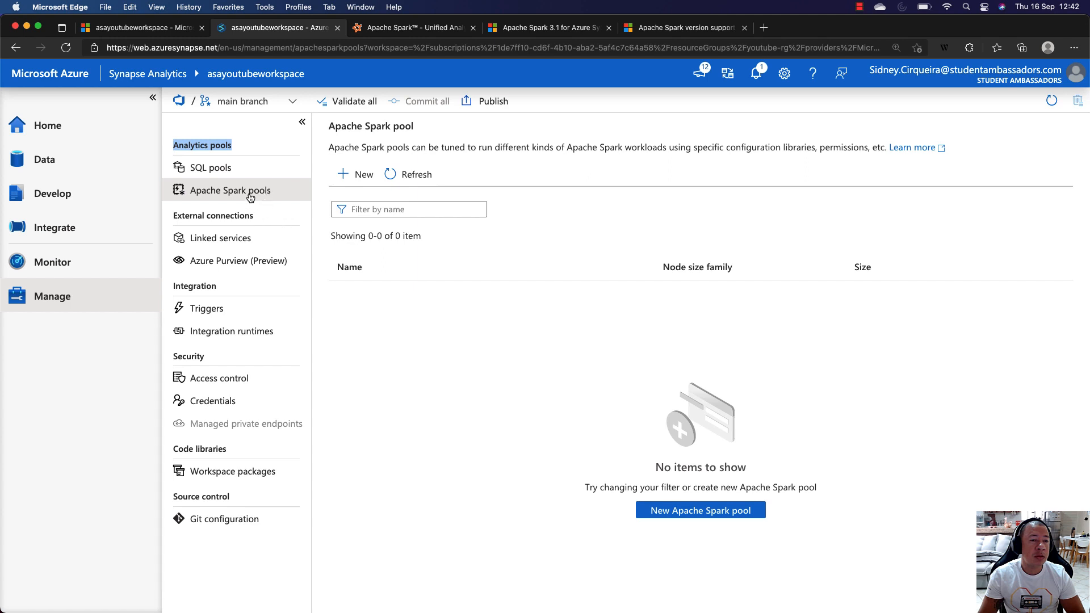
Start a new Apache Spark pool and name it SparkPool01
left_click(363, 176)
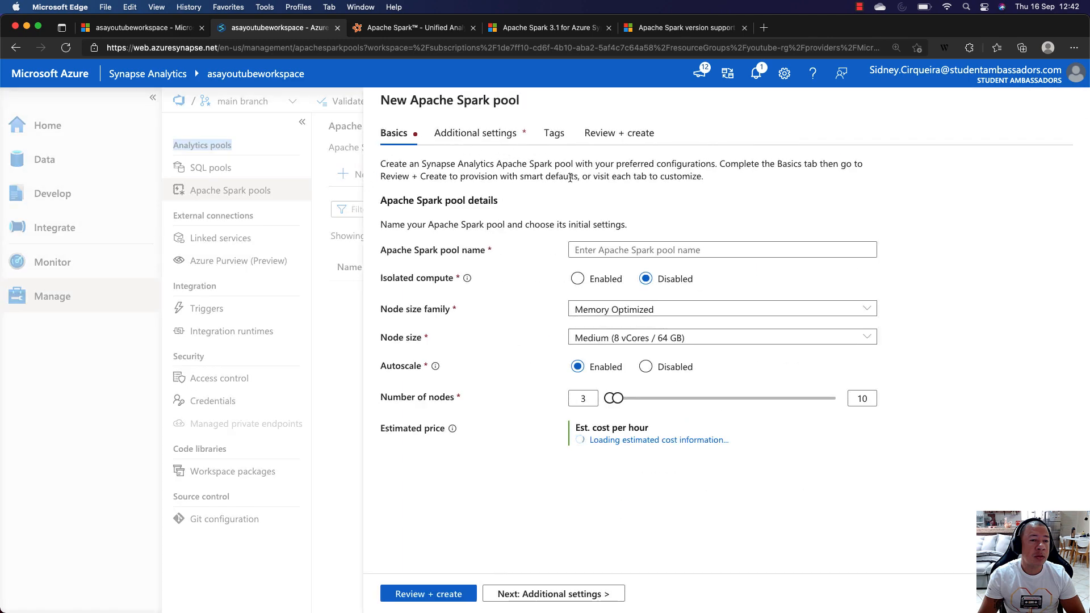
left_click(613, 250)
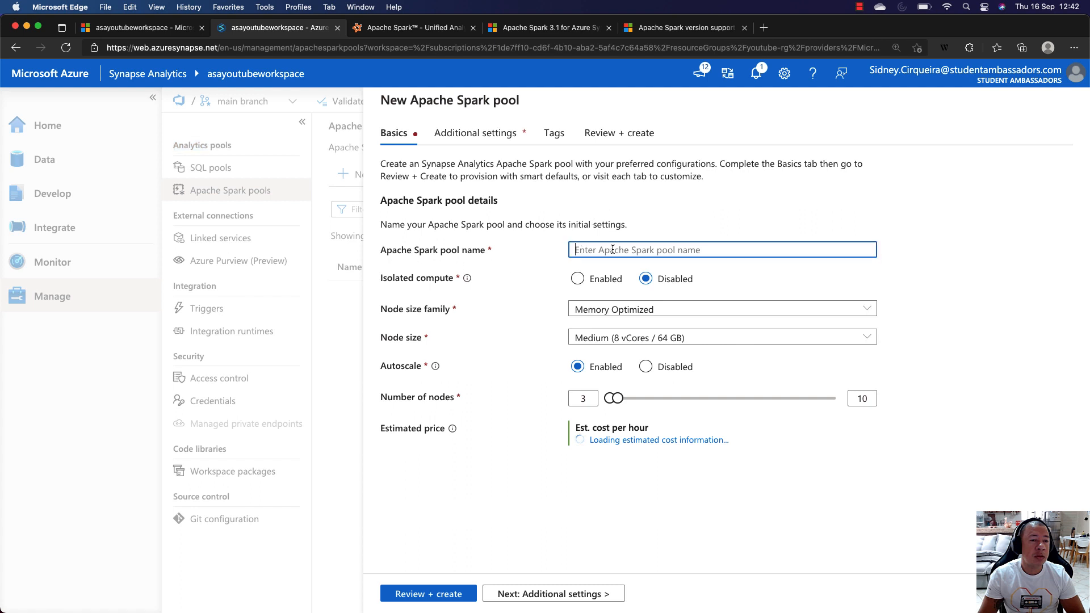
type("spa")
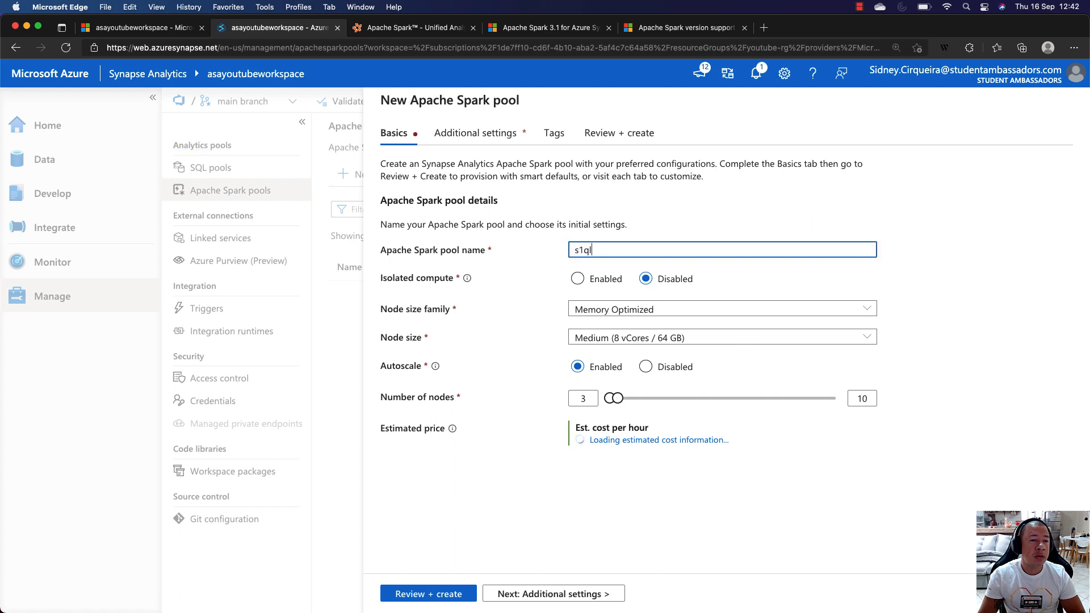
key("BackSpace")
key("BackSpace")
key("BackSpace")
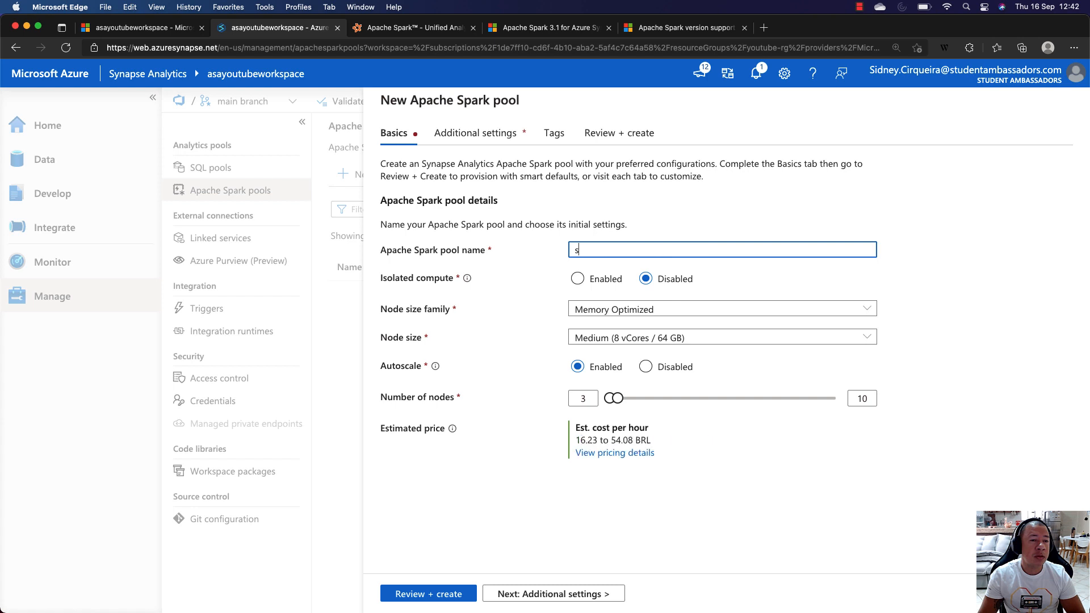
type("SparkPool01")
Choose the Memory Optimized node size family and the Small (4 vCores / 32 GB) node size for the pool
mouse_move(467, 279)
left_click(680, 311)
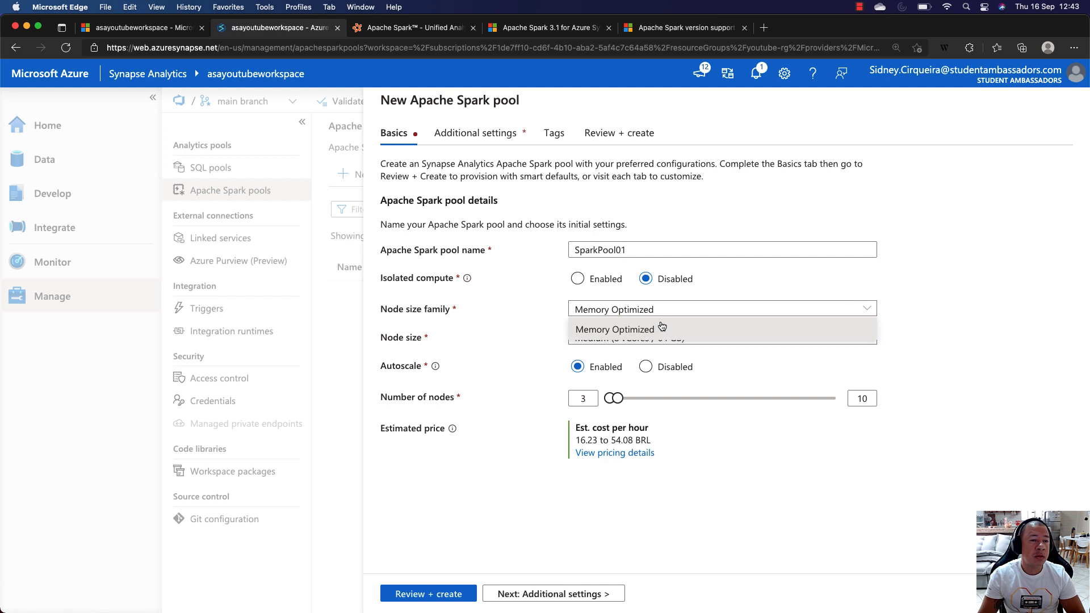
left_click(662, 328)
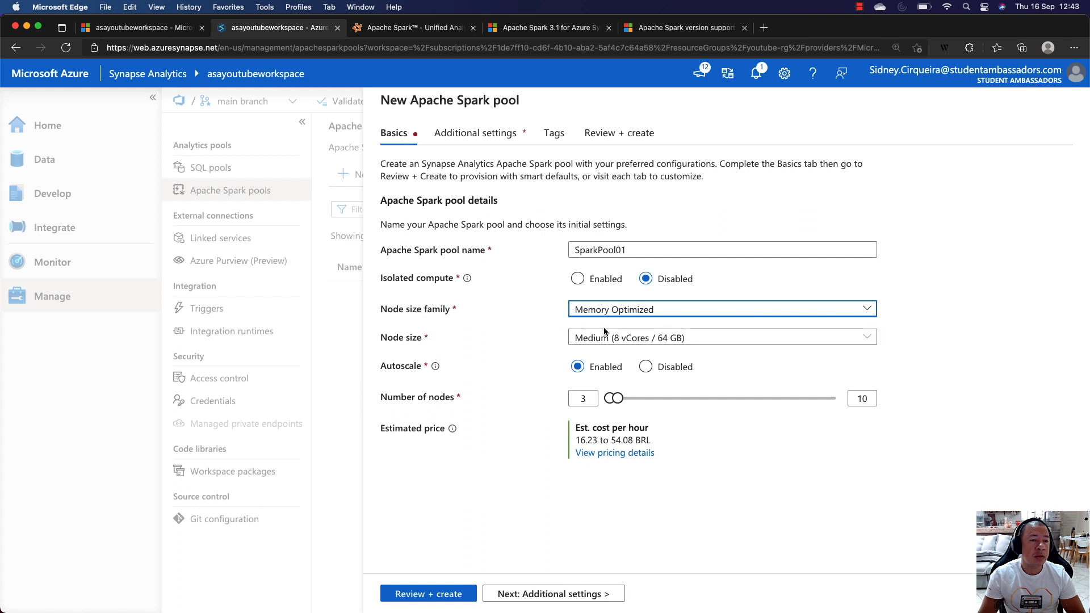
left_click(706, 339)
left_click(706, 338)
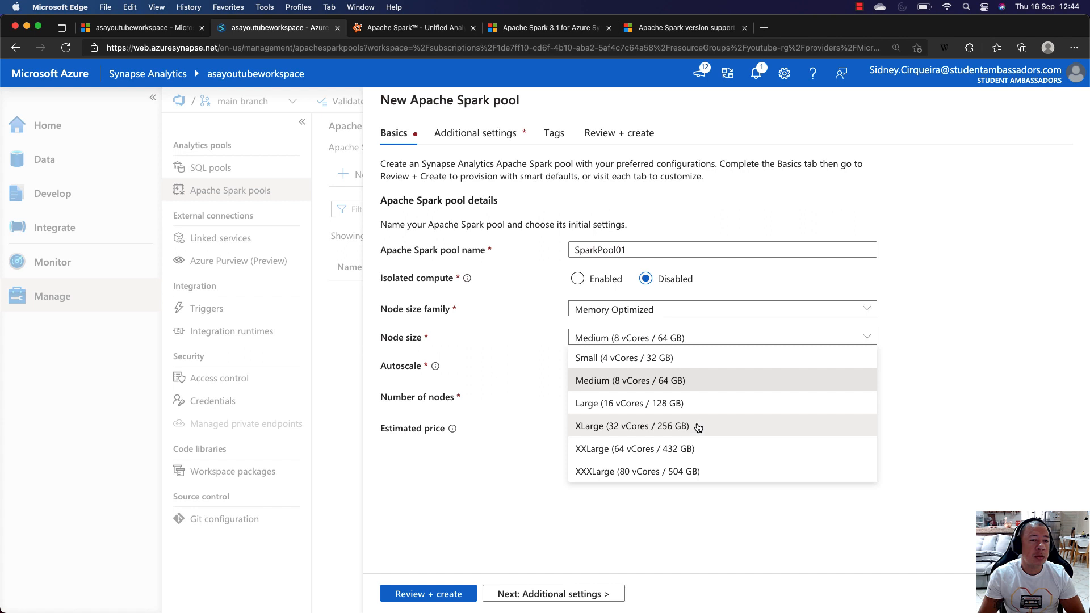
left_click(632, 360)
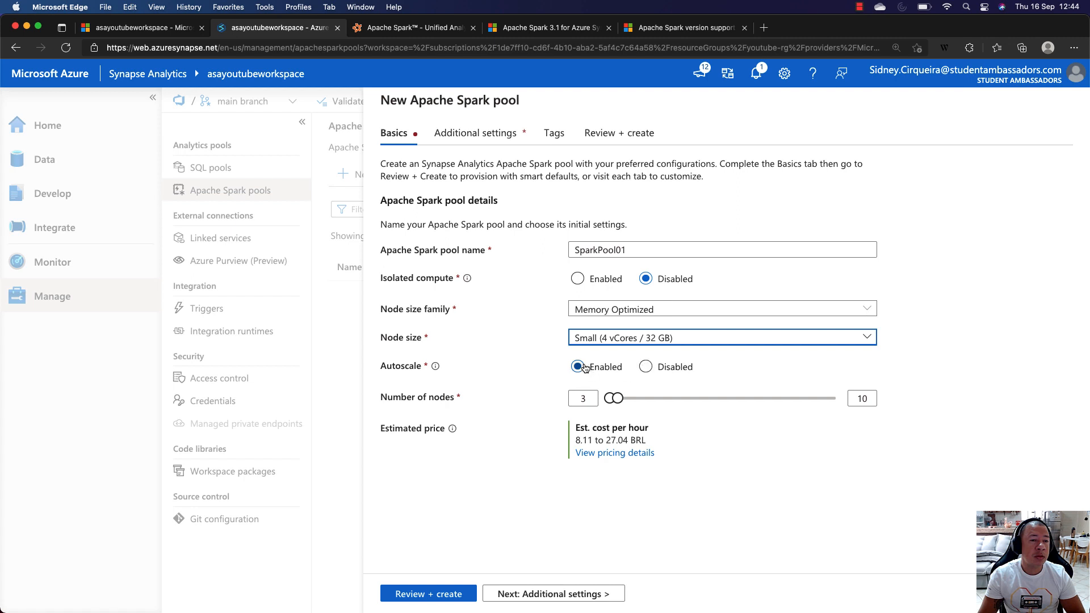
Keep autoscale enabled and set both the minimum and maximum number of nodes to 3
left_click(645, 367)
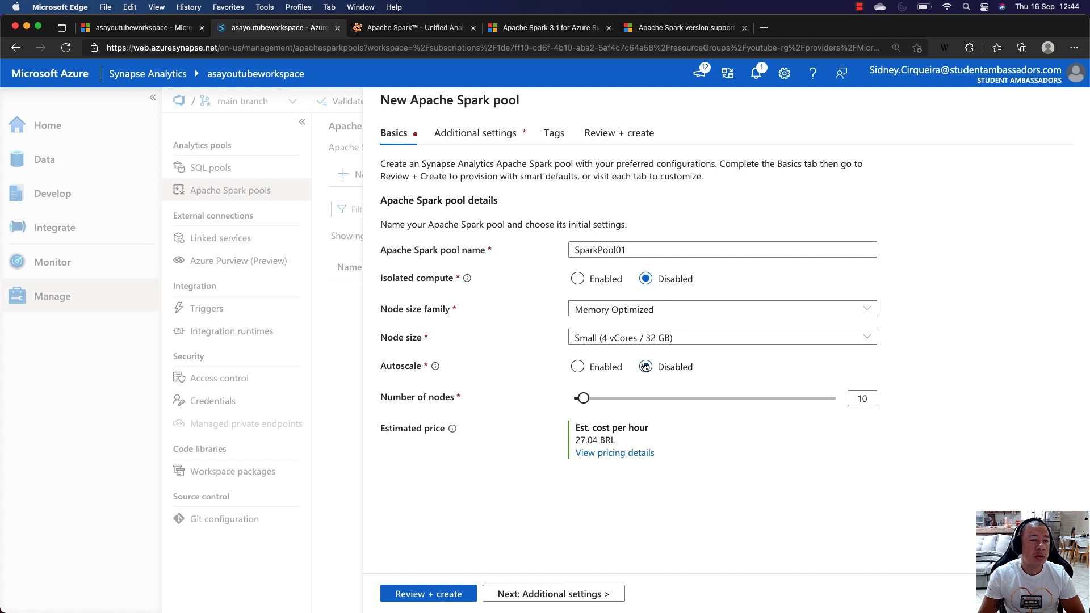
left_click(577, 367)
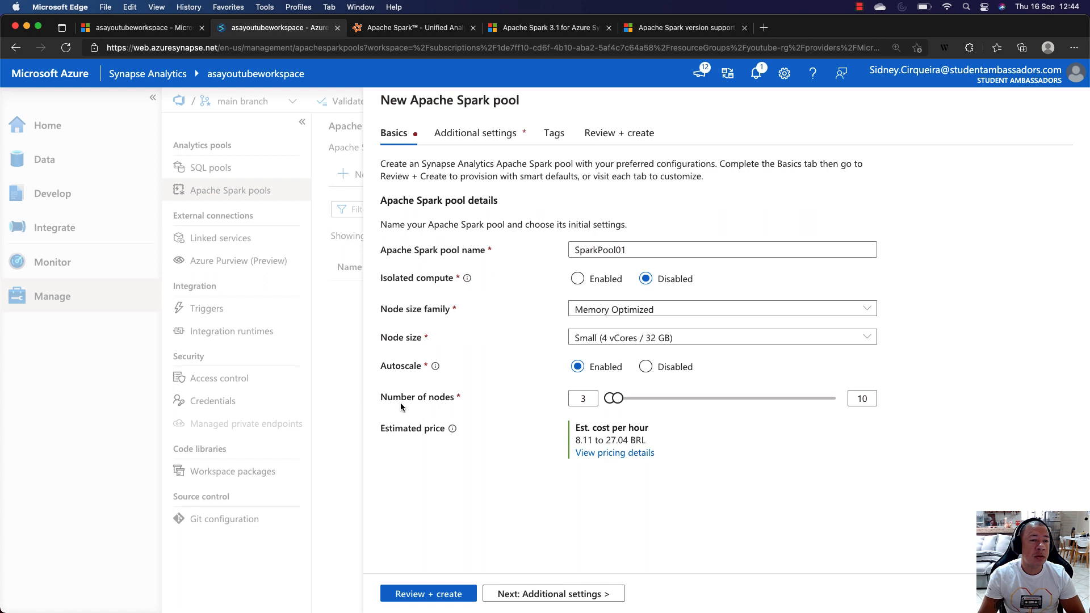
left_click(584, 397)
double_click(584, 398)
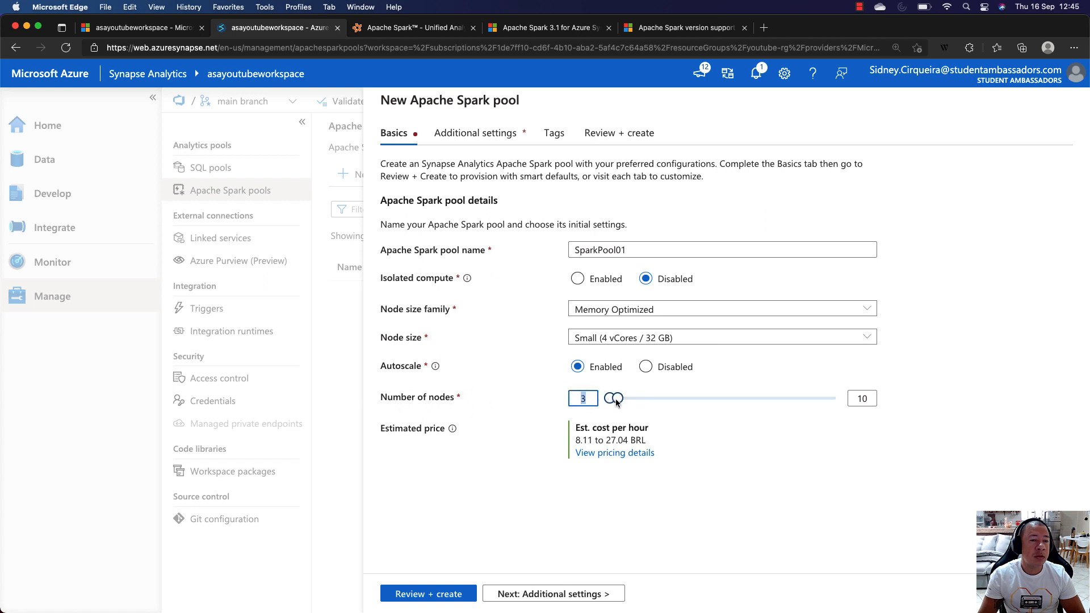
left_click_drag(616, 401, 848, 398)
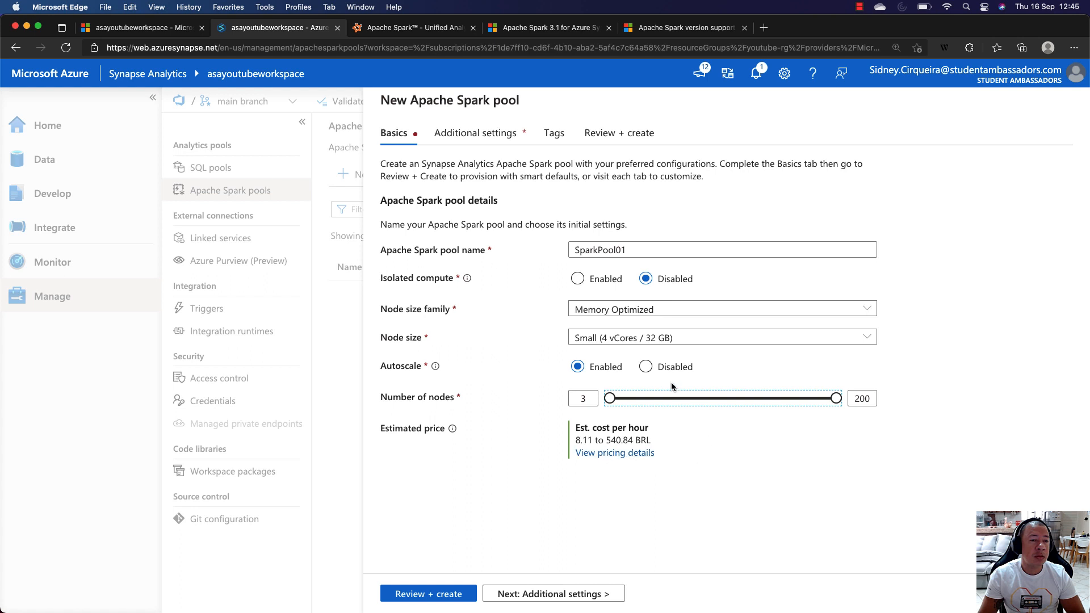
left_click_drag(837, 398, 612, 398)
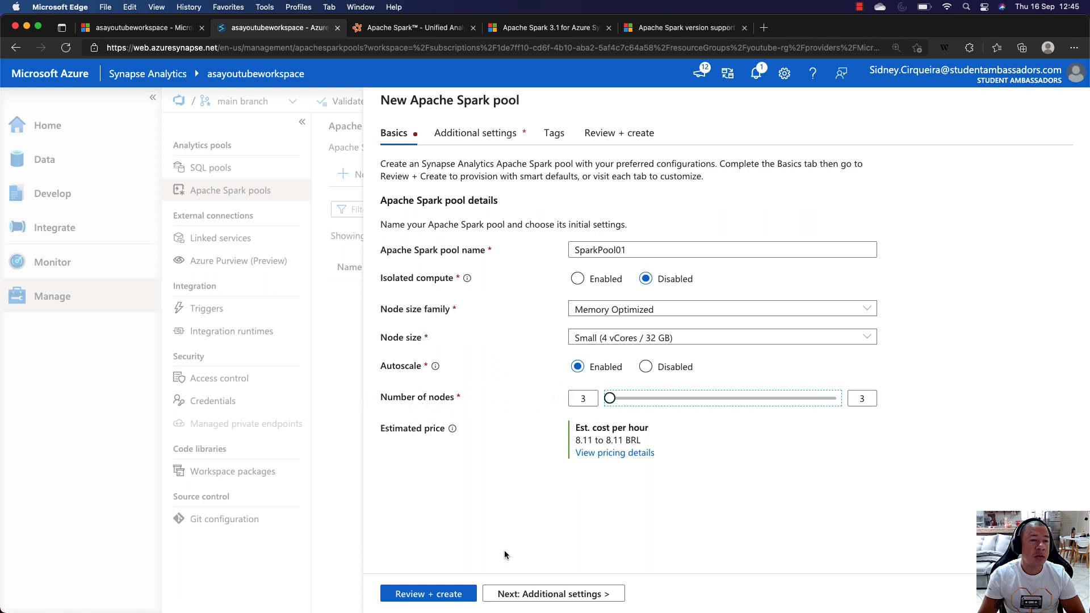
In the pool's additional settings, keep automatic pausing at 15 idle minutes and select Apache Spark version 3.1
left_click(463, 137)
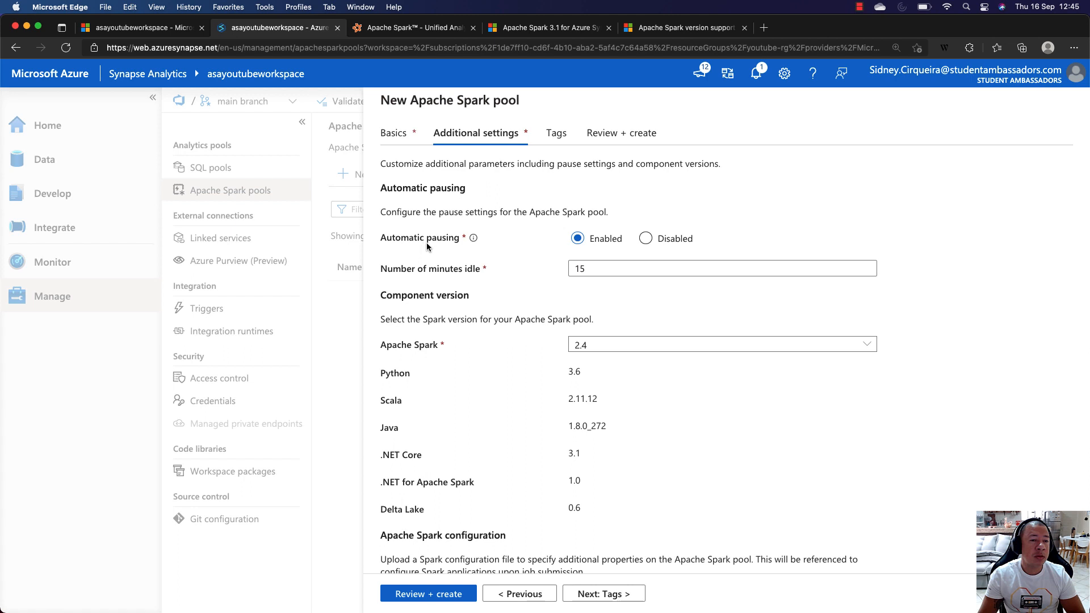
double_click(574, 268)
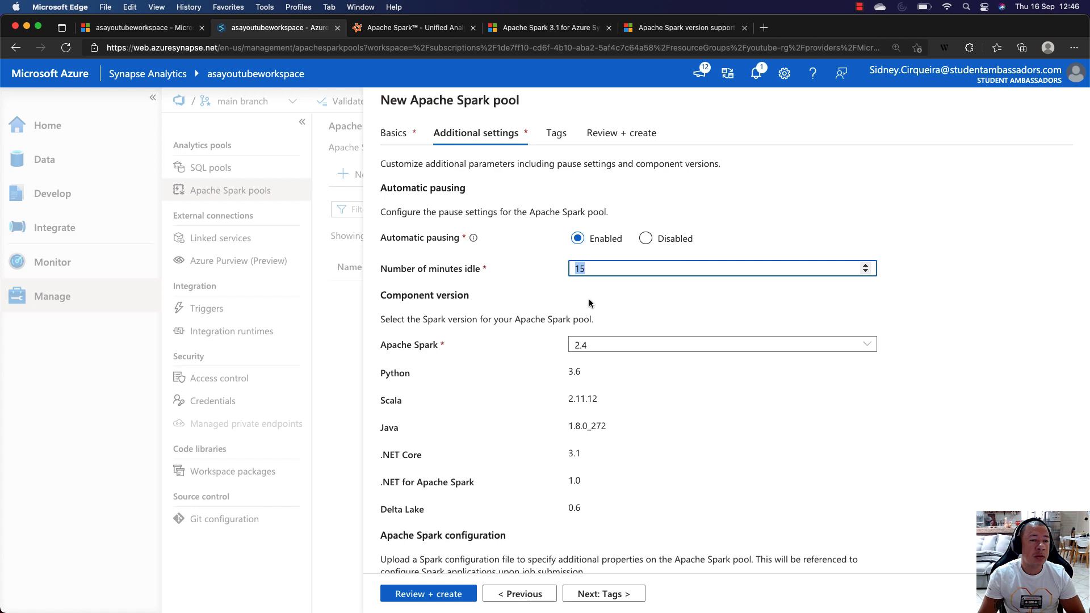
scroll(588, 299, "down", 4)
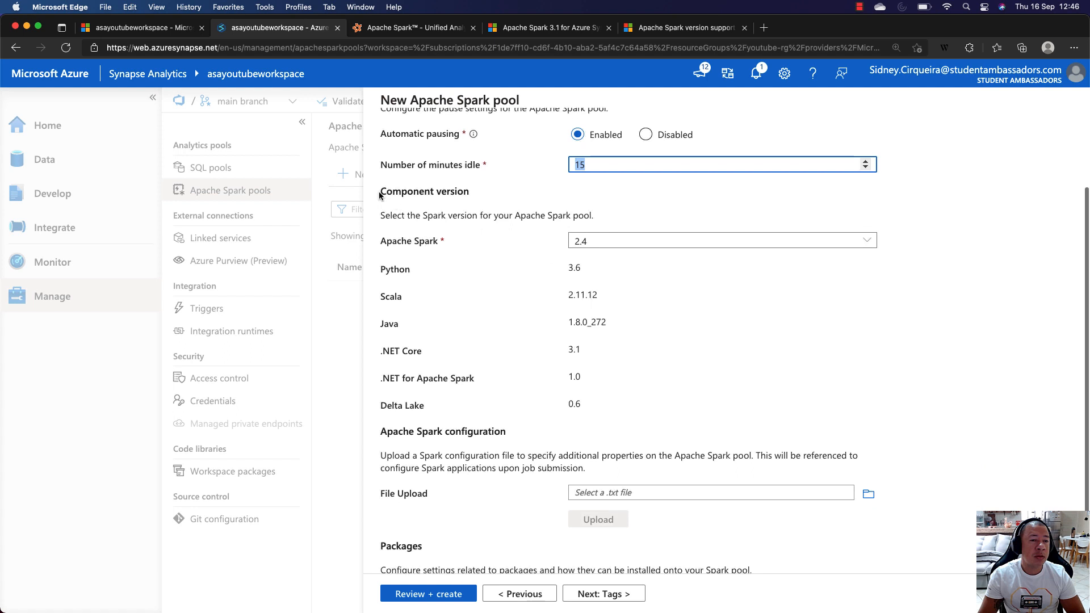
left_click_drag(379, 191, 470, 193)
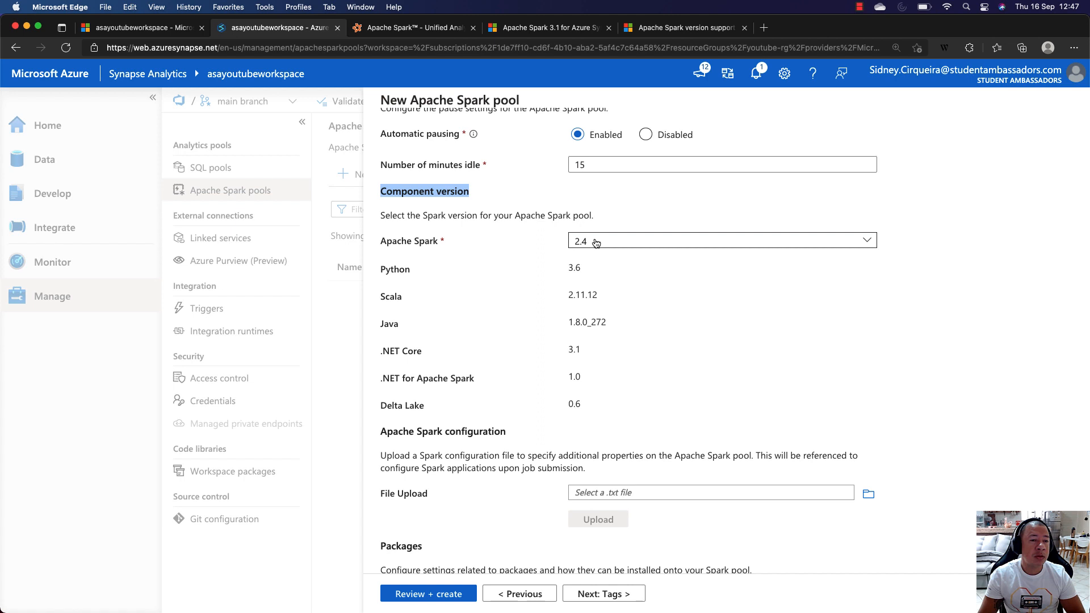
left_click(596, 243)
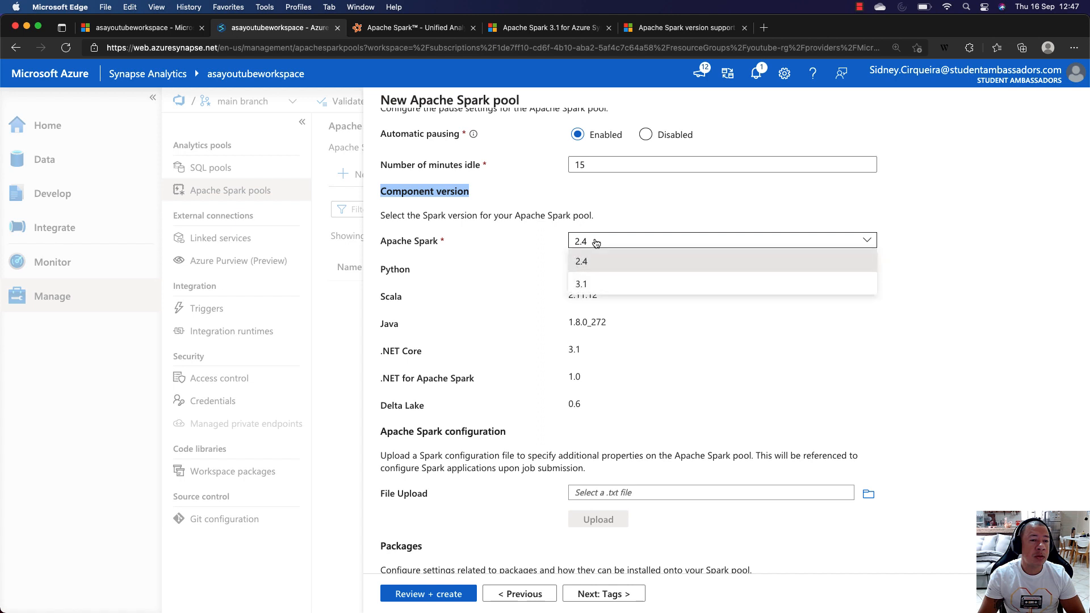
left_click(592, 285)
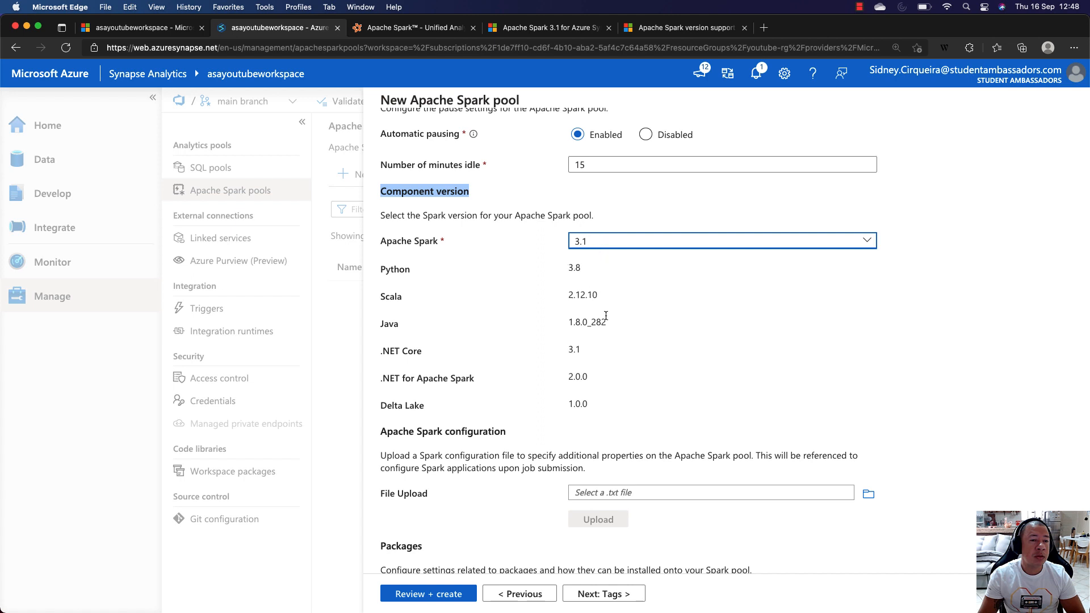
Review the component versions, configuration file upload and package settings, and continue to the pool's tags
left_click_drag(587, 349, 567, 350)
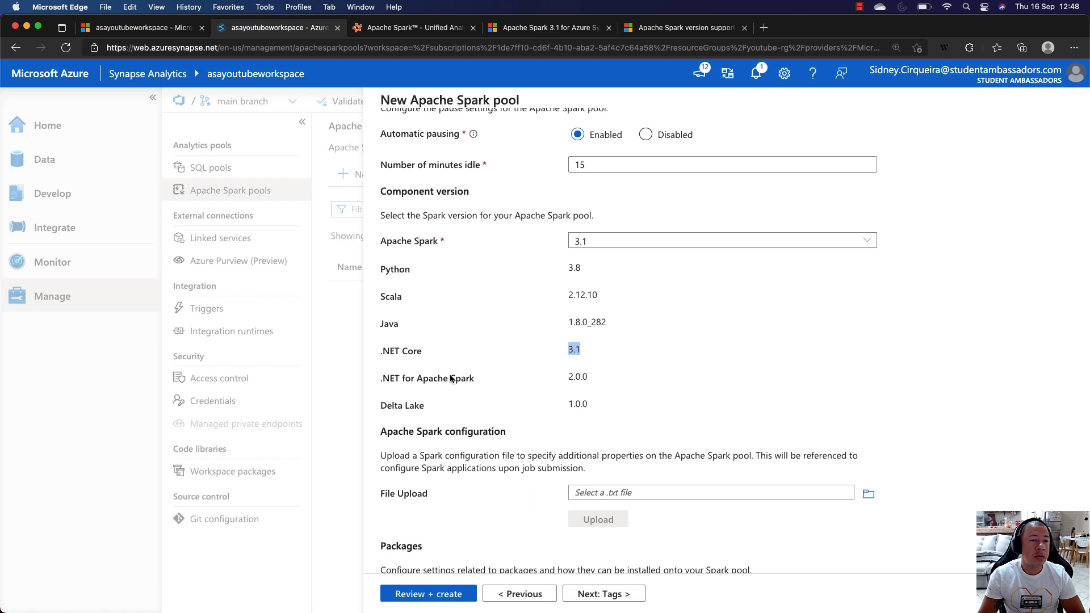
left_click_drag(588, 377, 566, 377)
left_click_drag(568, 403, 589, 405)
left_click(584, 404)
double_click(584, 403)
scroll(662, 316, "down", 2)
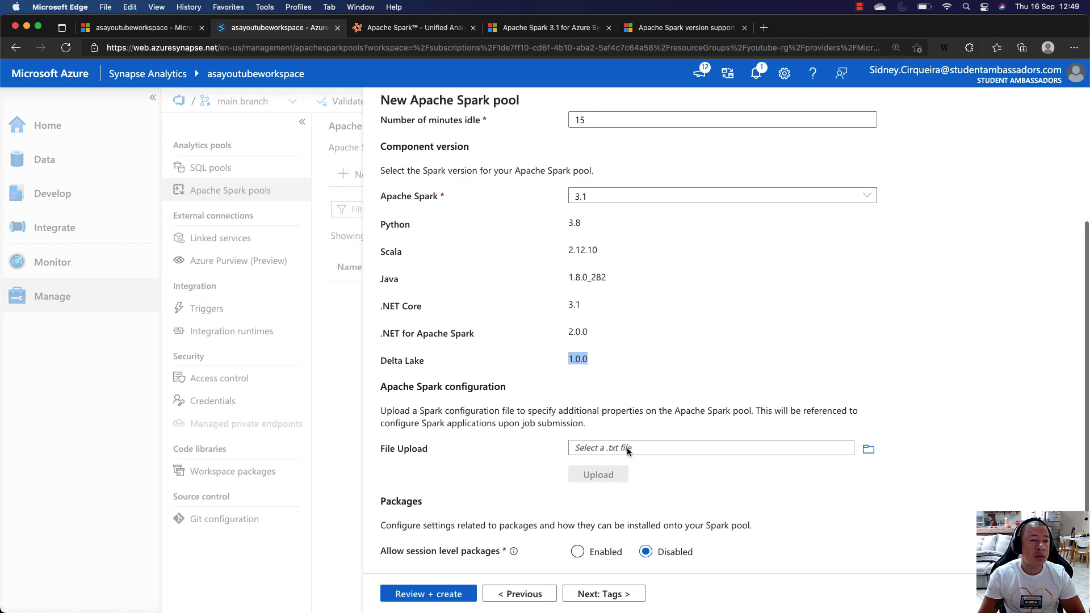
scroll(624, 447, "up", 1)
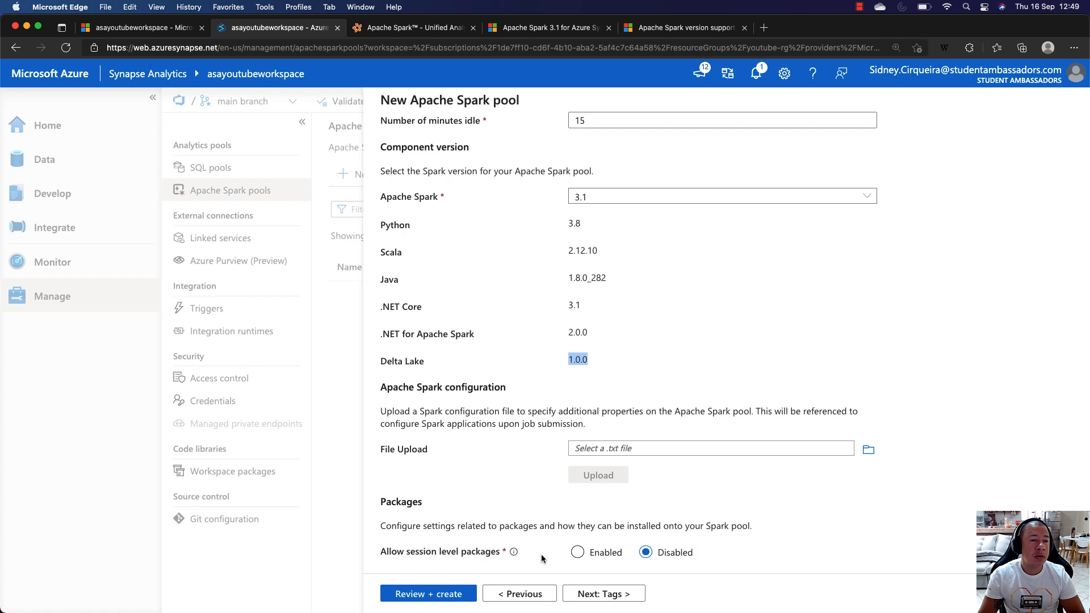
scroll(629, 340, "up", 5)
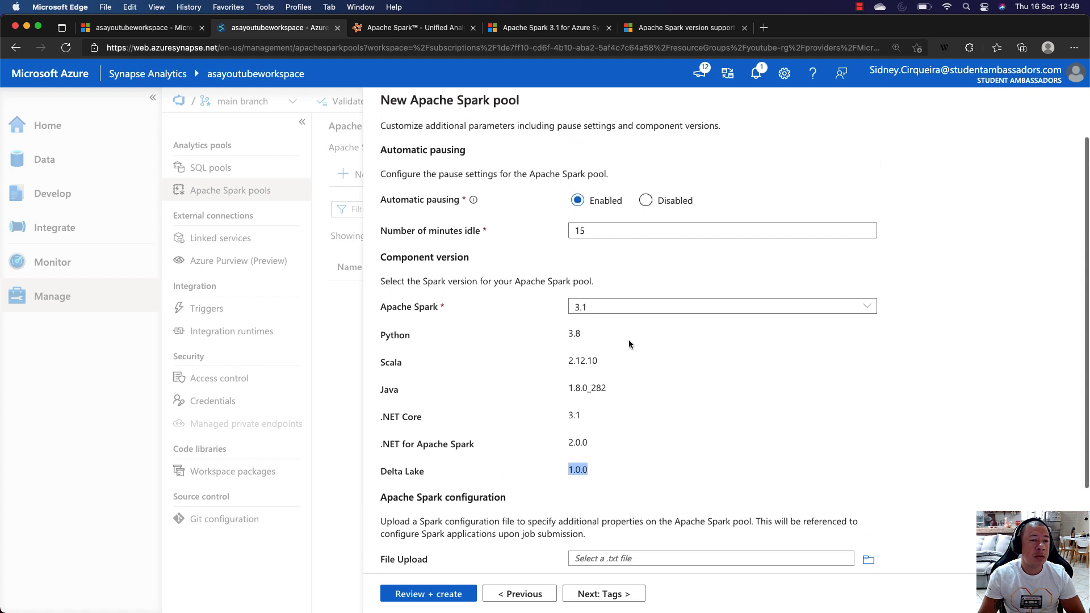
scroll(672, 517, "down", 5)
left_click(622, 604)
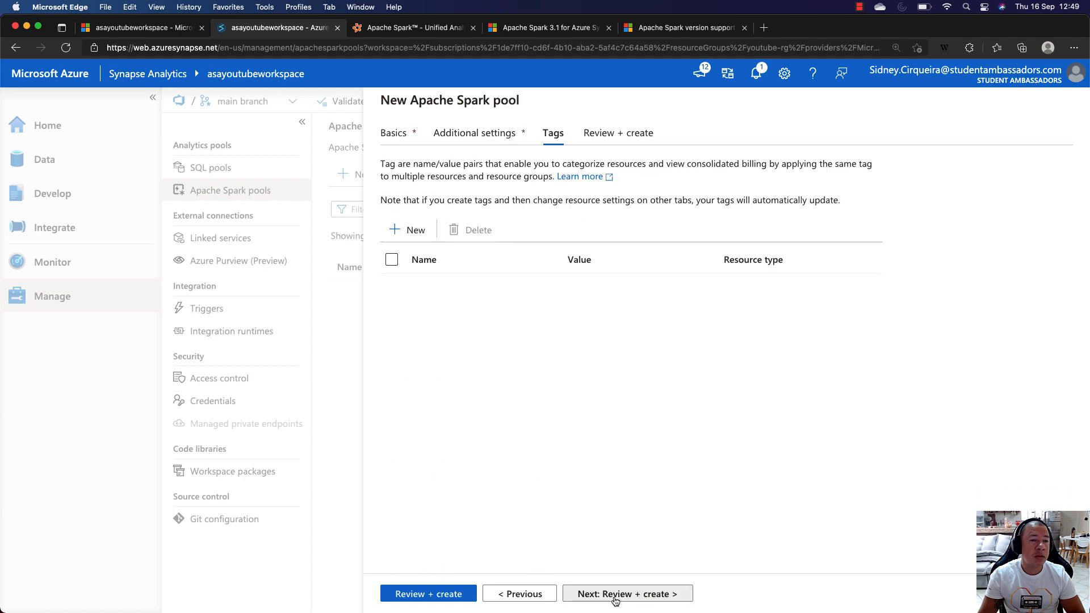
Review the estimated hourly cost and settings summary for SparkPool01, and create the Apache Spark pool
left_click(608, 134)
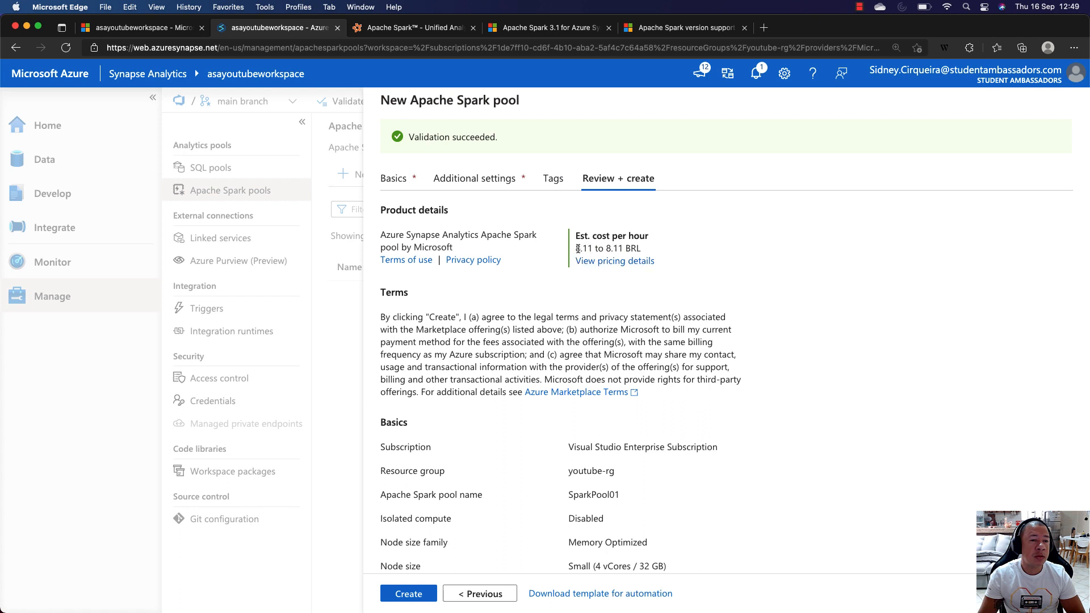
left_click_drag(577, 248, 592, 248)
scroll(658, 257, "down", 6)
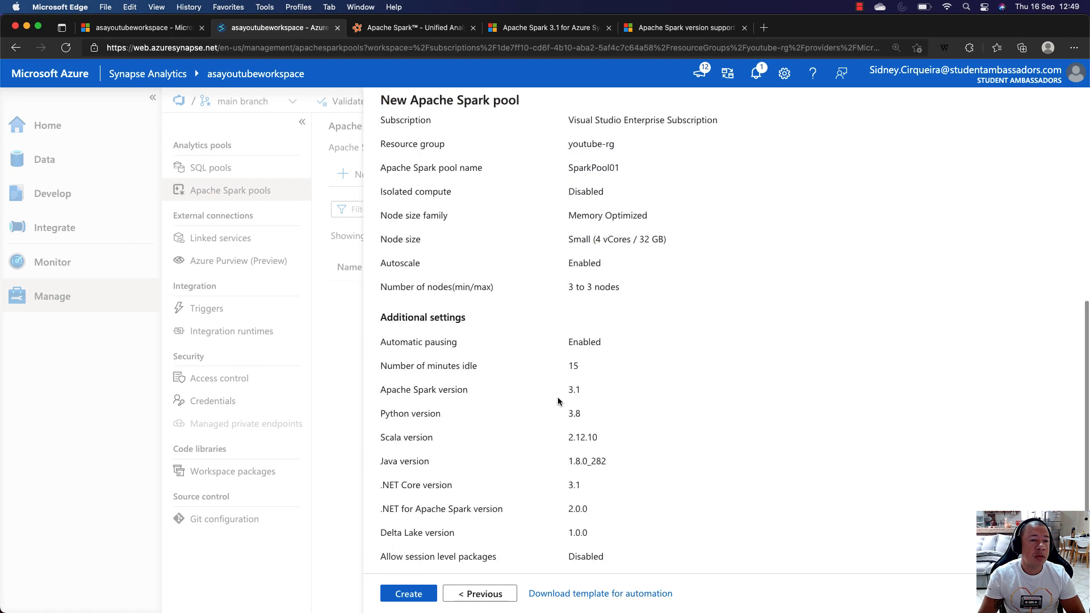
left_click(415, 593)
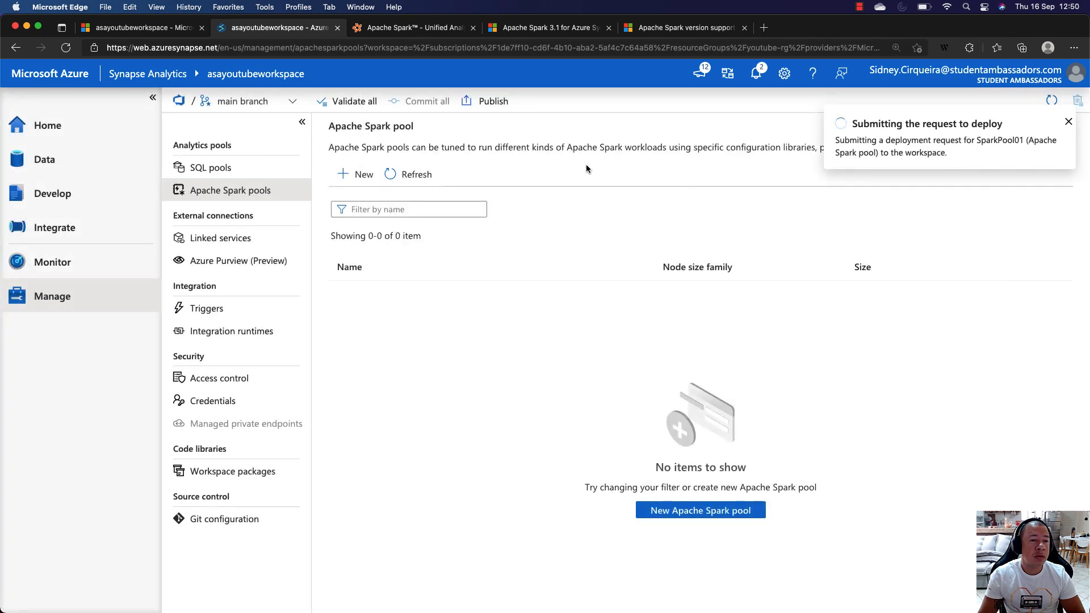
Read the Azure update announcement about Apache Spark 3.1 for Azure Synapse Analytics, including its note on Spark 3.1.2 features
left_click(523, 31)
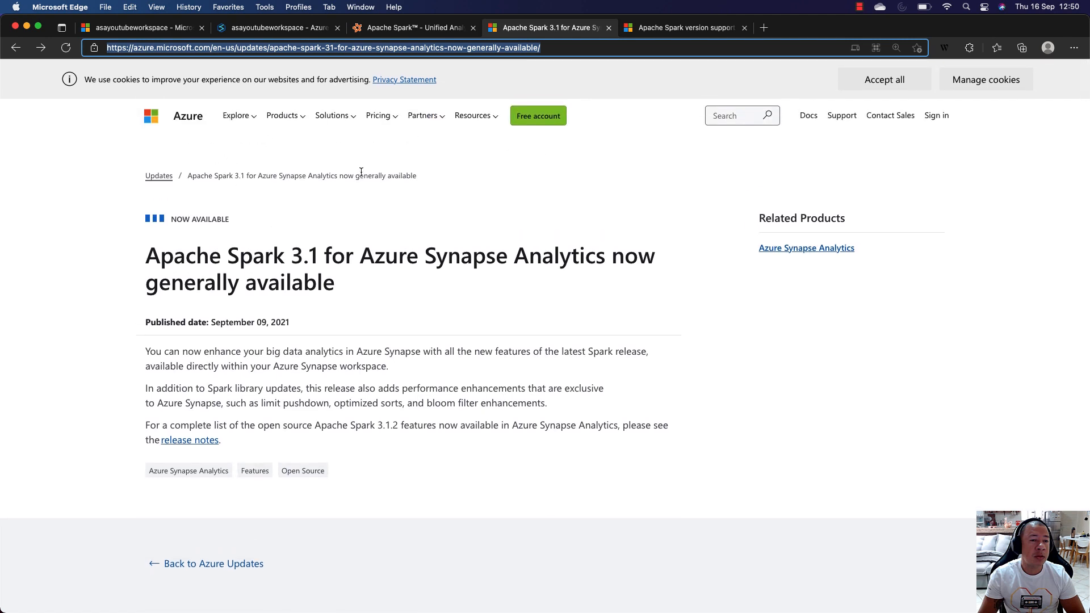
scroll(352, 176, "down", 2)
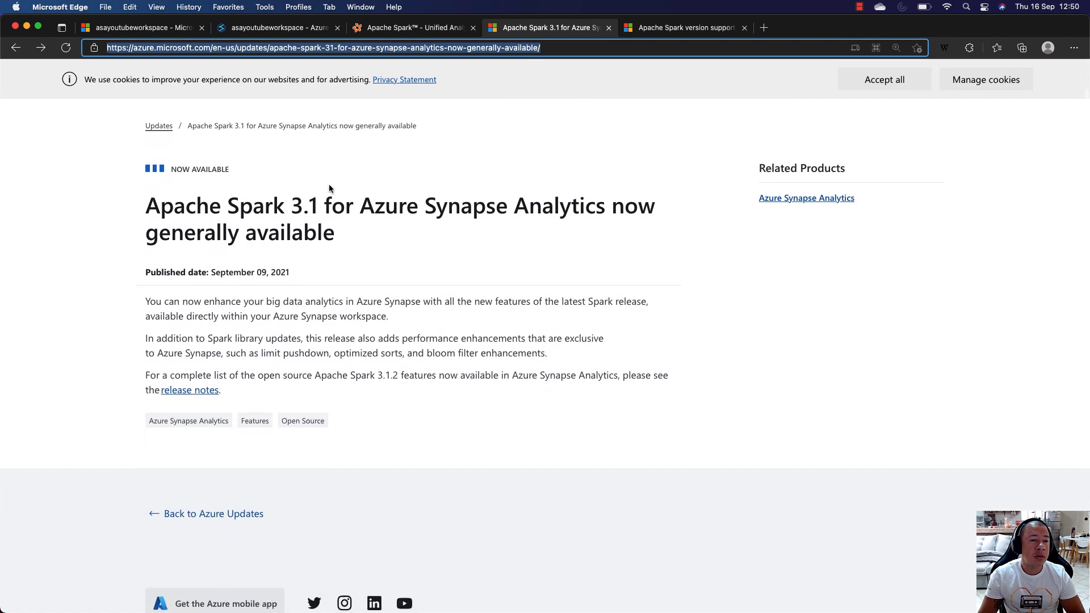
left_click_drag(152, 204, 641, 229)
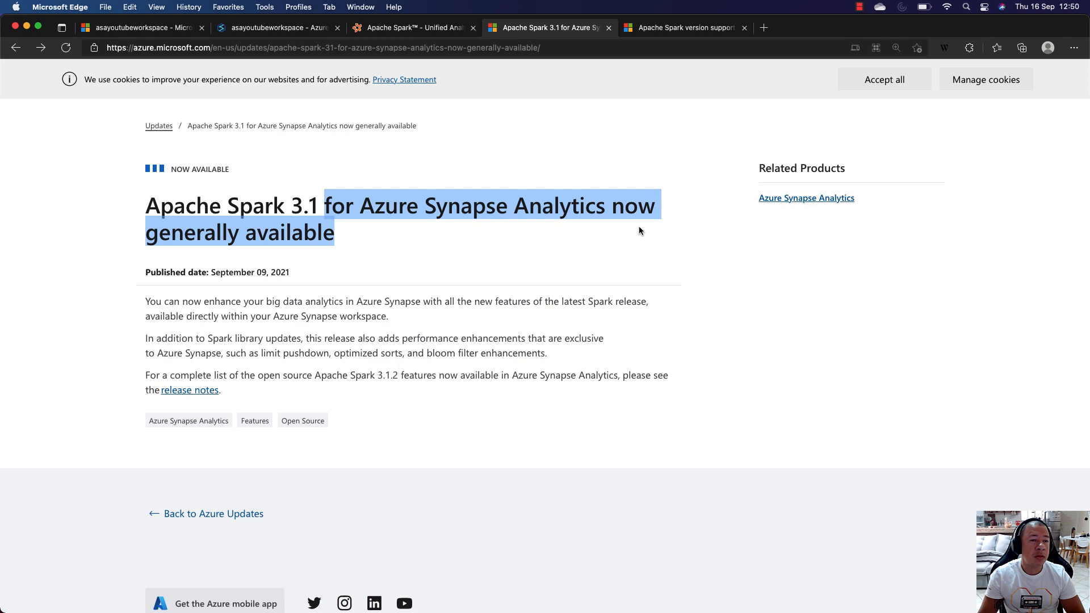
scroll(568, 170, "down", 3)
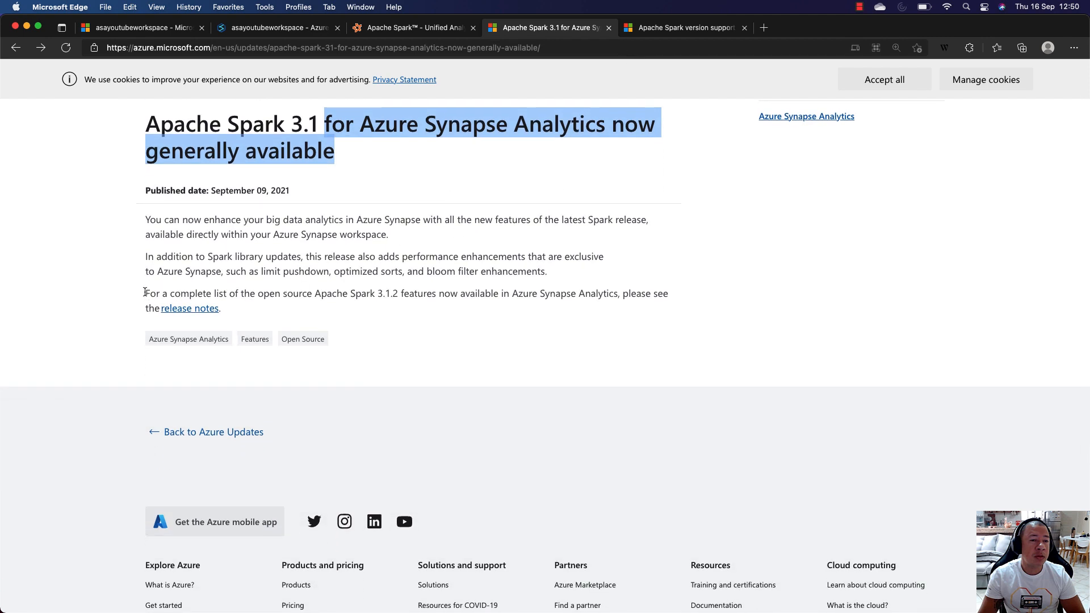
left_click_drag(144, 292, 399, 297)
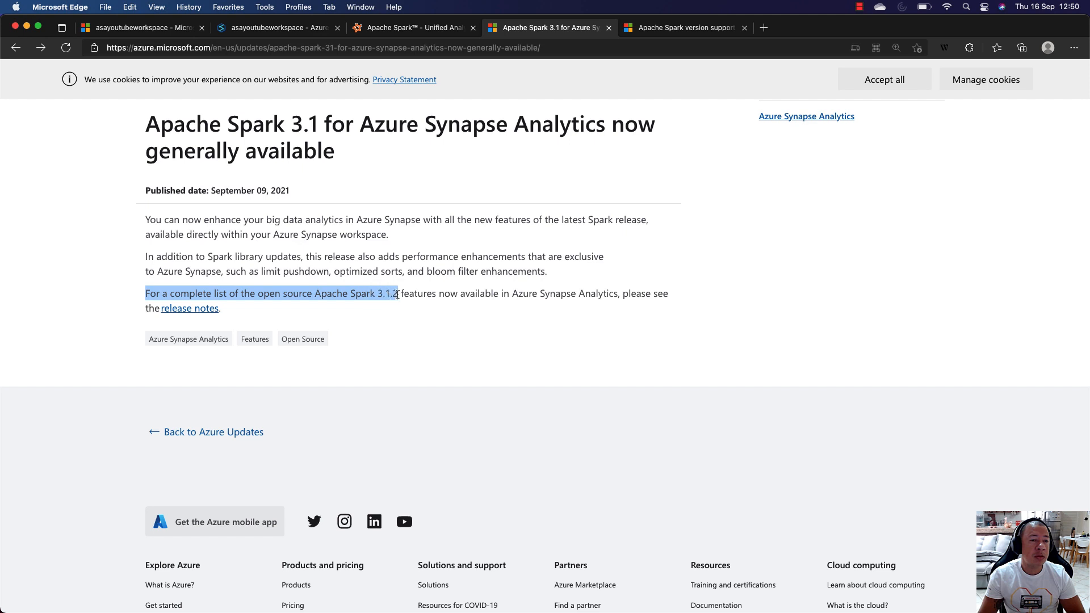
left_click_drag(403, 294, 494, 295)
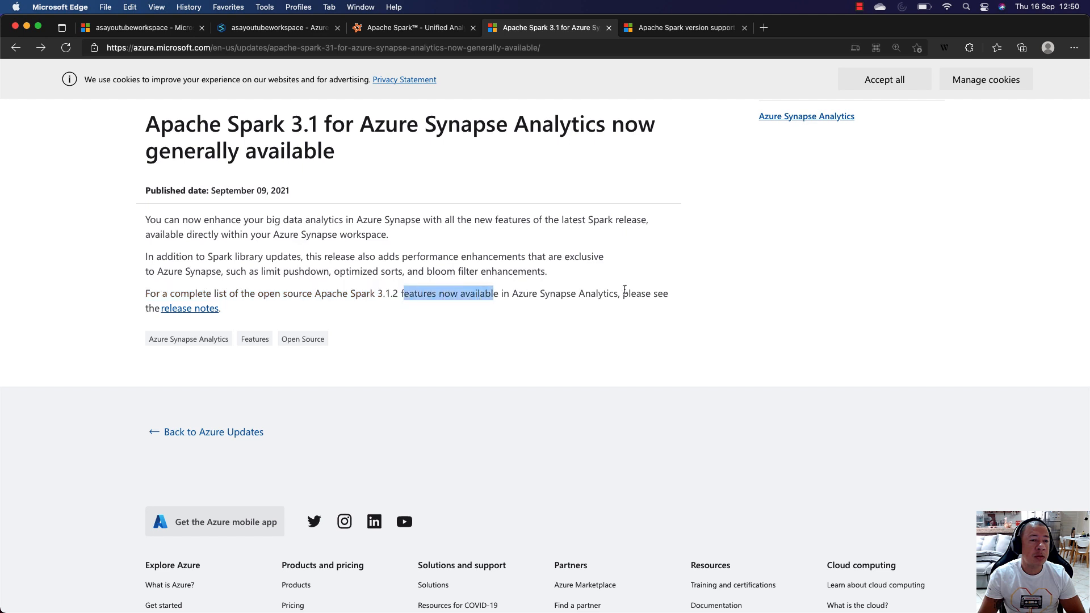
Open the release notes linked in the announcement and examine the notable and dependency changes of Spark Release 3.1.2
left_click(189, 310)
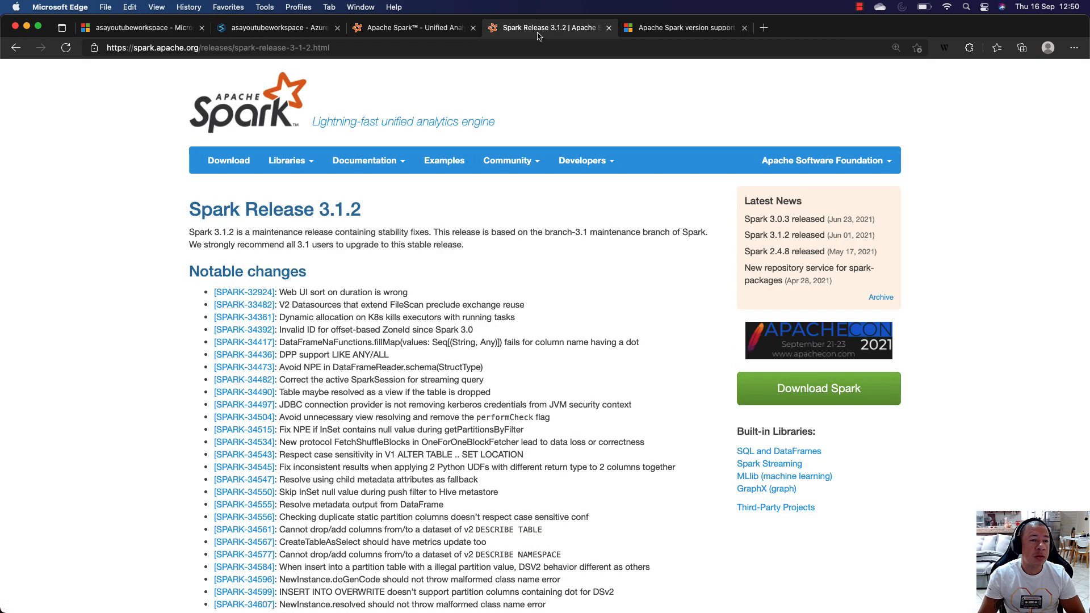
left_click_drag(185, 209, 358, 210)
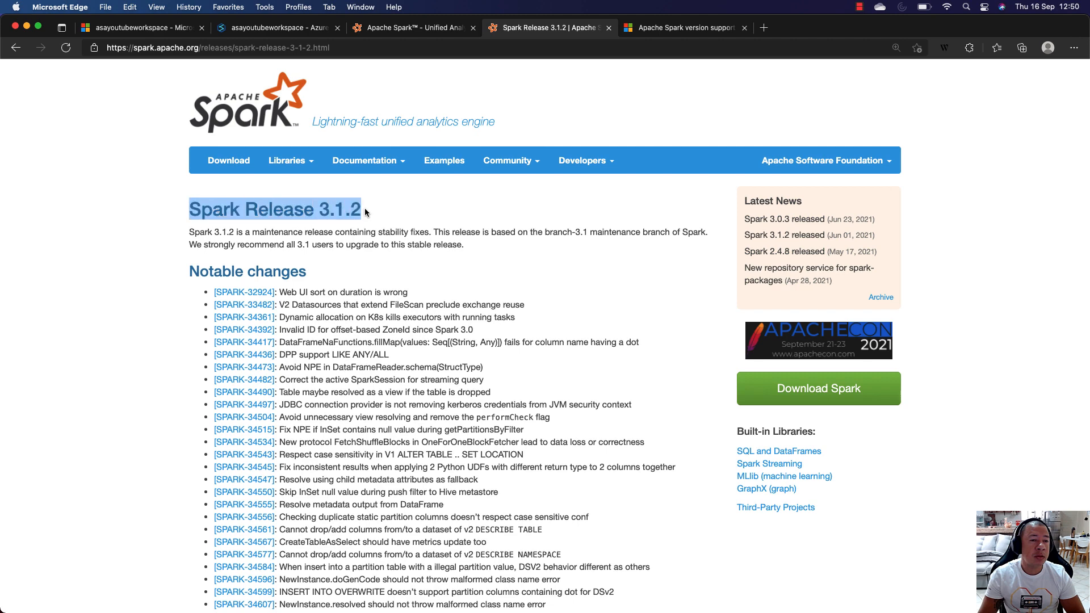
scroll(357, 222, "down", 5)
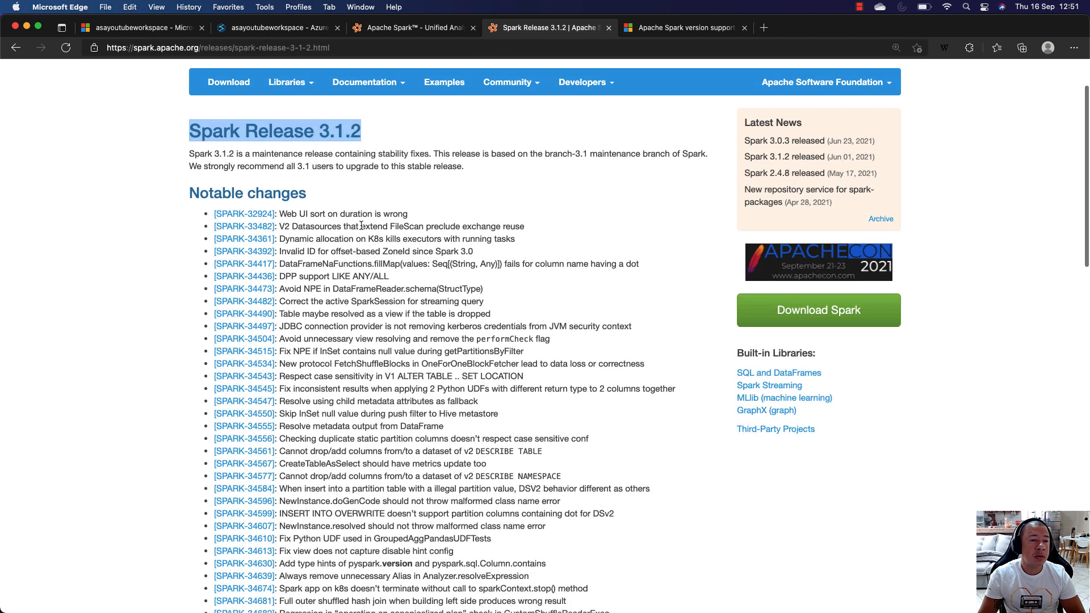
scroll(356, 226, "down", 15)
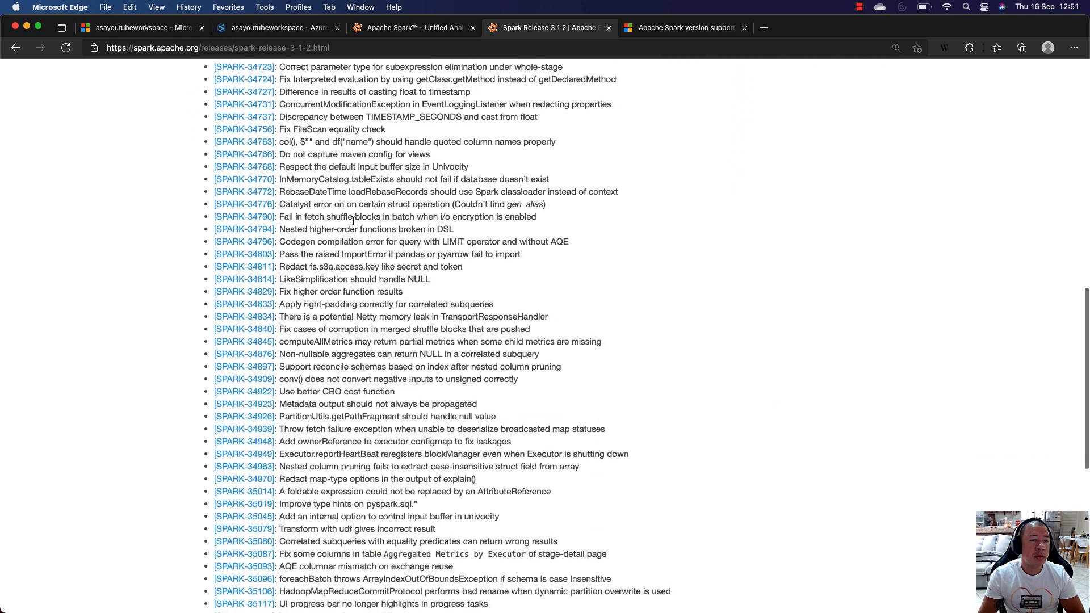
scroll(353, 222, "down", 10)
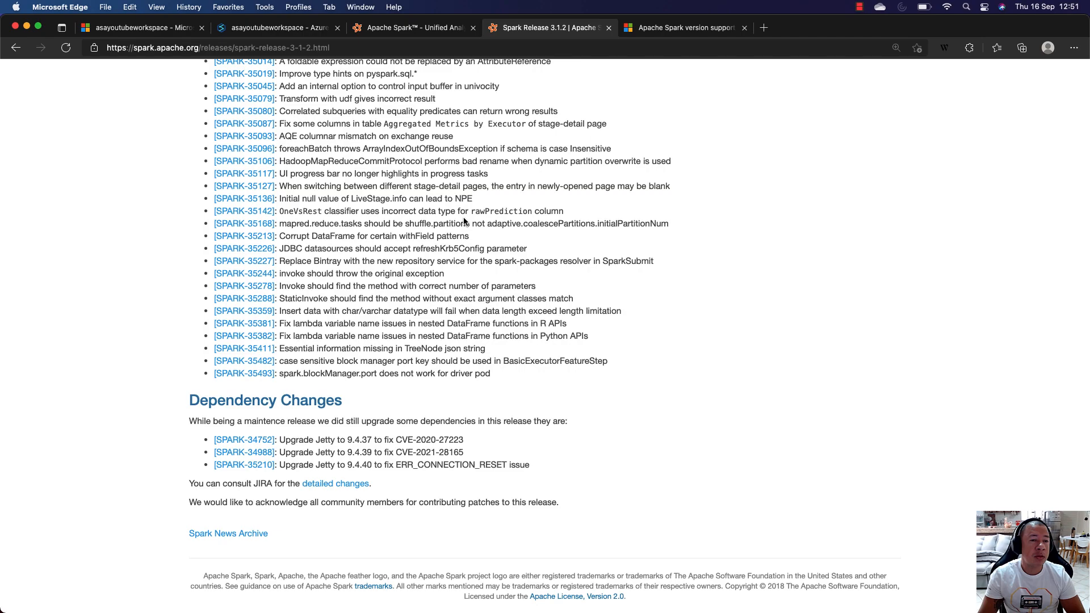
scroll(464, 221, "up", 20)
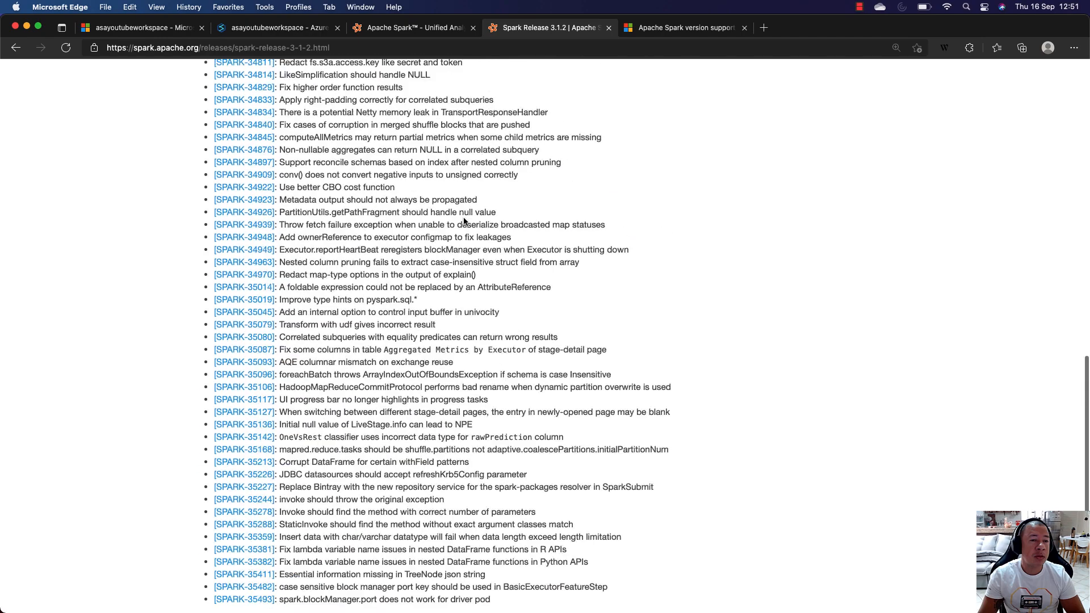
left_click(670, 29)
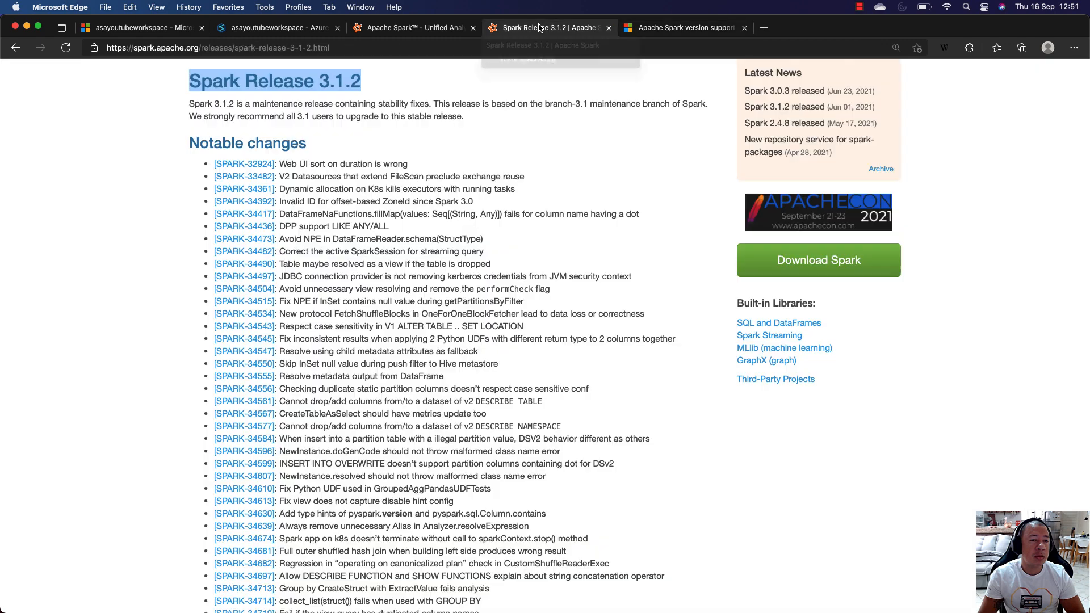
left_click(540, 27)
scroll(794, 144, "up", 3)
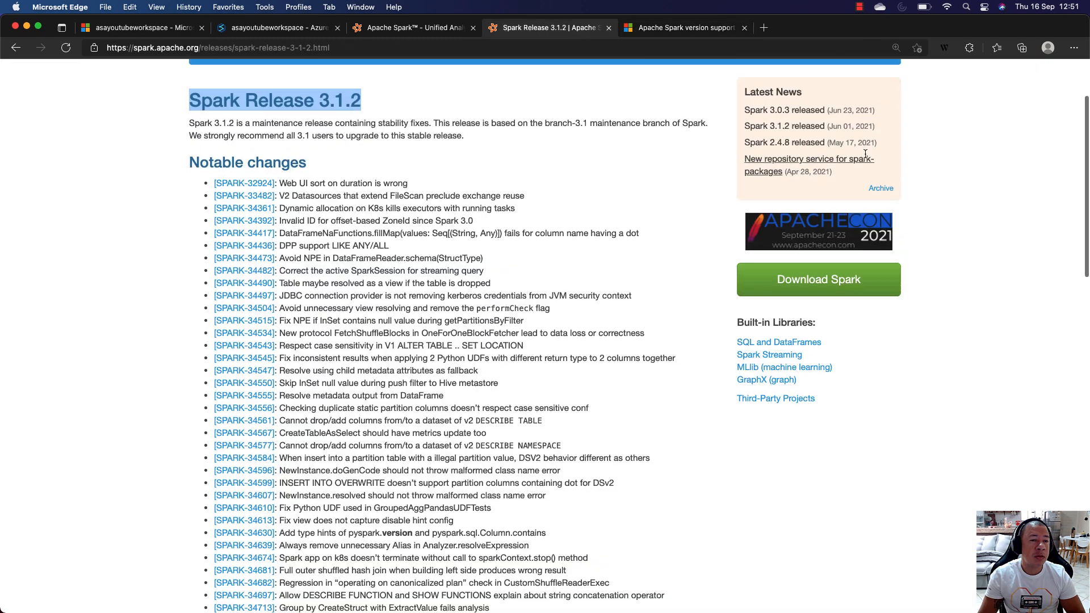
scroll(761, 223, "up", 2)
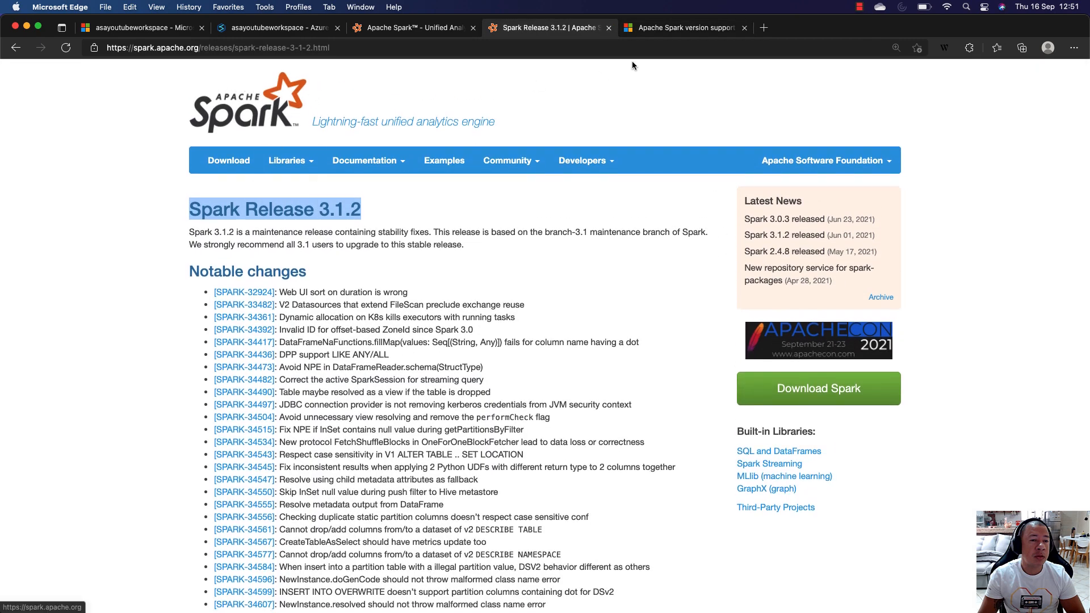
Go to the Azure Synapse runtimes documentation page and find its table of supported runtime releases
left_click(643, 28)
scroll(550, 227, "up", 10)
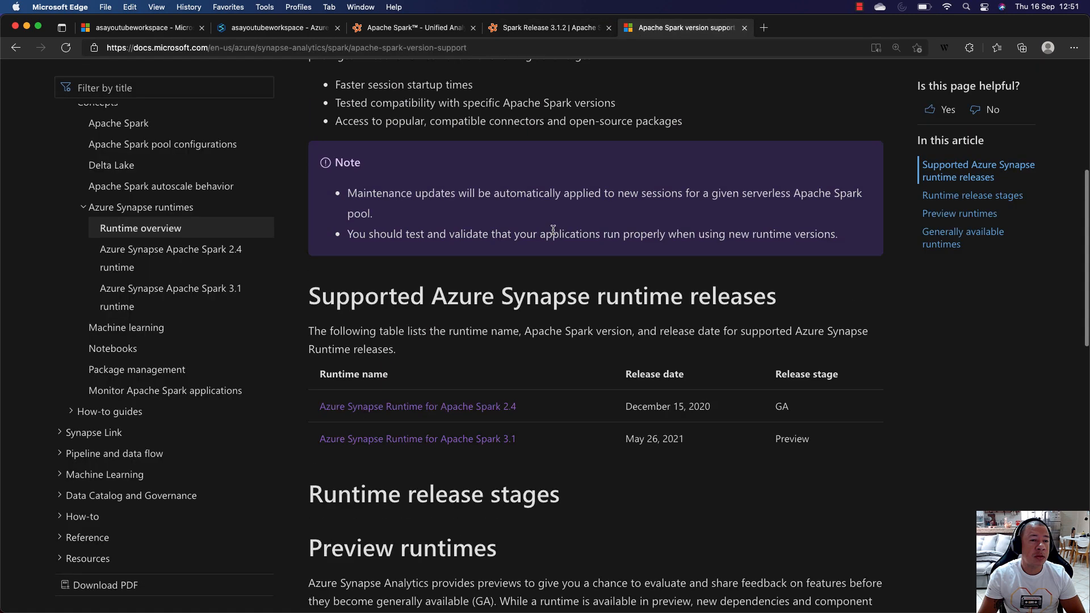
scroll(701, 247, "down", 1)
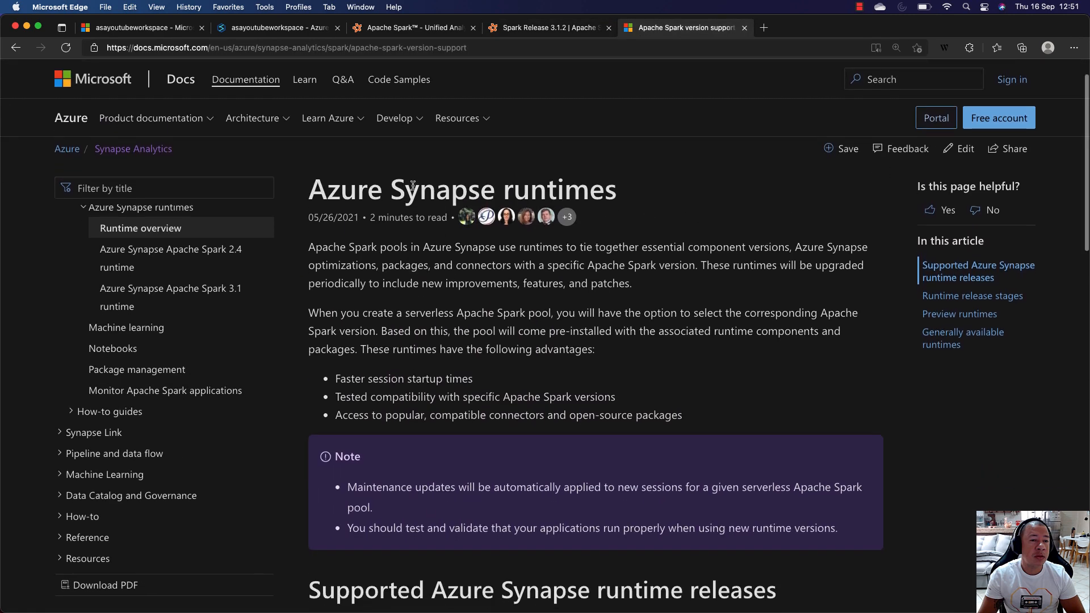
left_click_drag(310, 189, 621, 182)
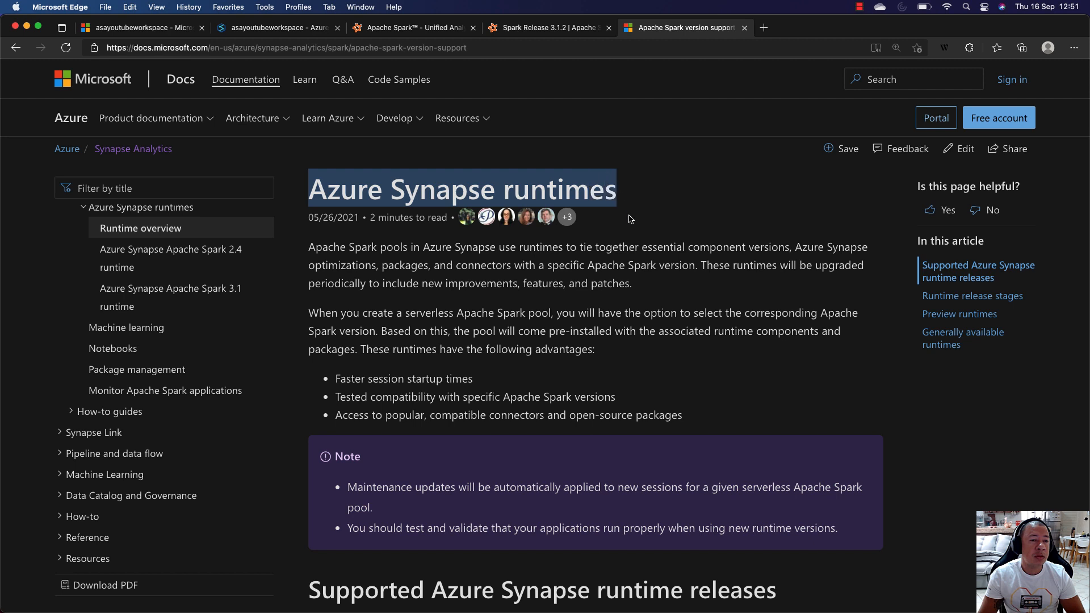
scroll(630, 219, "down", 5)
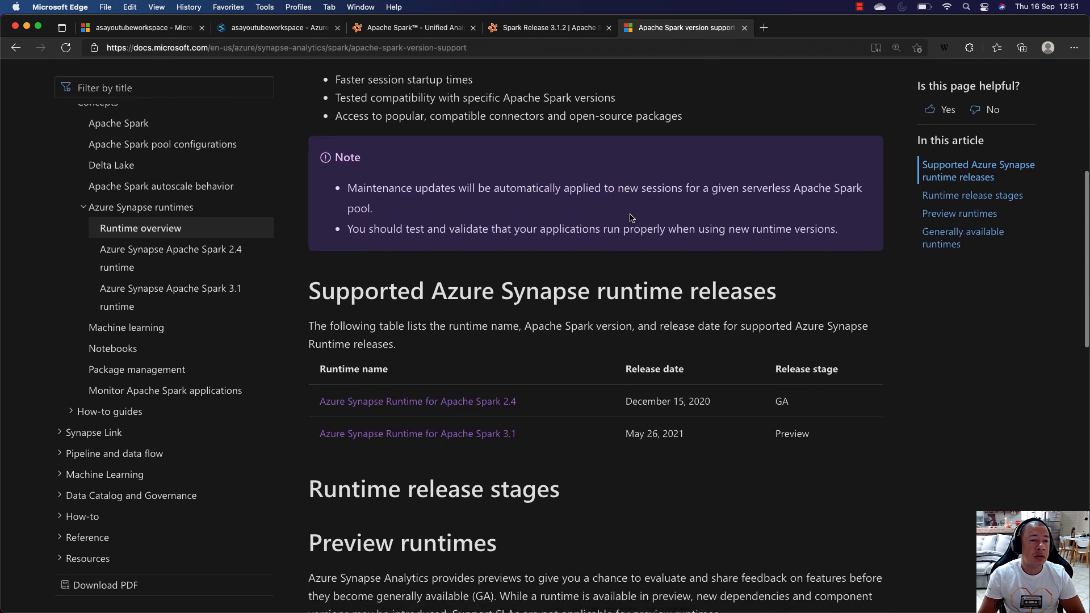
scroll(532, 160, "down", 2)
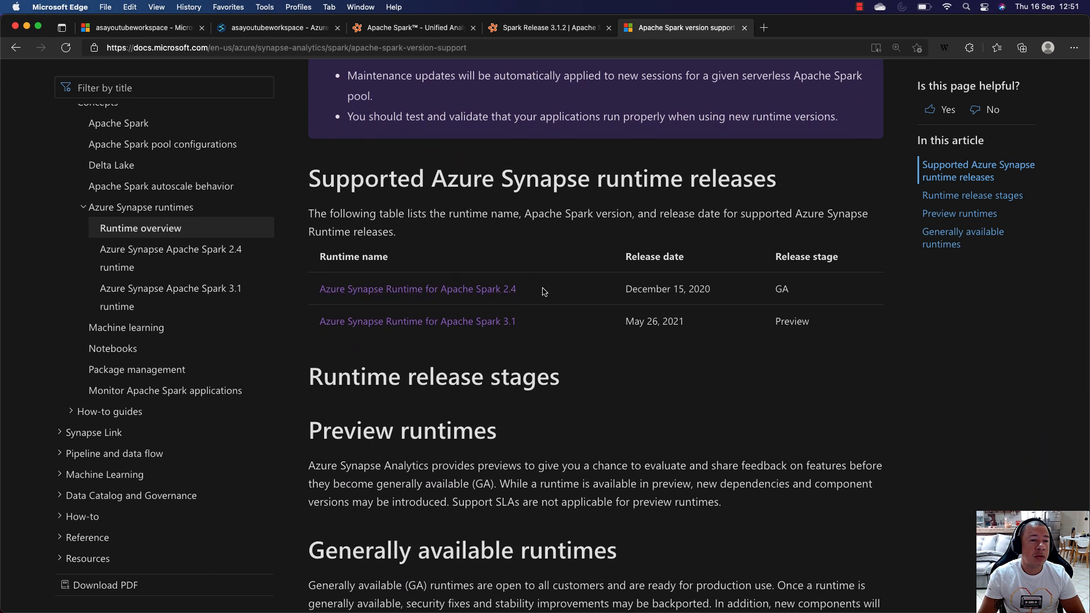
Compare the release stages of the Azure Synapse runtimes for Apache Spark 2.4 and 3.1 in the supported releases table
left_click_drag(542, 291, 320, 290)
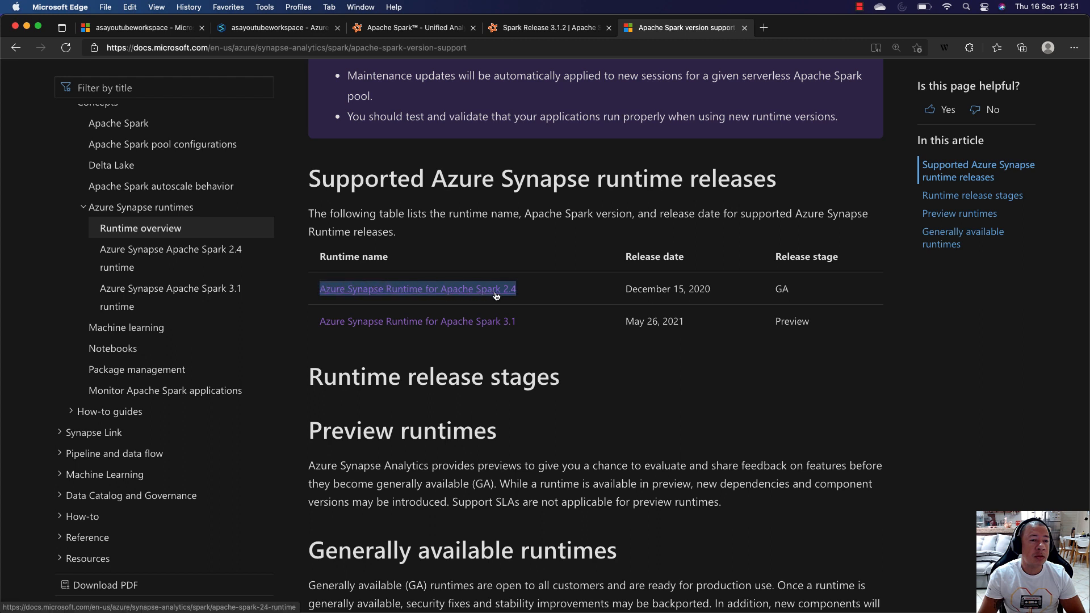
left_click(793, 295)
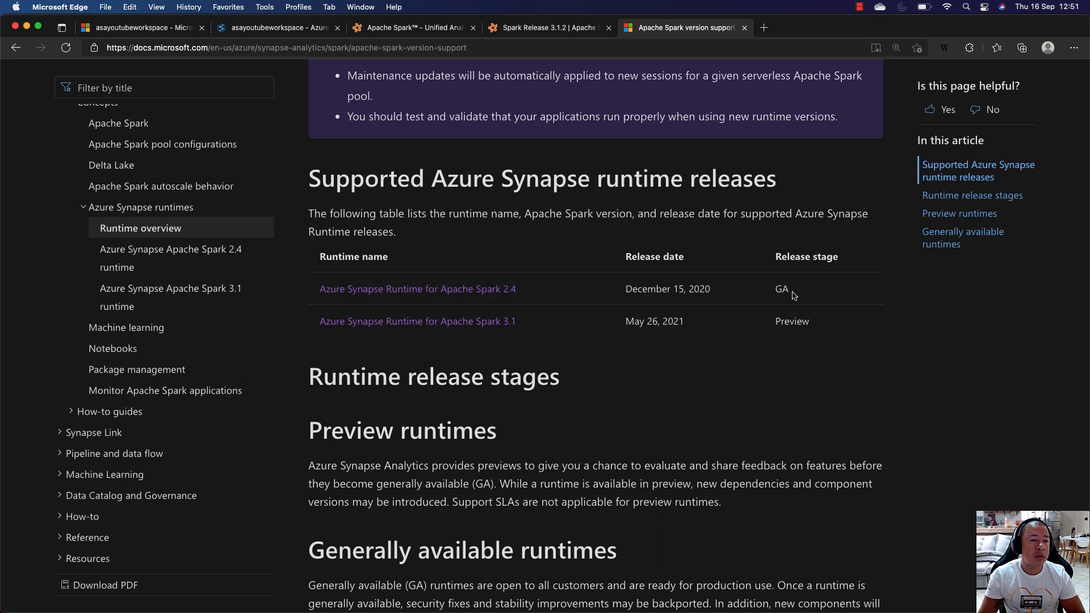
left_click_drag(520, 322, 327, 319)
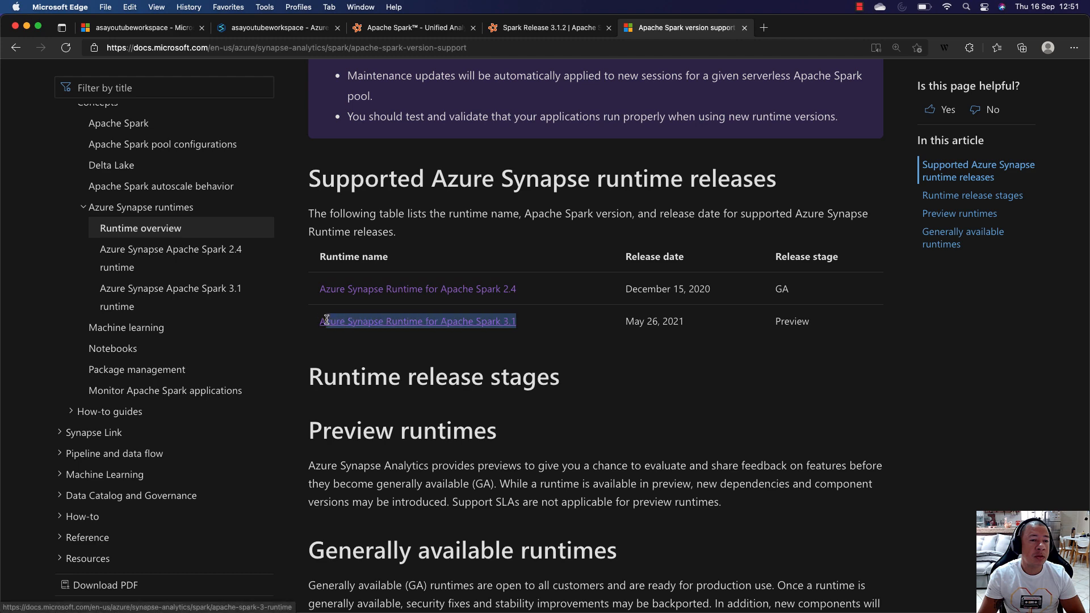
left_click_drag(816, 325, 773, 327)
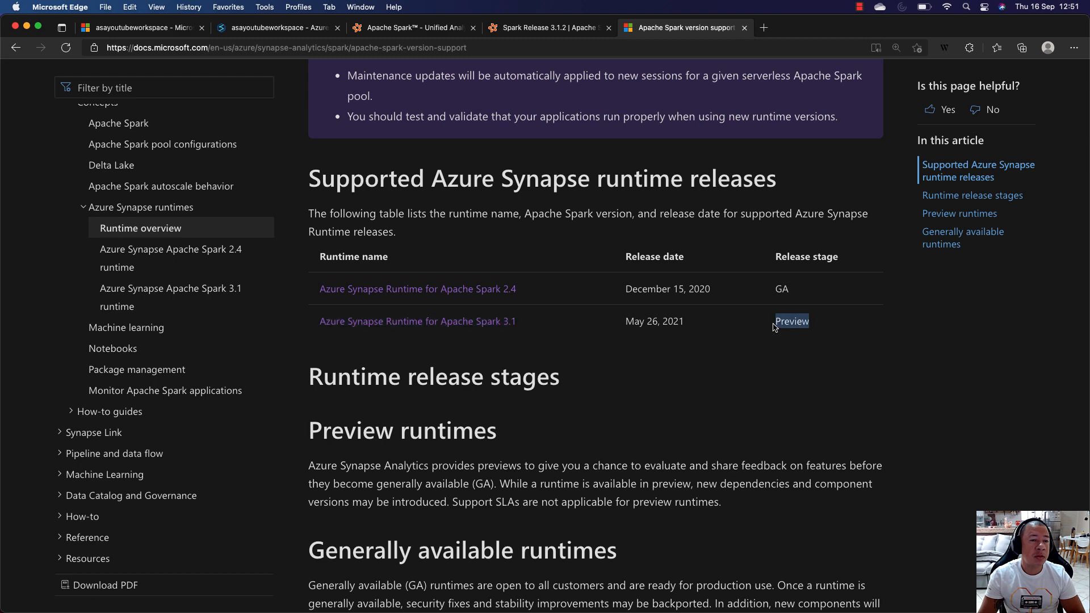
scroll(625, 290, "up", 3)
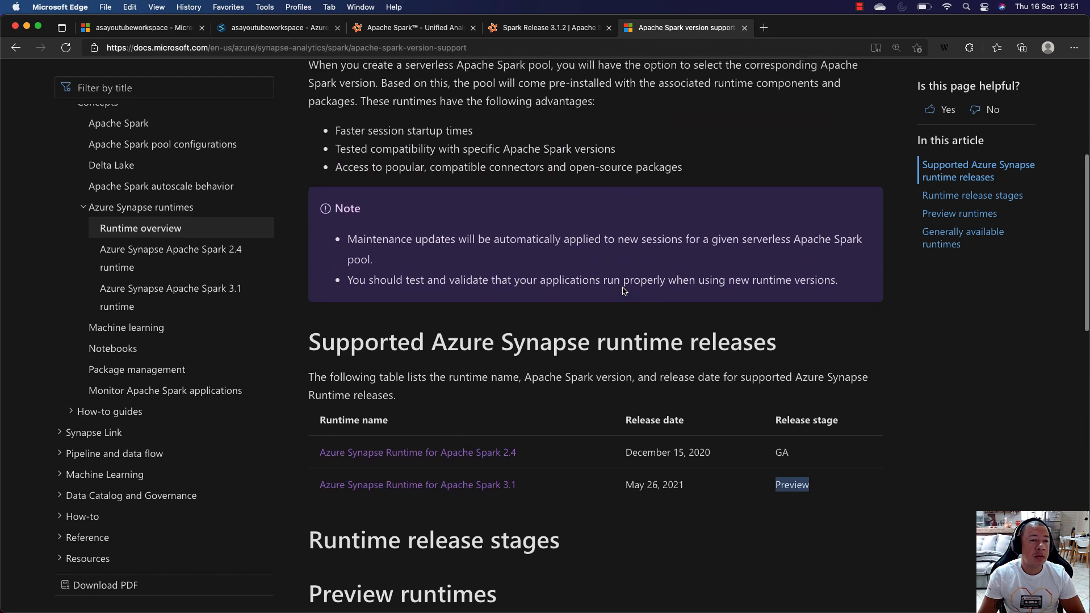
scroll(625, 291, "up", 5)
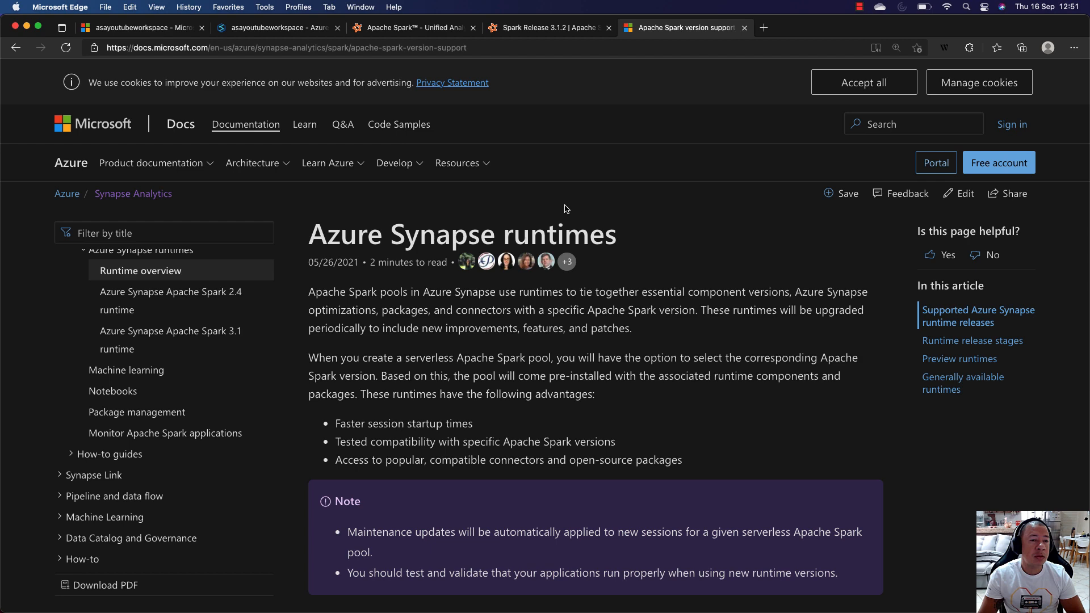
scroll(565, 209, "down", 6)
double_click(790, 434)
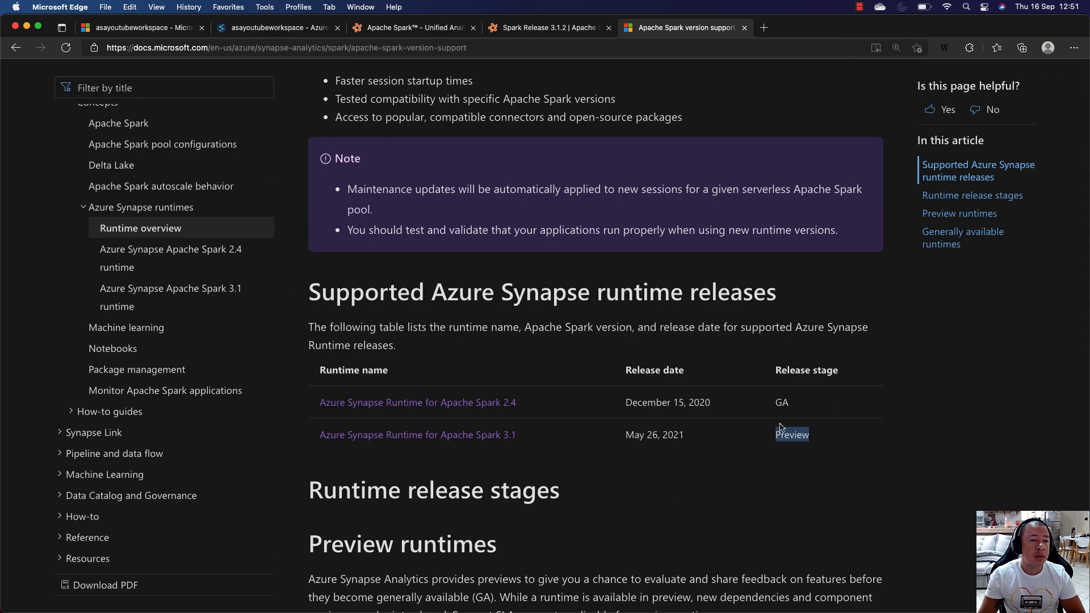
Revisit the Apache Spark site and its earlier search page, and return from the release notes to the Azure Spark 3.1 announcement
left_click(392, 30)
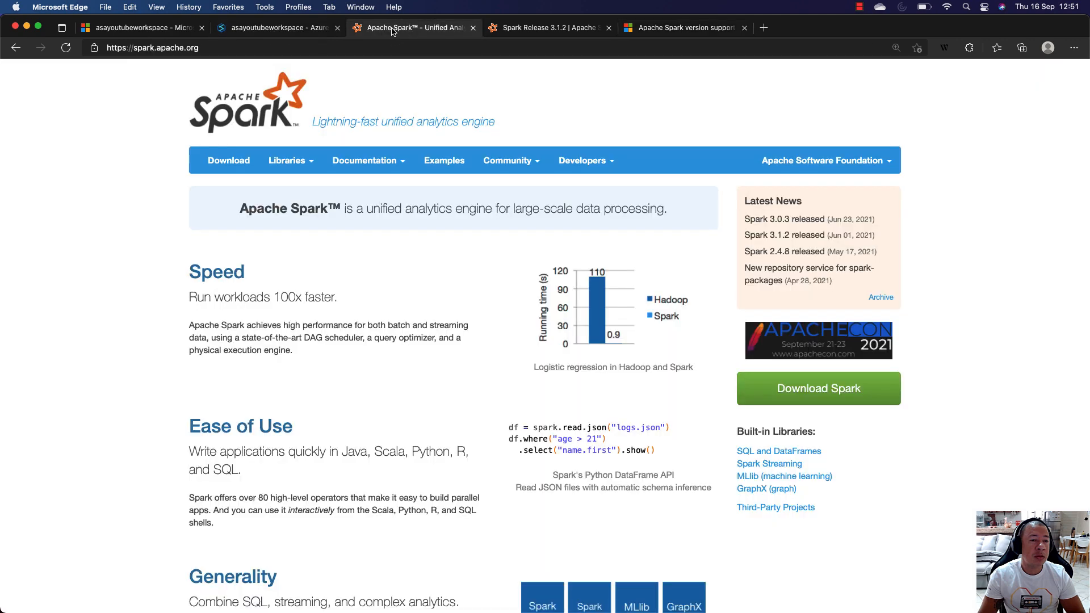
left_click(17, 50)
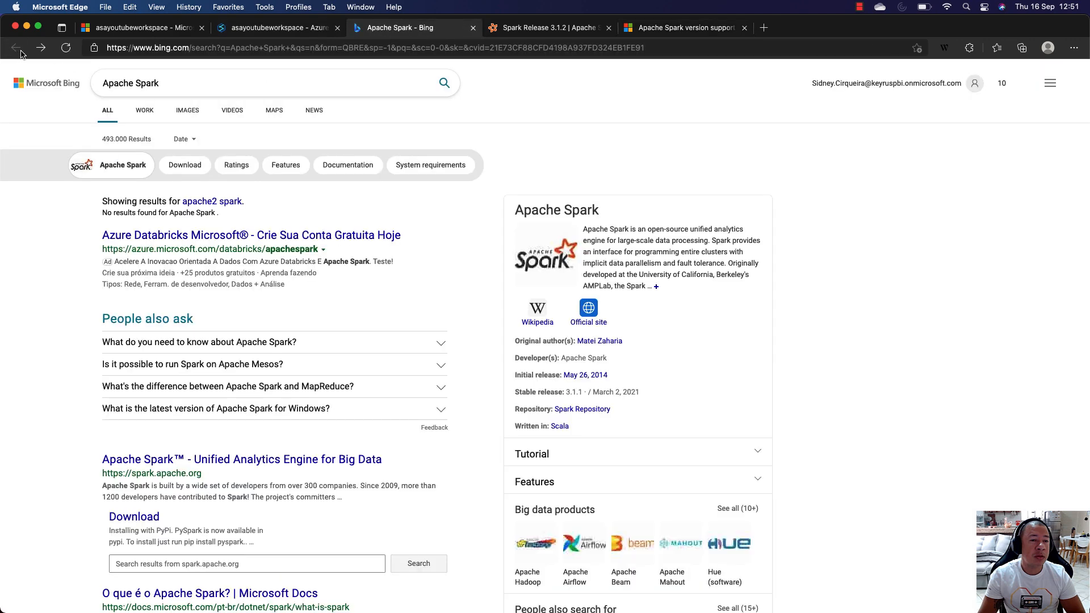
key("ctrl+Tab")
left_click(12, 50)
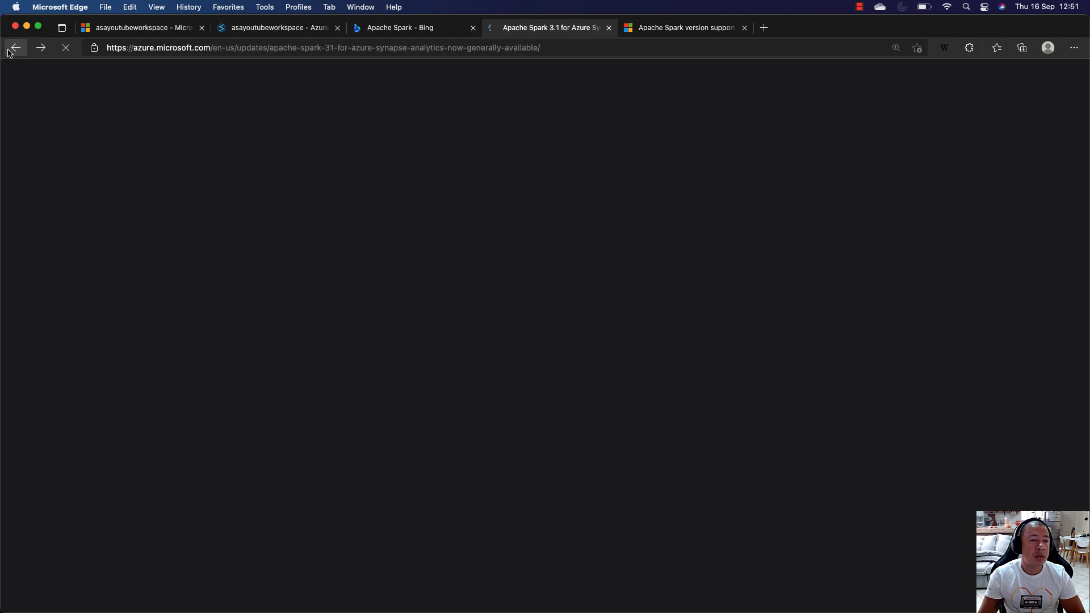
scroll(419, 187, "up", 2)
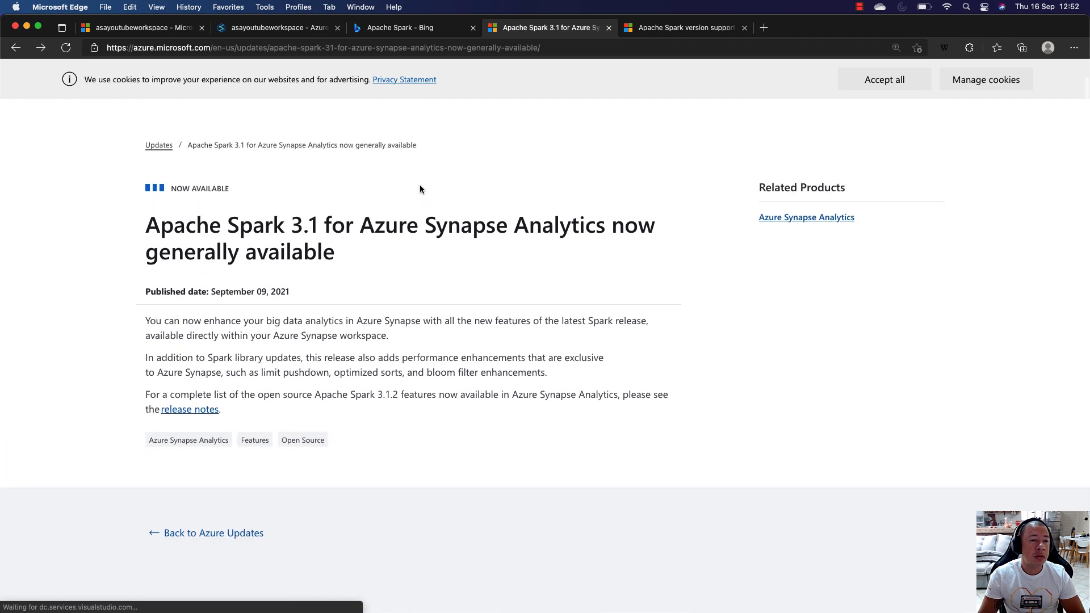
scroll(420, 189, "up", 1)
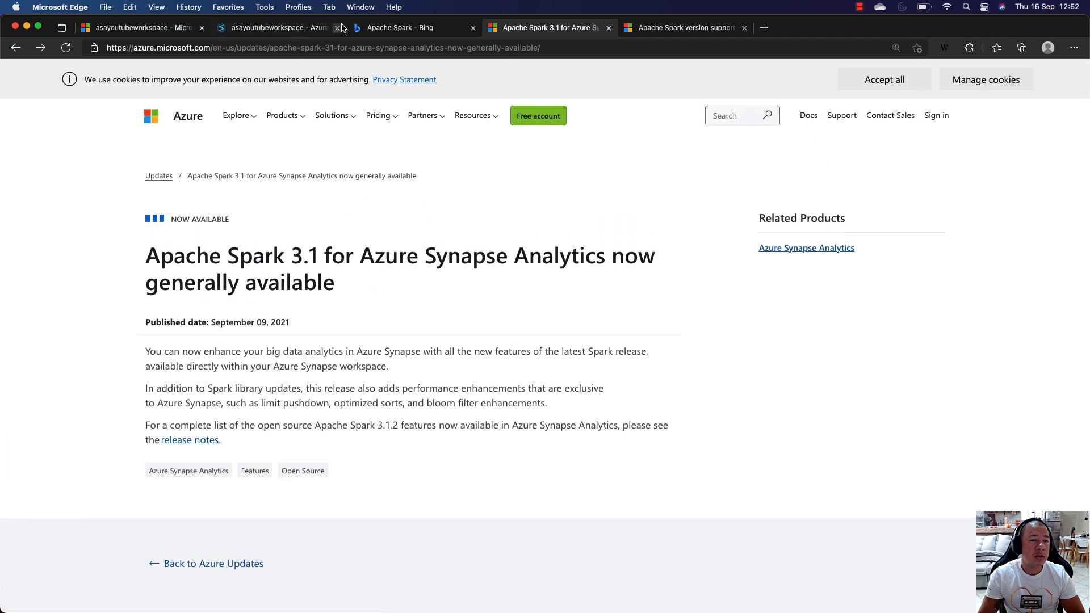
Go back to the Synapse workspace, show its linked data and close the open LAB1 and LAB2 notebooks
left_click(301, 28)
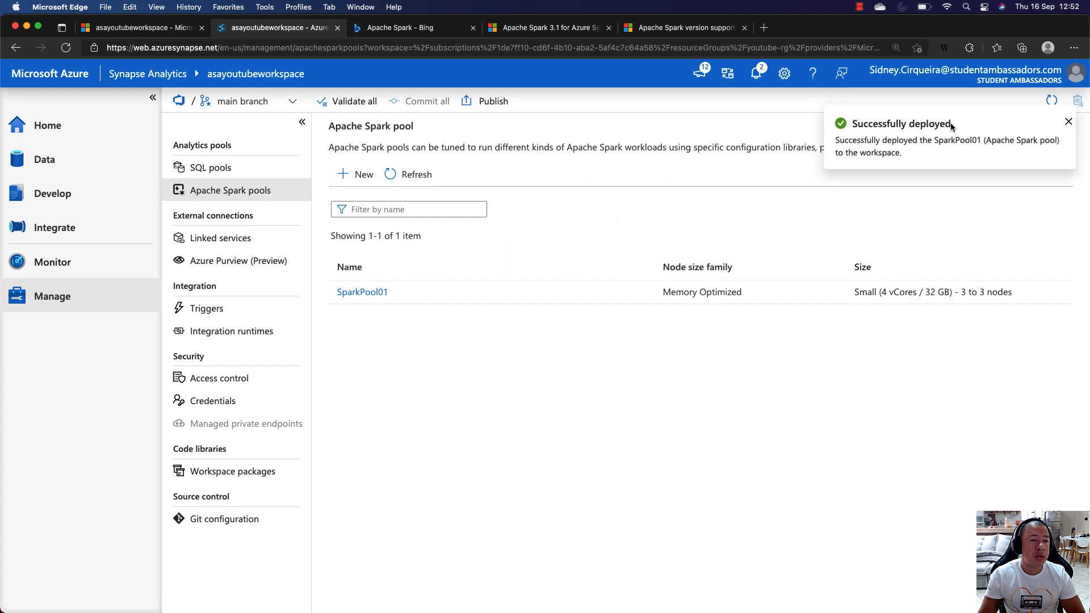
left_click_drag(948, 125, 852, 125)
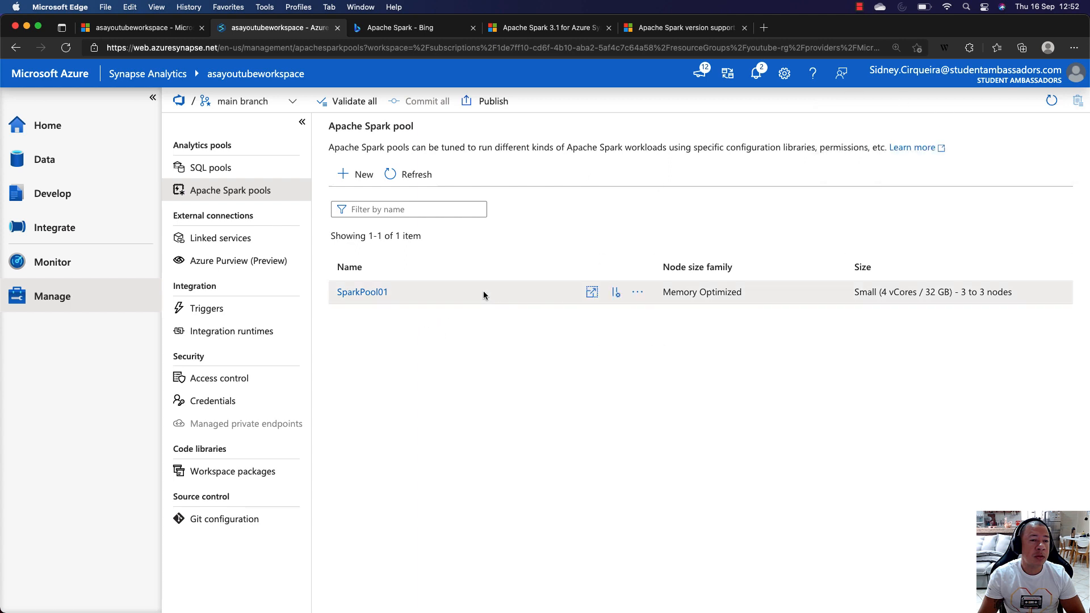
left_click(82, 159)
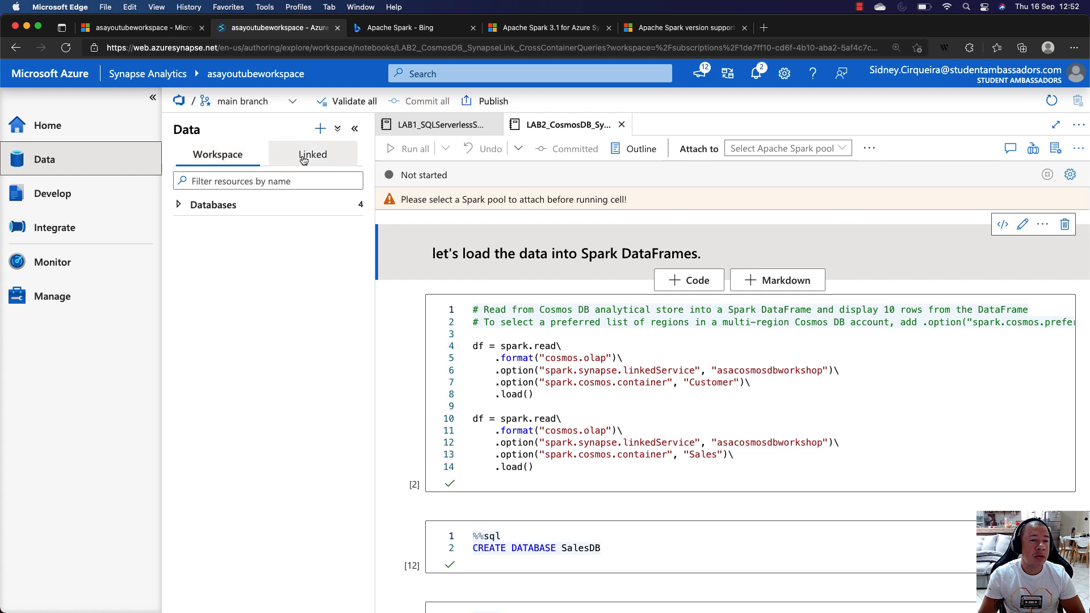
left_click(312, 153)
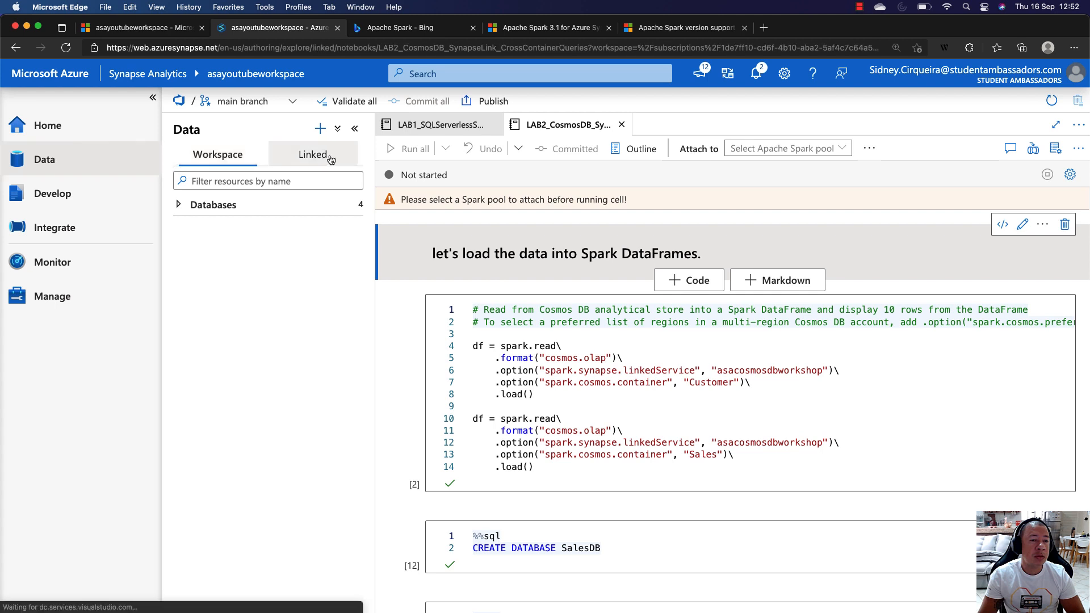
left_click(620, 125)
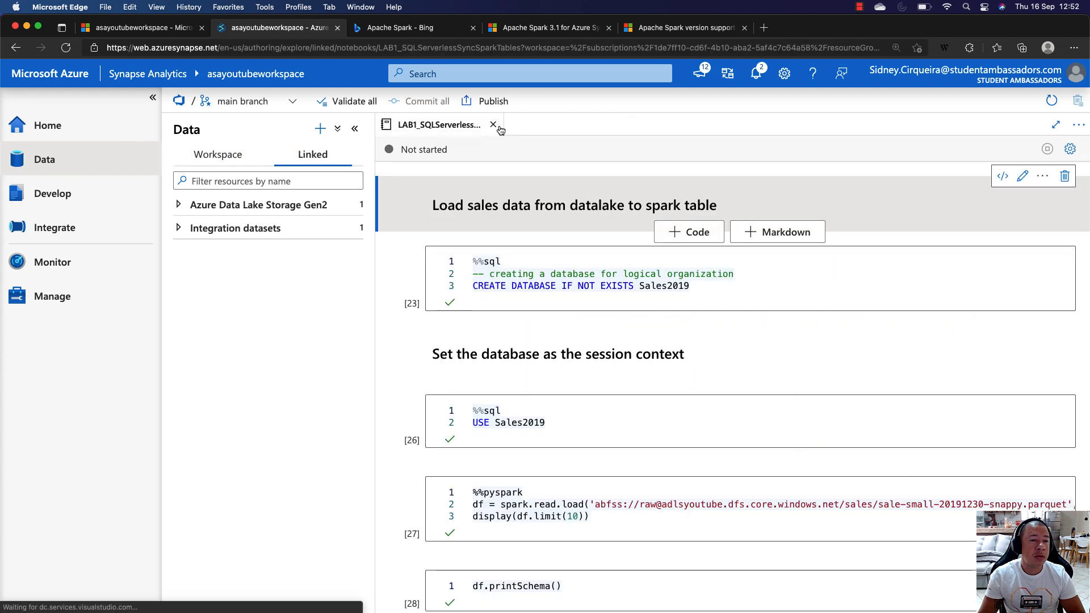
left_click(493, 124)
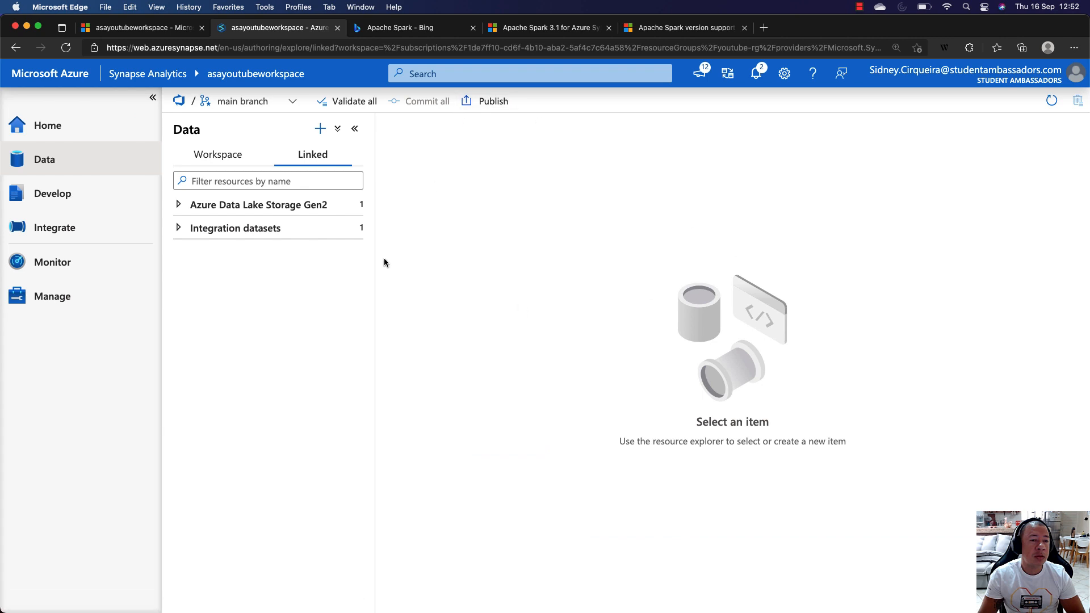
Browse the primary Azure Data Lake Storage Gen2 account and open the sales folder in the raw container
left_click(179, 204)
left_click(184, 228)
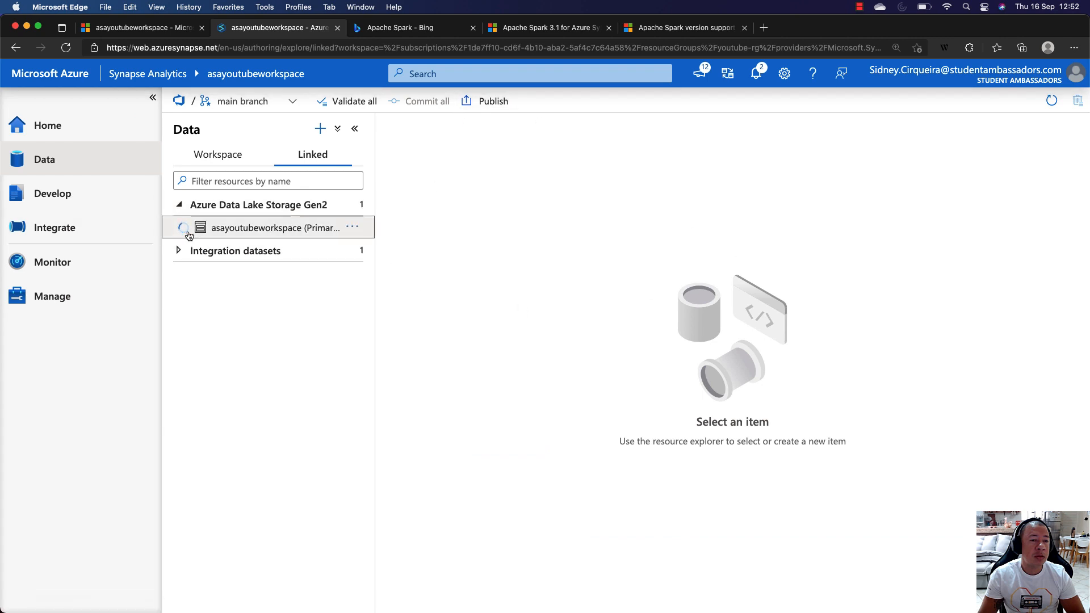
left_click(152, 98)
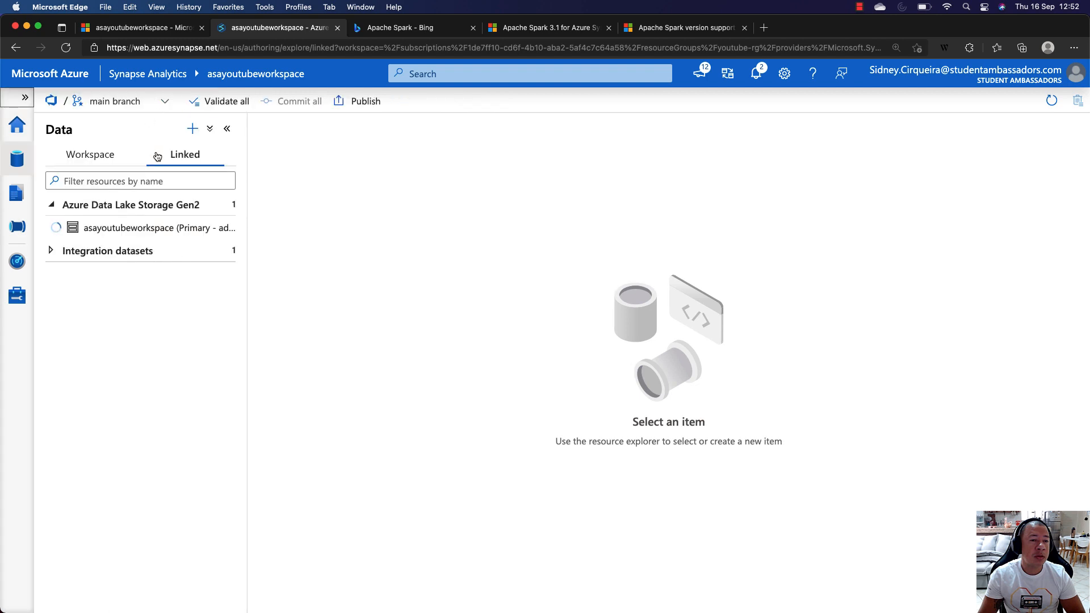
left_click(101, 300)
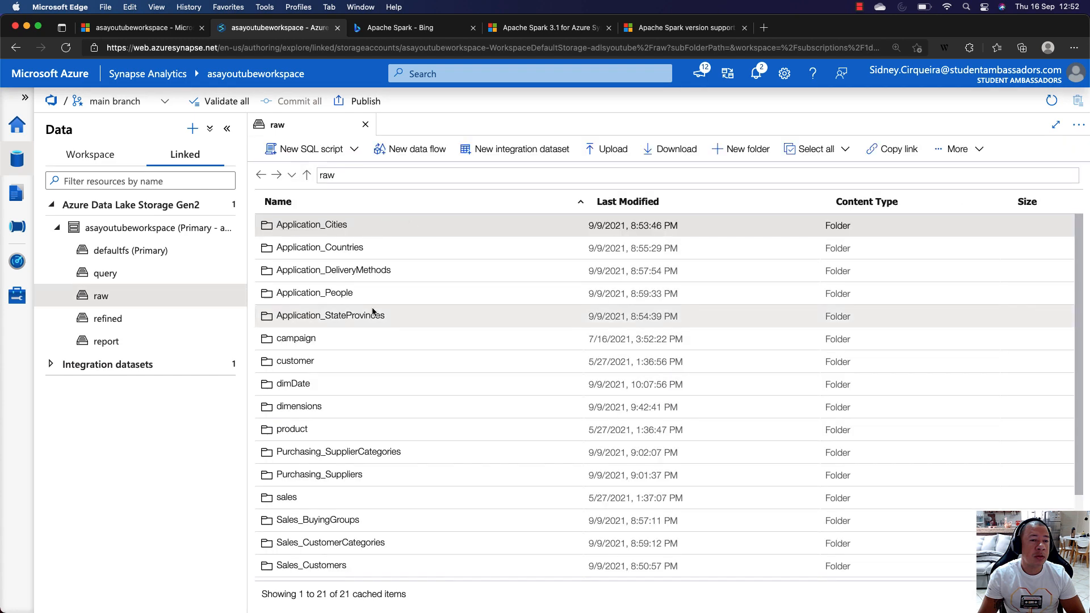
scroll(372, 307, "down", 5)
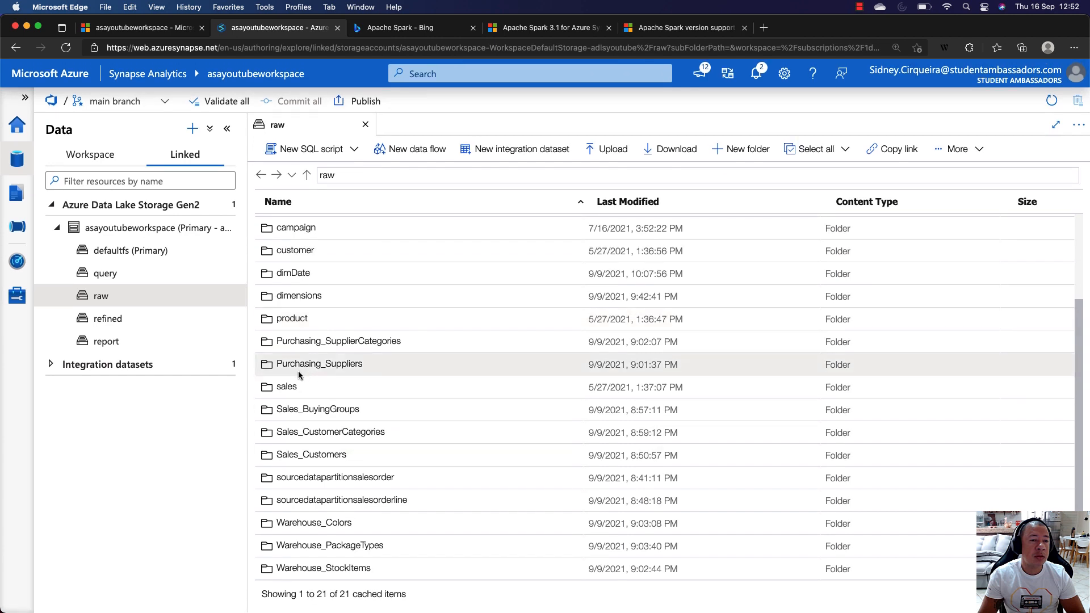
double_click(287, 387)
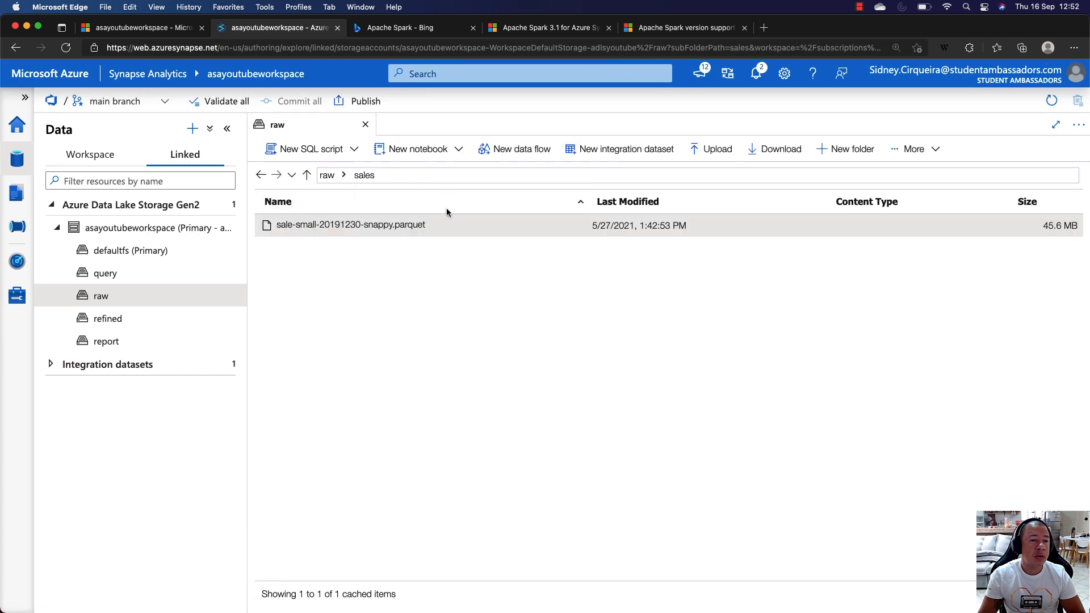
Create a notebook that loads sale-small-20191230-snappy.parquet to a DataFrame, and enlarge the notebook view to 150%
right_click(335, 222)
mouse_move(403, 236)
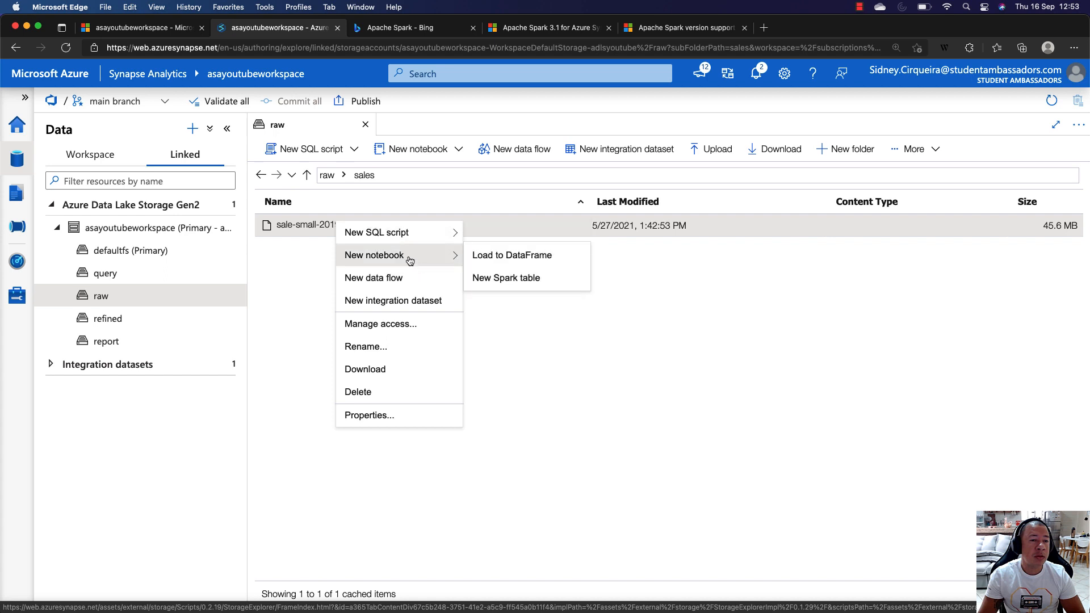
left_click(517, 256)
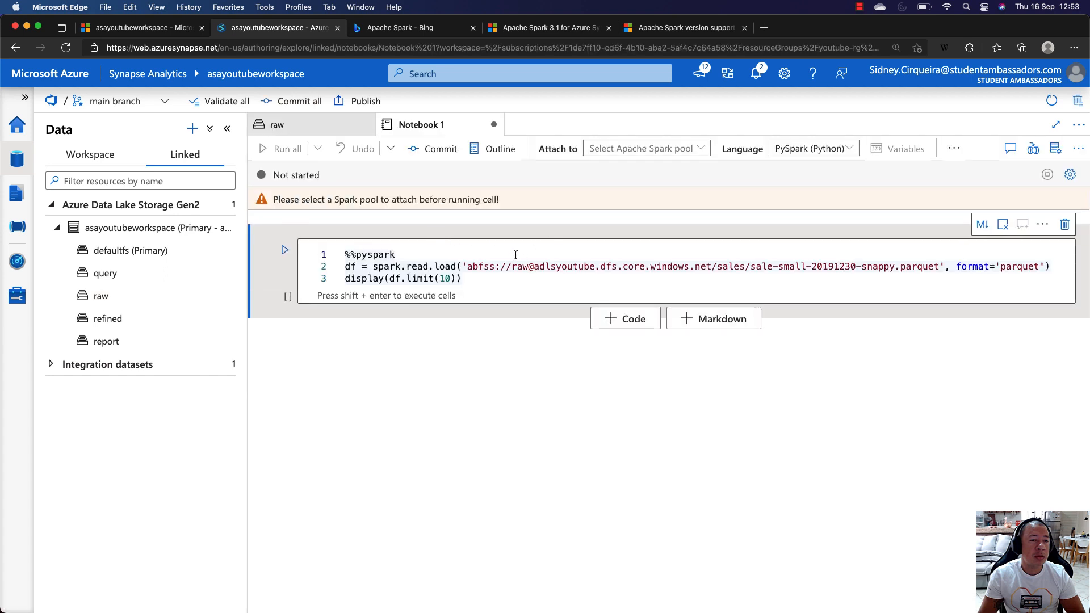
left_click(227, 129)
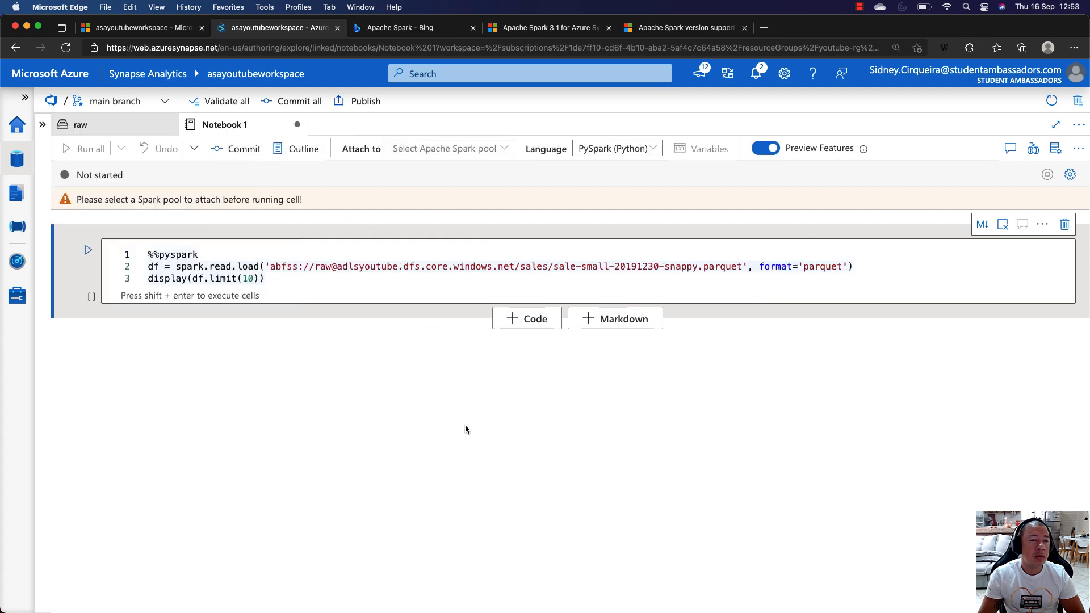
key("super+equal")
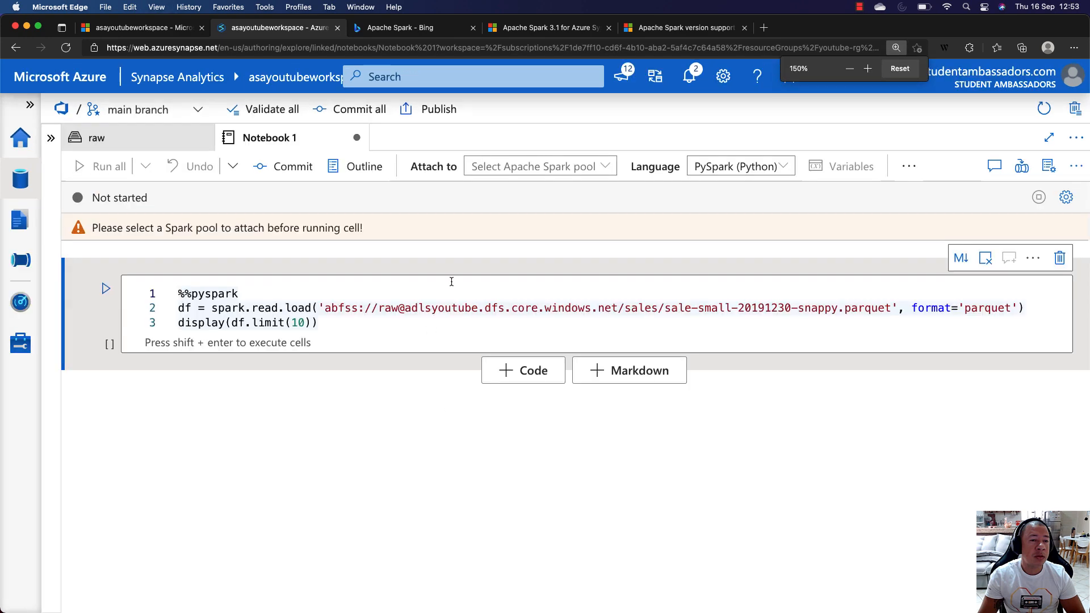
scroll(448, 253, "down", 1)
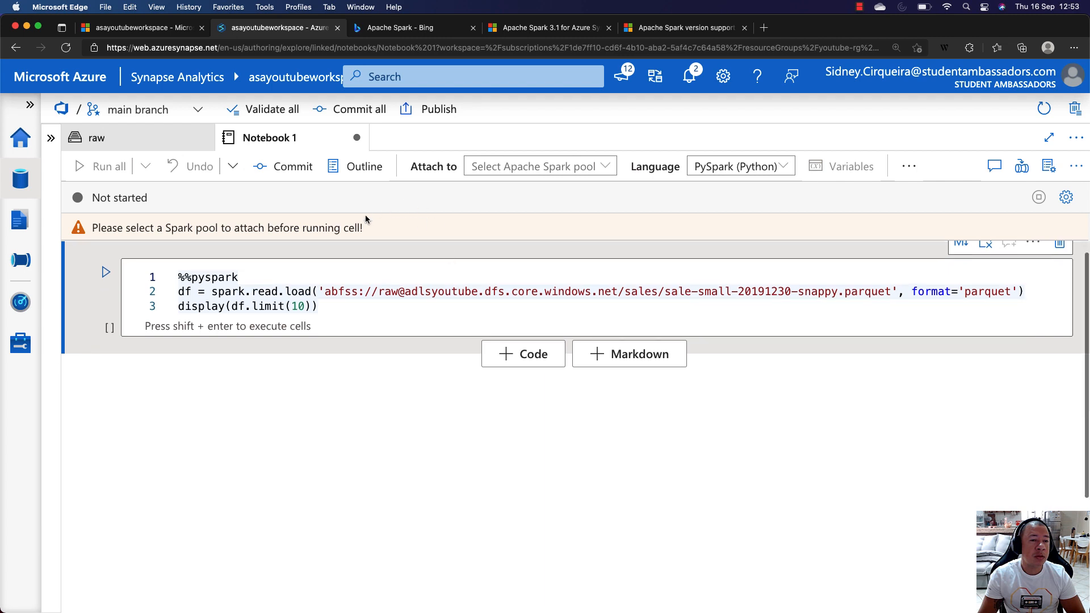
scroll(379, 306, "up", 1)
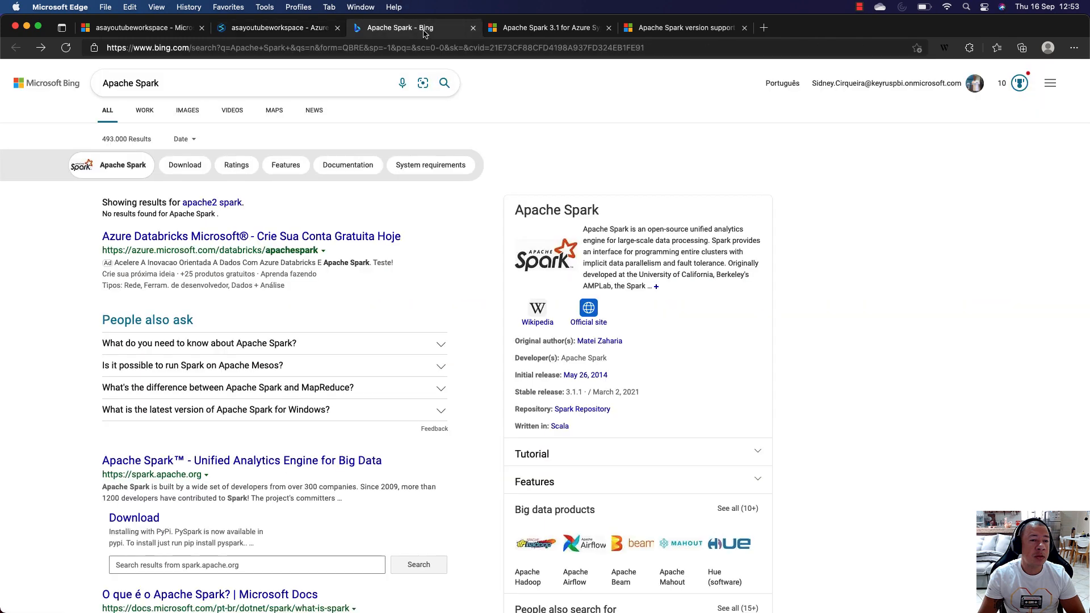
Search the web for nteract and look through the nteract.io home page
left_click(425, 28)
left_click(425, 47)
type("j")
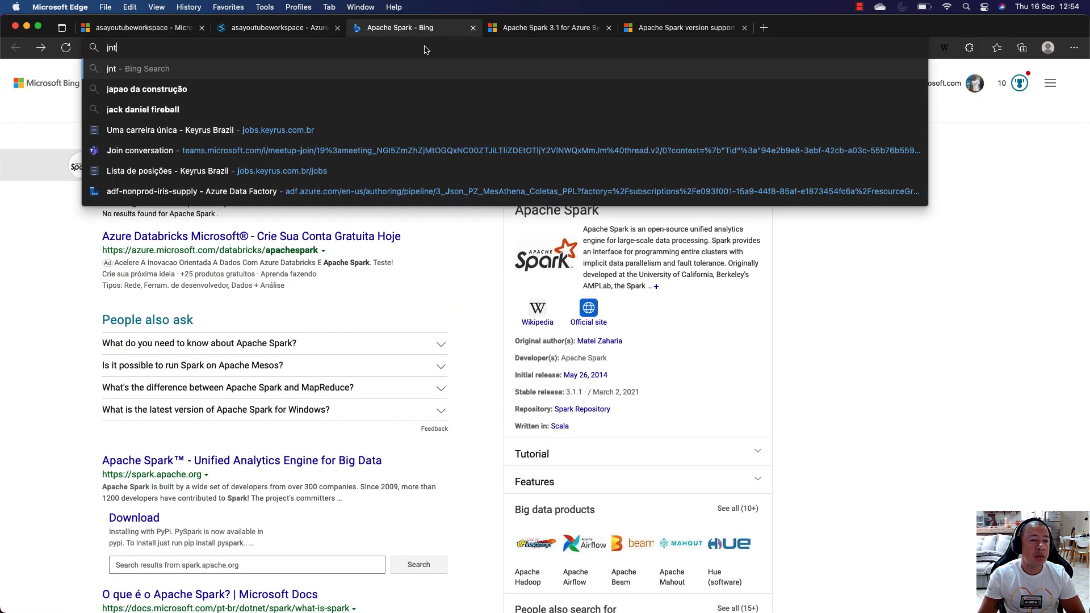
key("BackSpace")
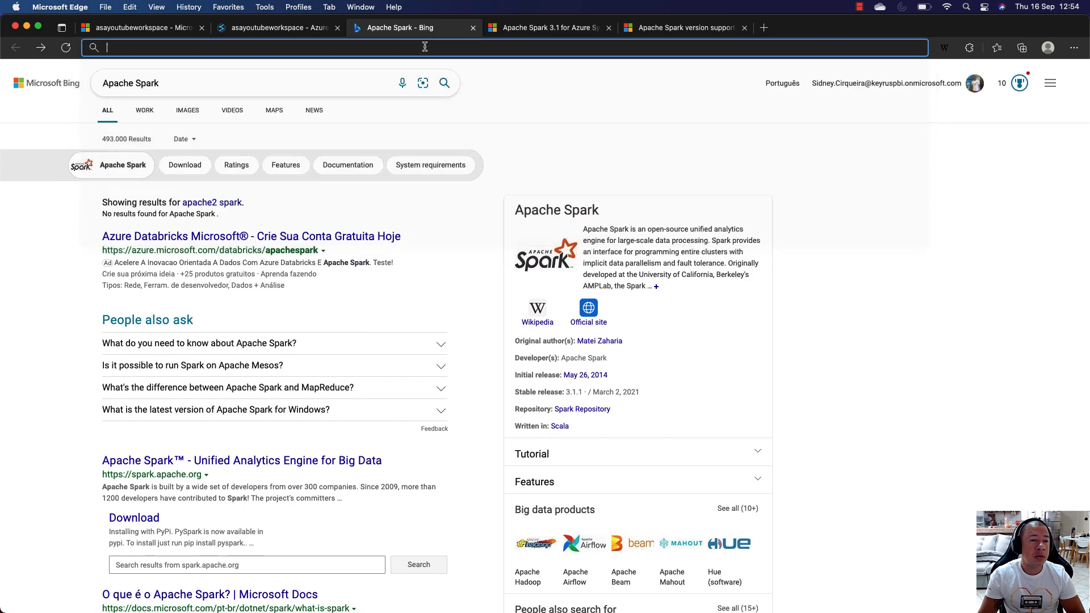
type("nteract")
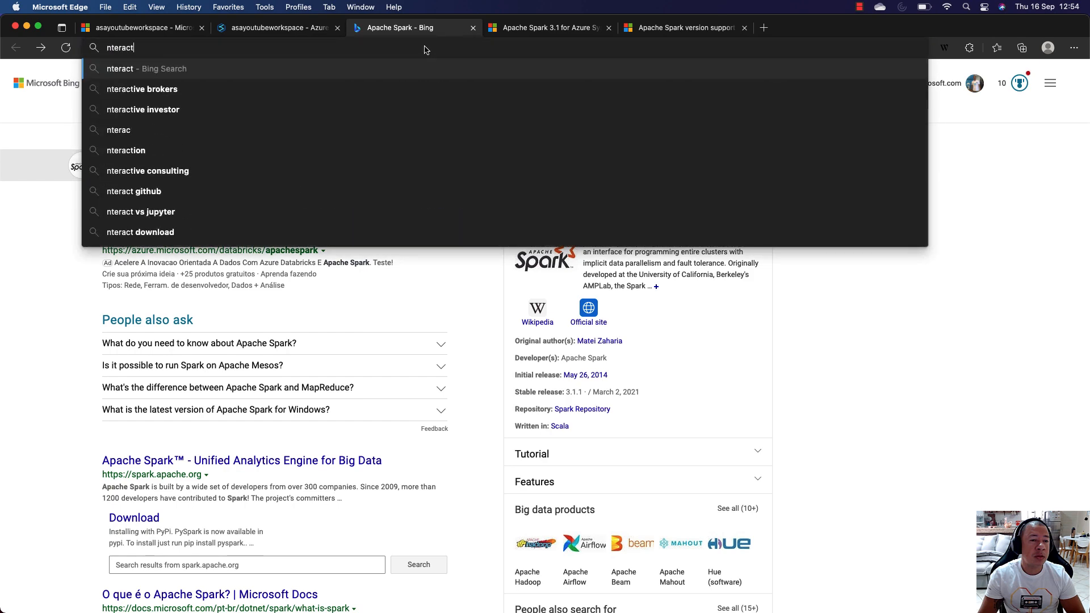
key("Return")
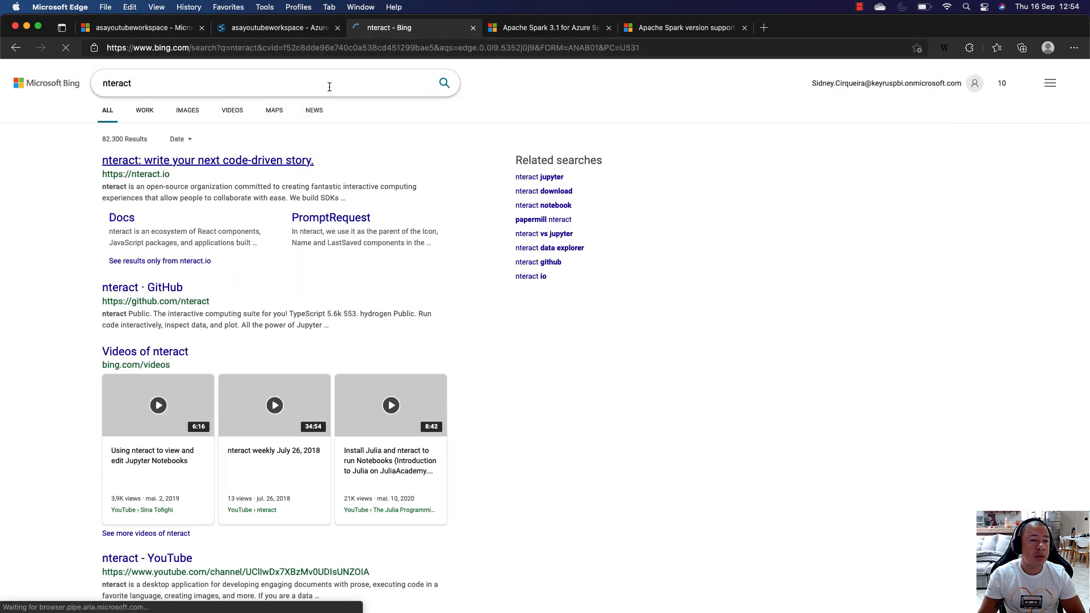
left_click(150, 165)
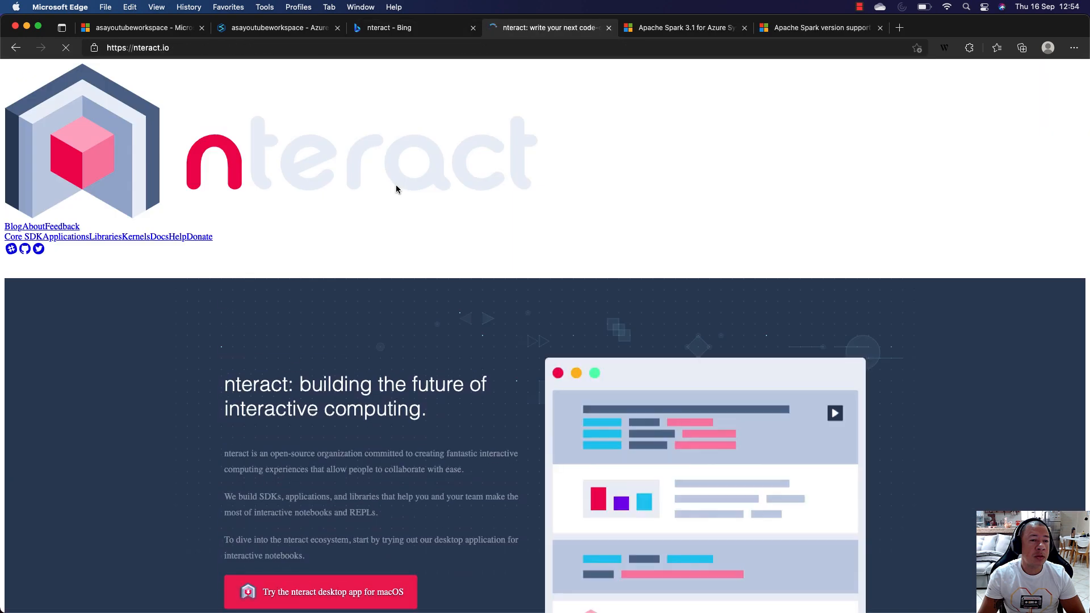
scroll(383, 190, "down", 5)
scroll(383, 195, "down", 10)
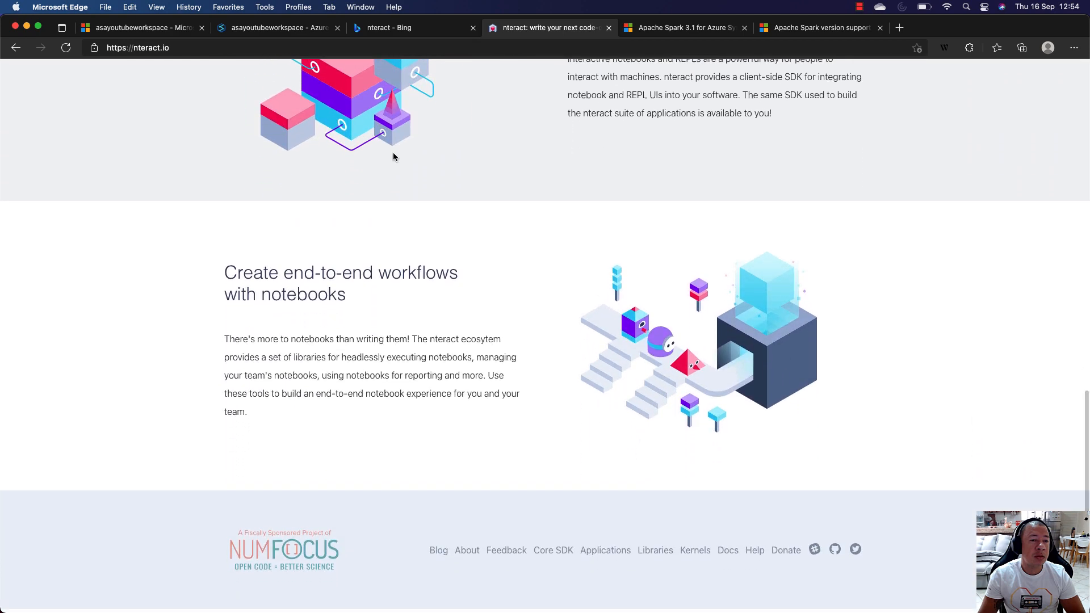
Return to Notebook 1 and examine its %%pyspark magic command, the available notebook languages and the generated load code
left_click(396, 28)
left_click(298, 30)
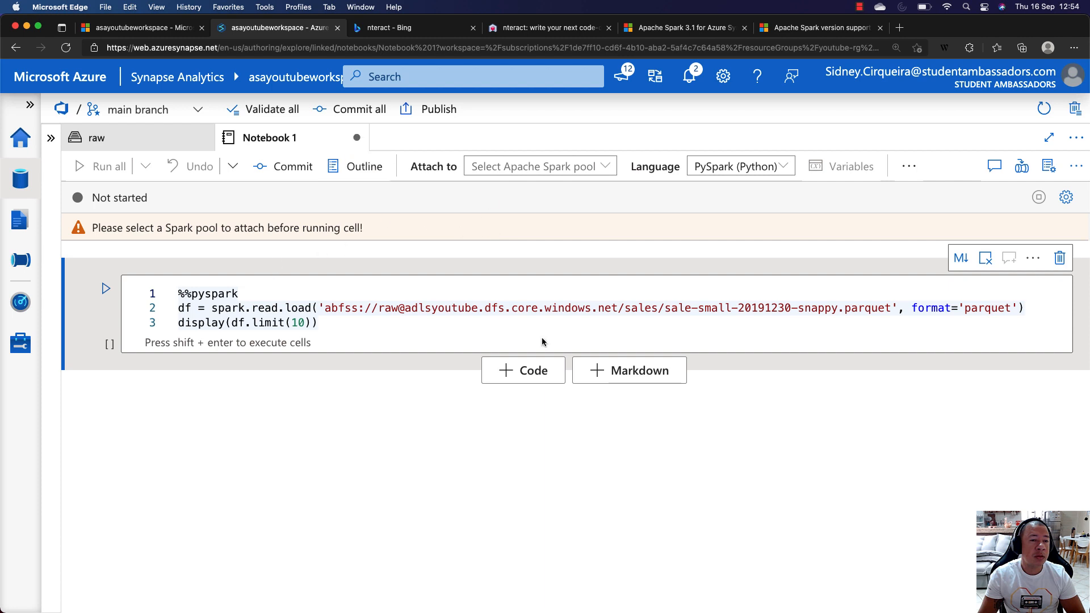
left_click(254, 295)
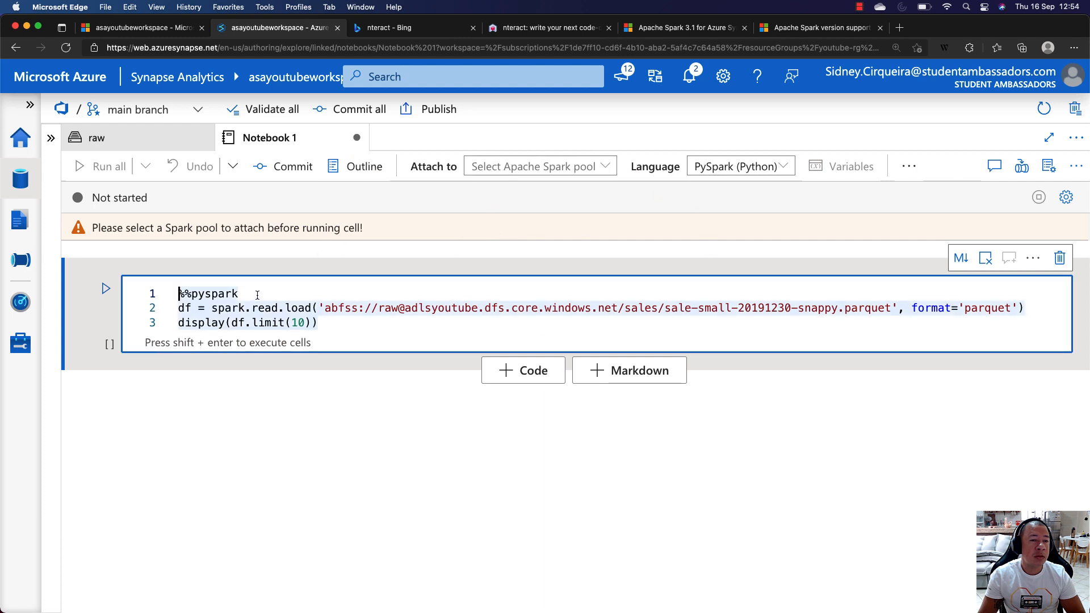
left_click_drag(238, 294, 179, 294)
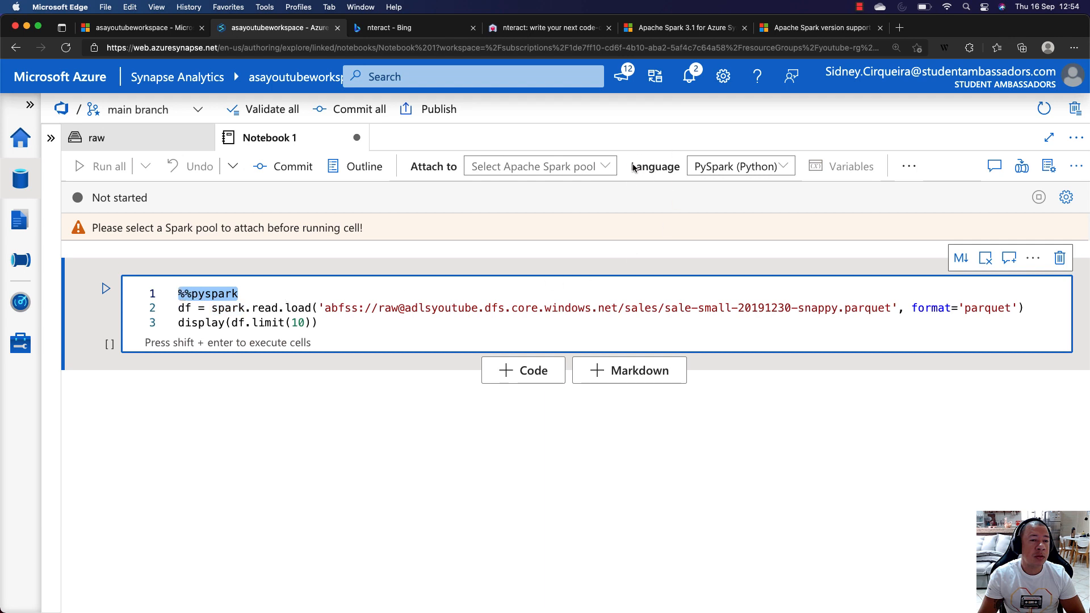
left_click(775, 167)
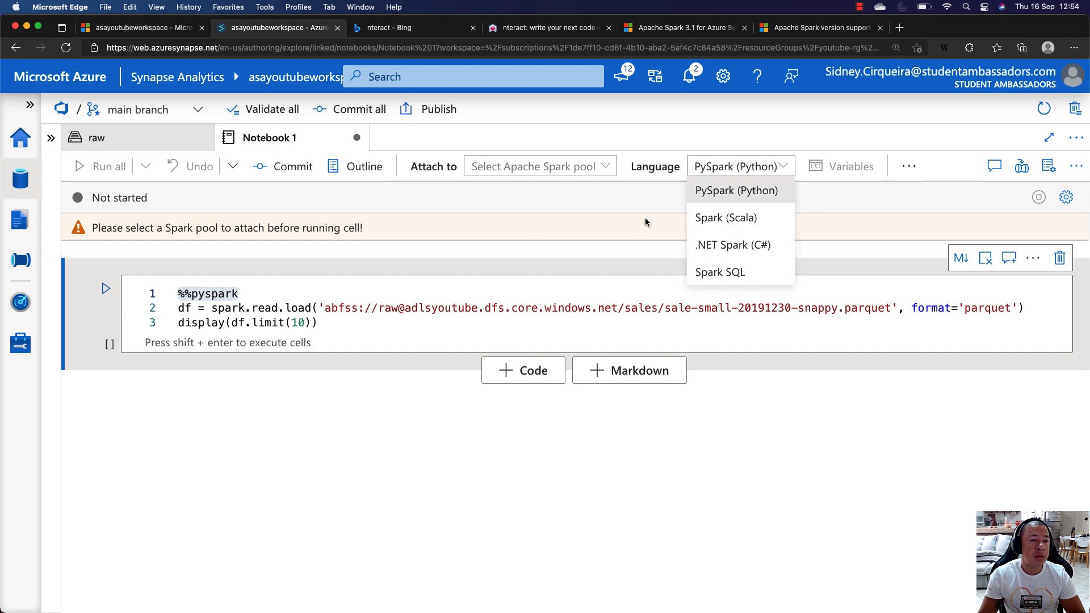
left_click(693, 324)
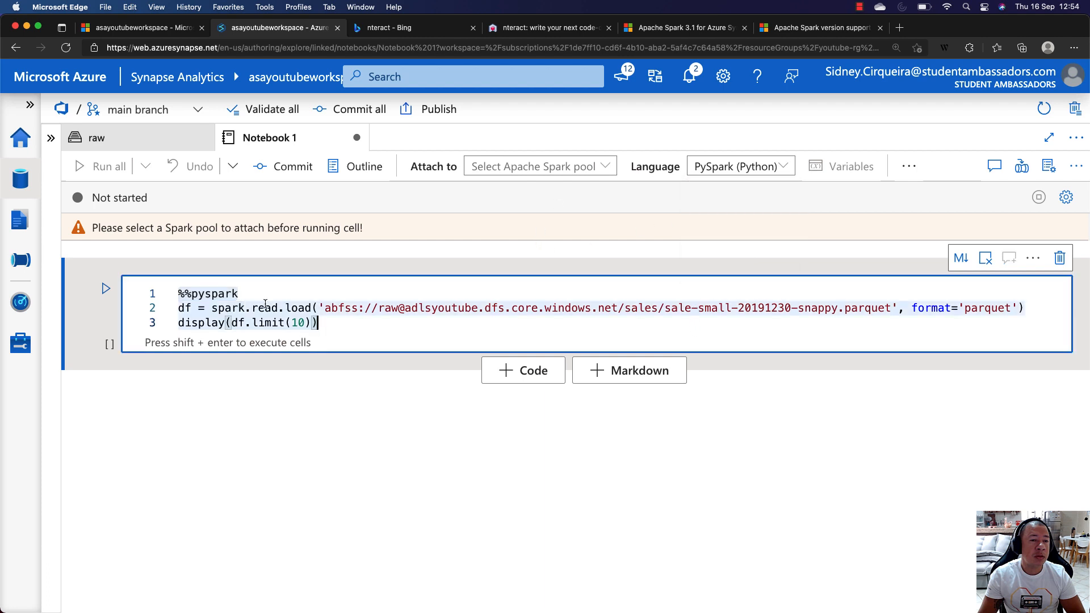
key("super+a")
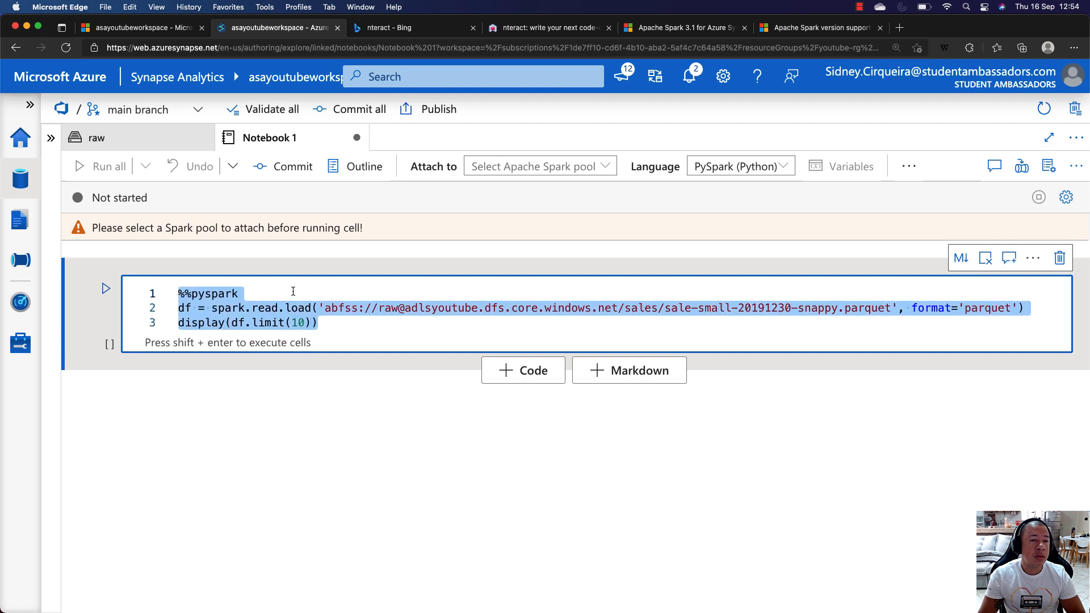
left_click(319, 299)
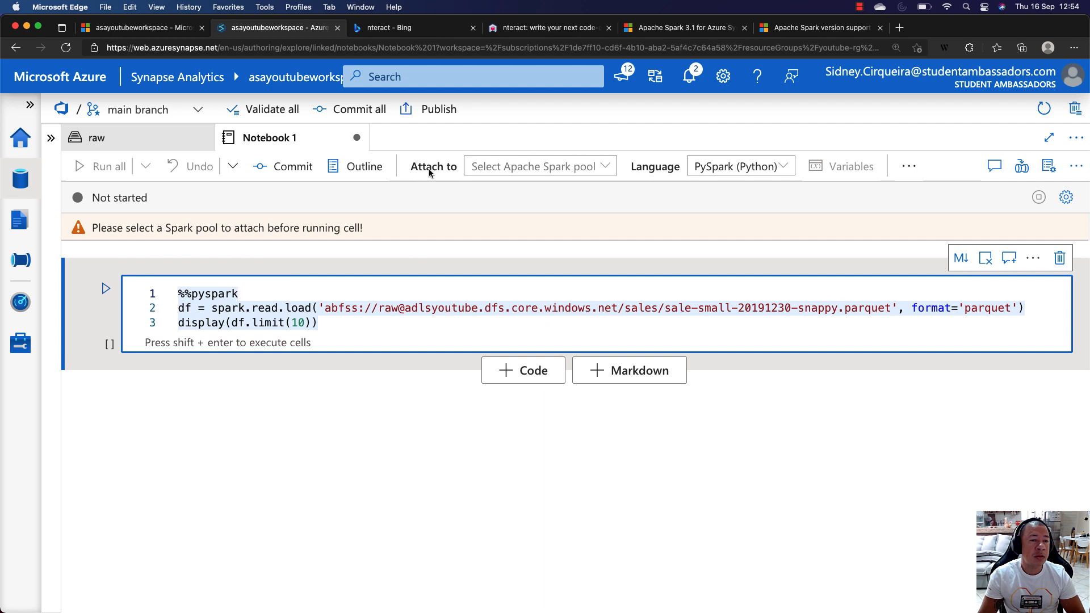
Attach the notebook to SparkPool01 and run the PySpark cell that loads the sales parquet file
left_click(603, 168)
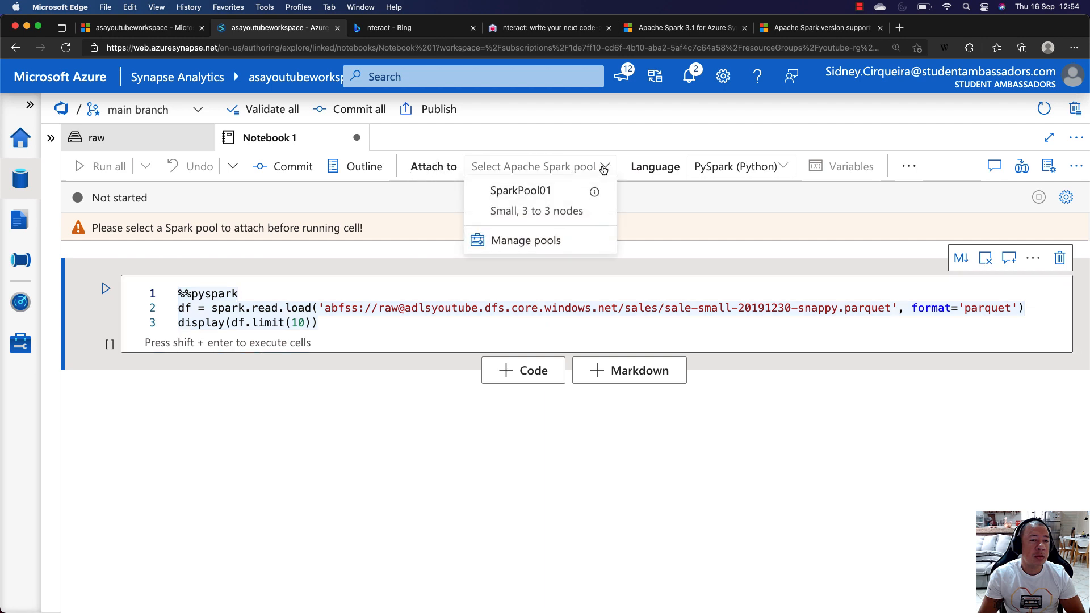
left_click(512, 196)
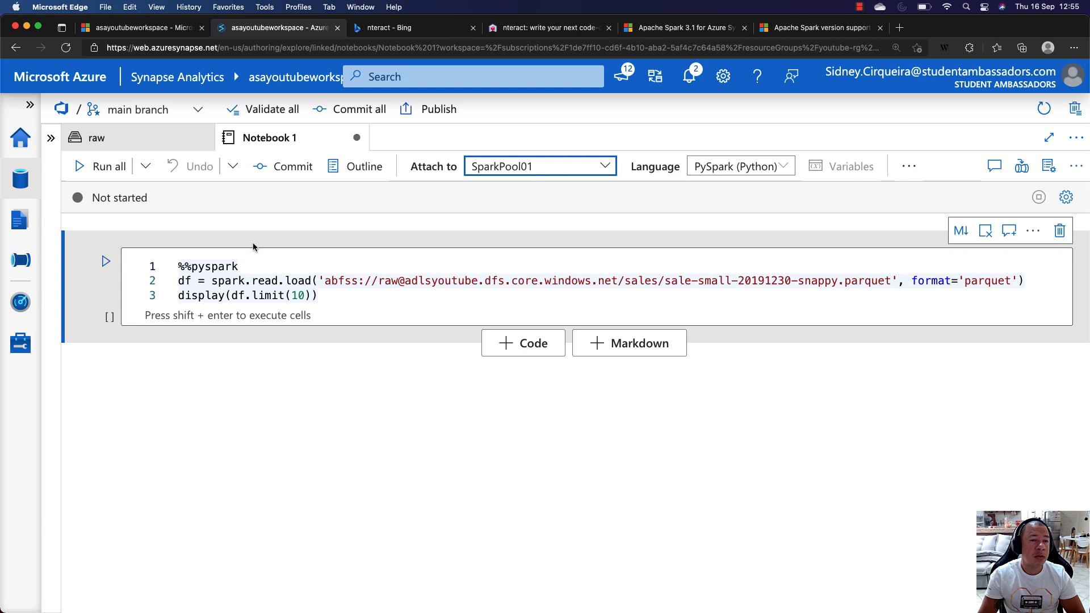
left_click(105, 261)
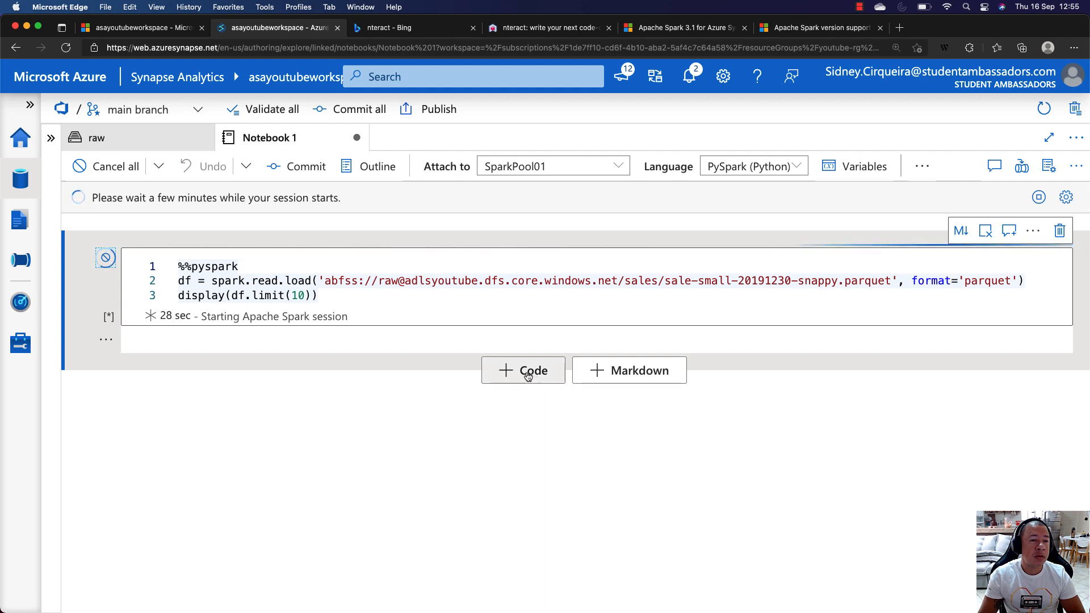
Add a markdown cell with the heading "## DEMO YOUTUBE" and move it above the PySpark load cell
left_click(627, 371)
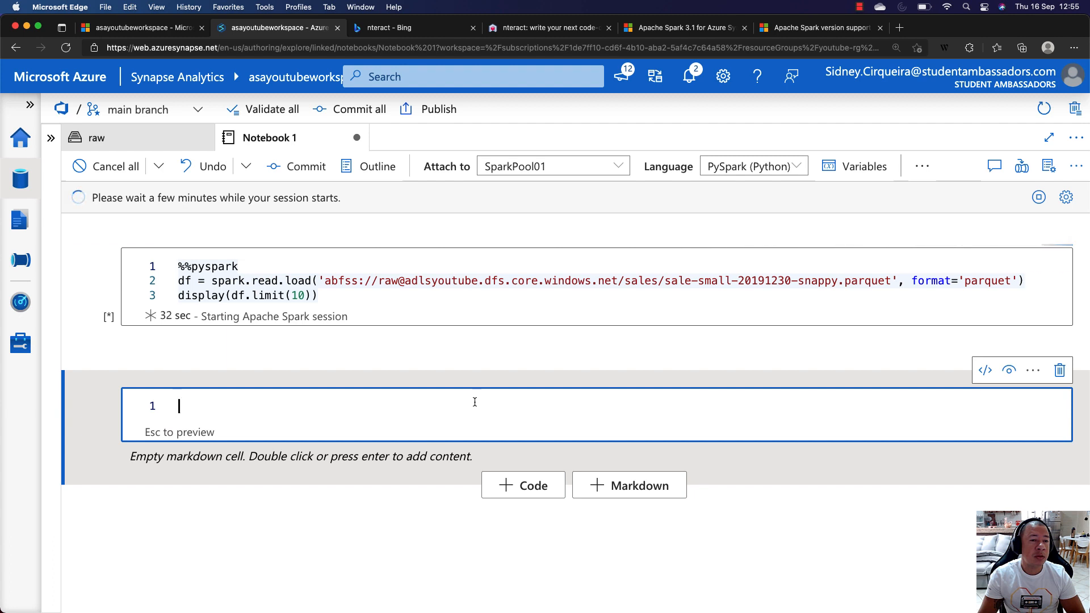
type("## ")
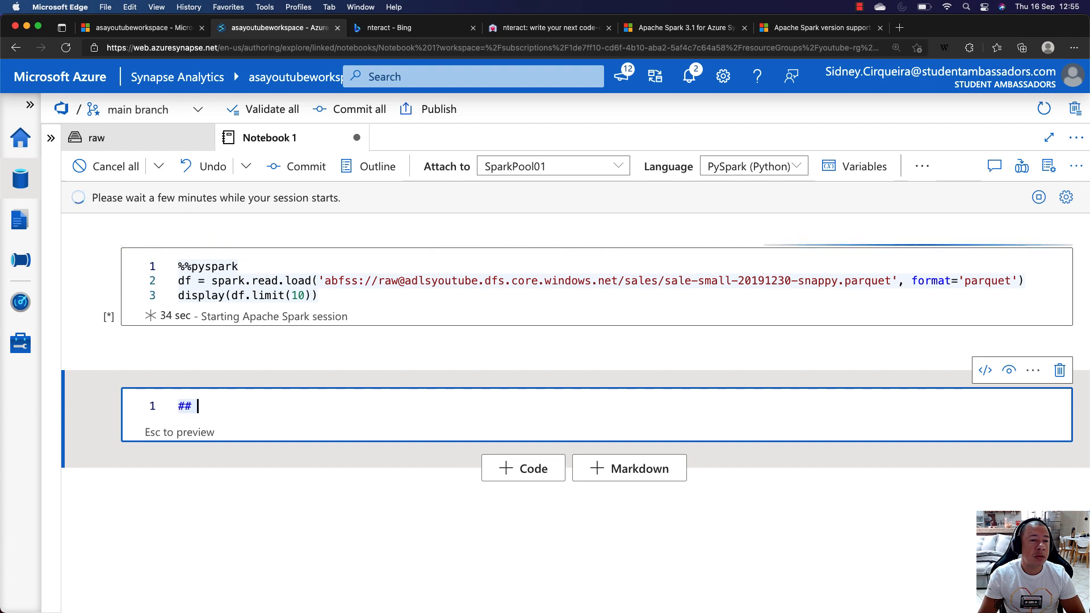
type("DEMO ")
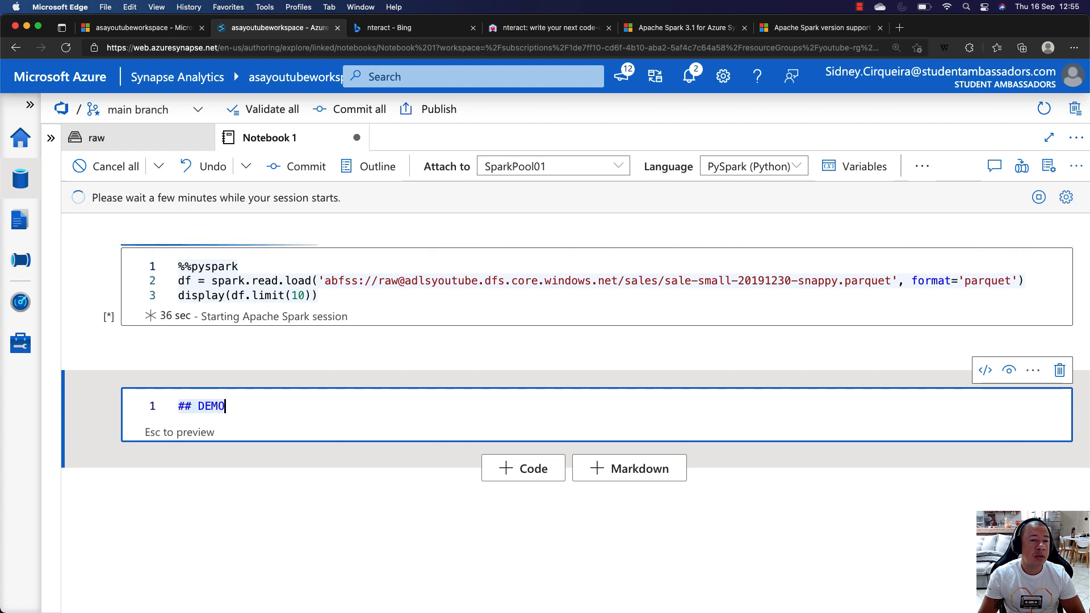
type("YOUTUBE")
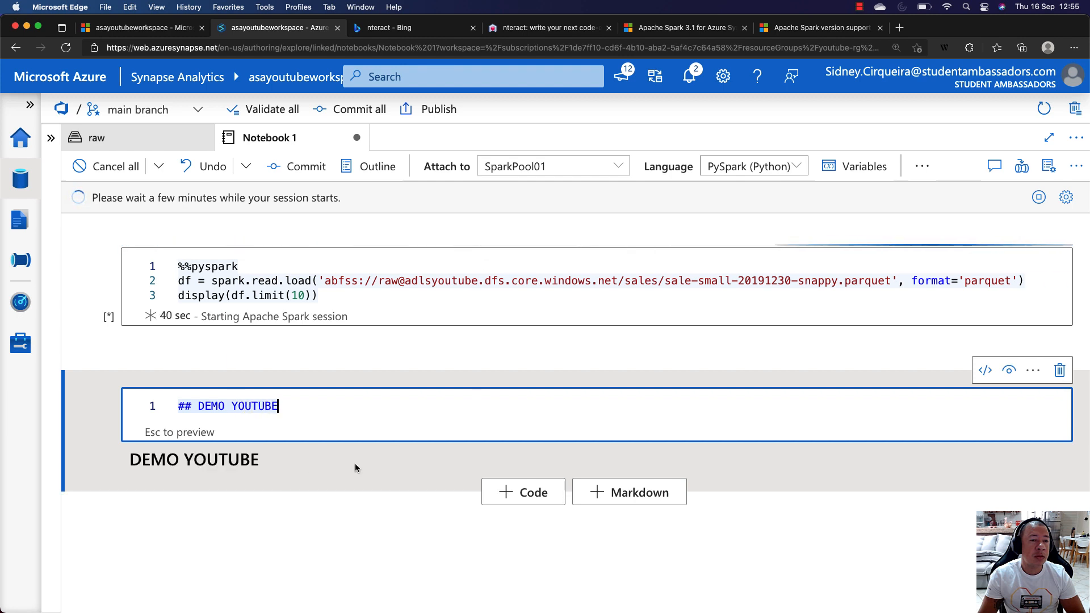
key("Escape")
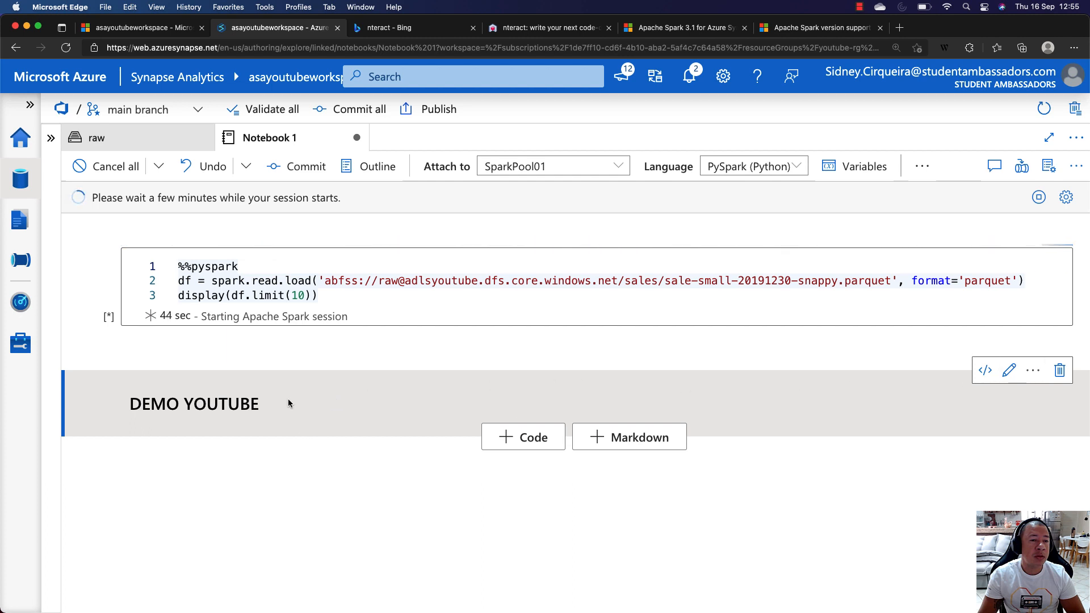
left_click(1033, 370)
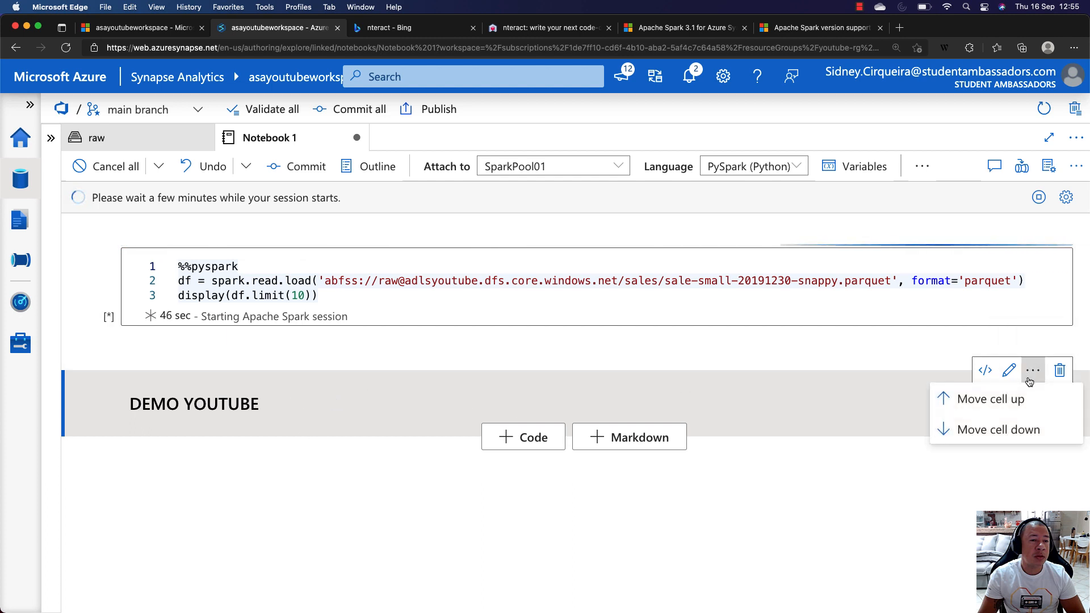
left_click(999, 401)
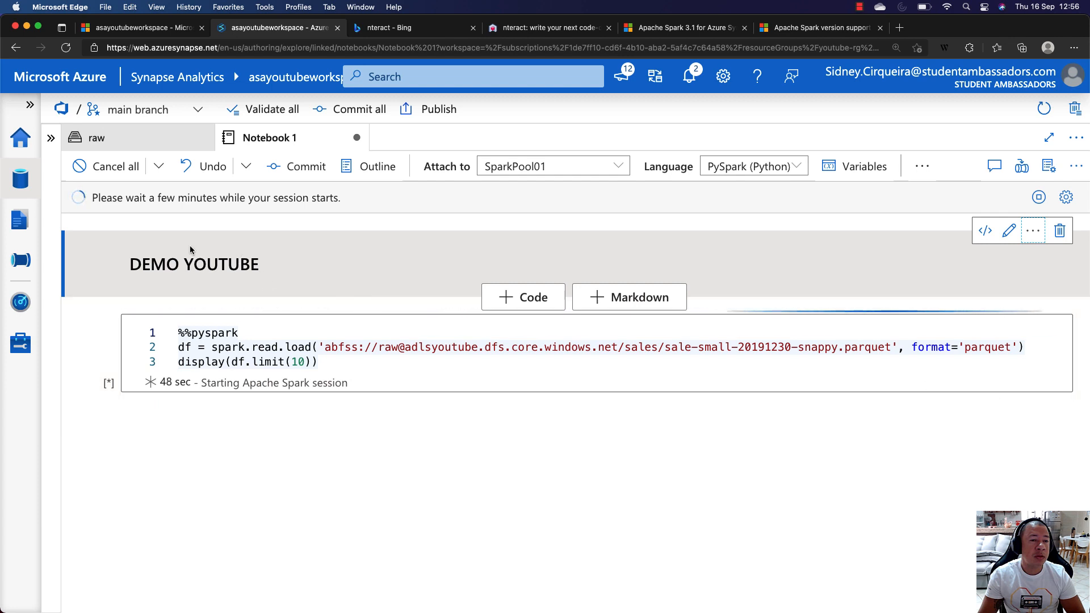
left_click(383, 363)
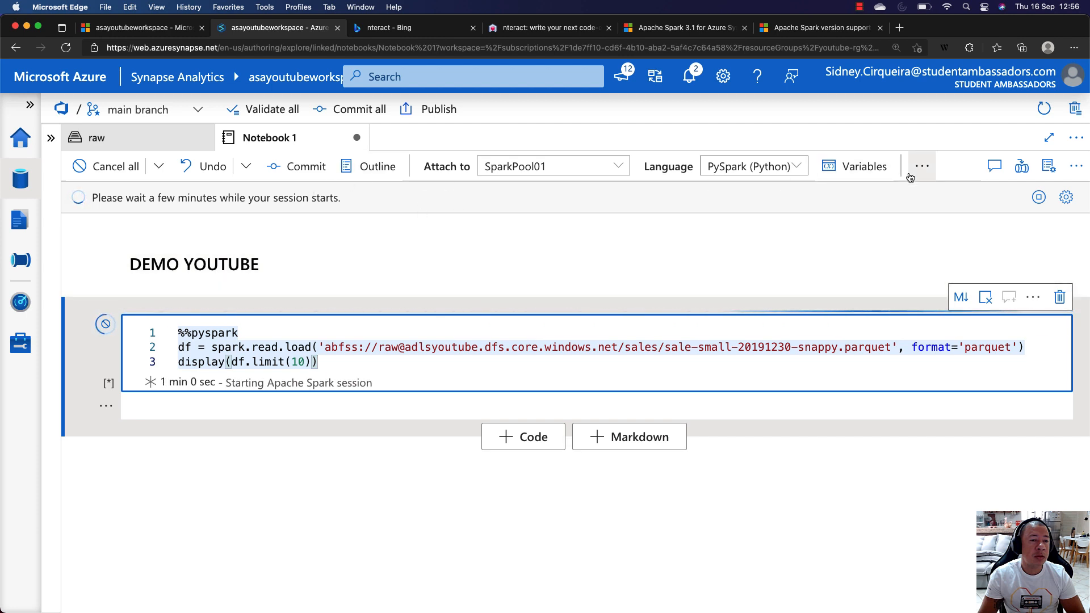
Rename the notebook as Lab0_Get_Started in its properties
left_click(1021, 168)
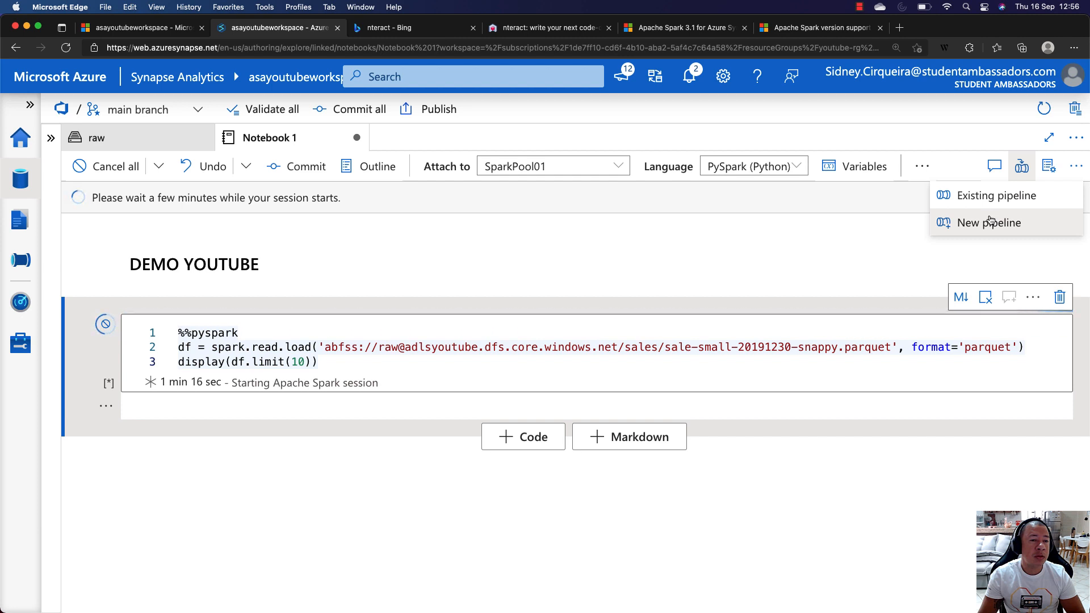
left_click(1049, 166)
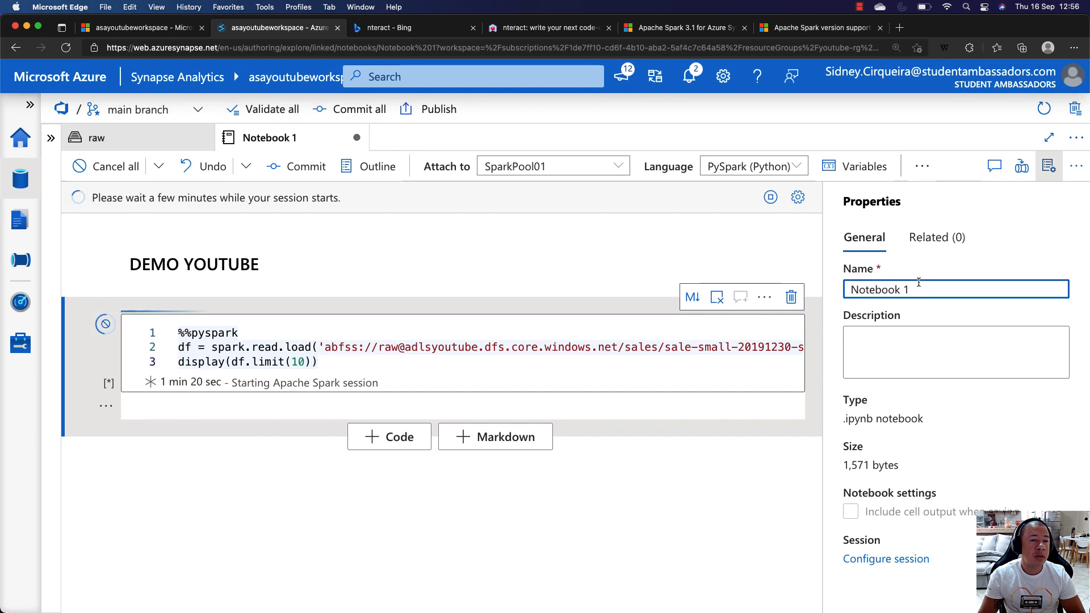
left_click_drag(915, 290, 825, 291)
key("BackSpace")
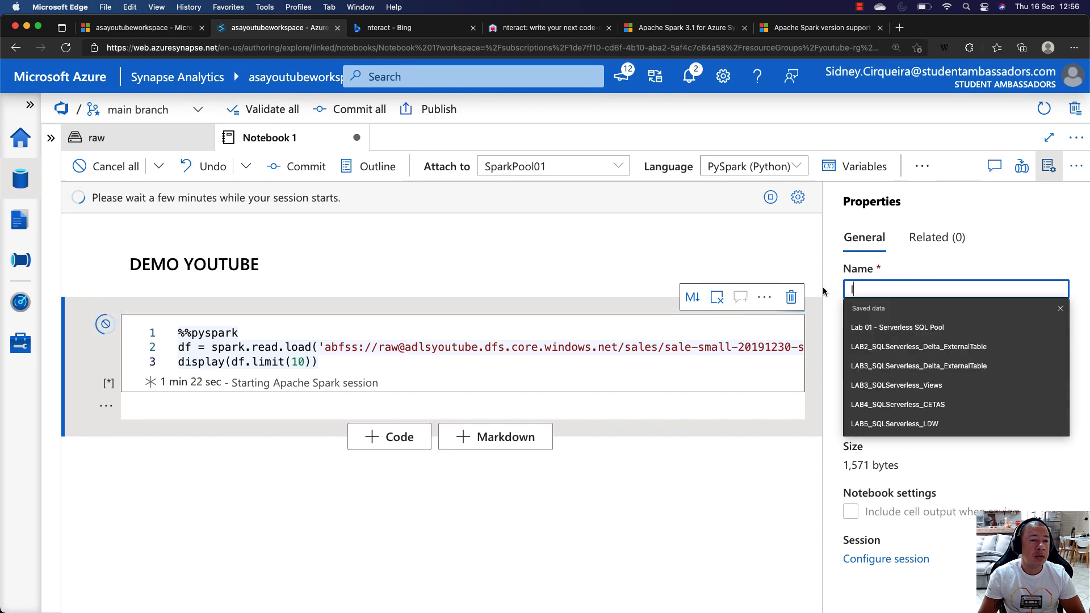
type("Lab")
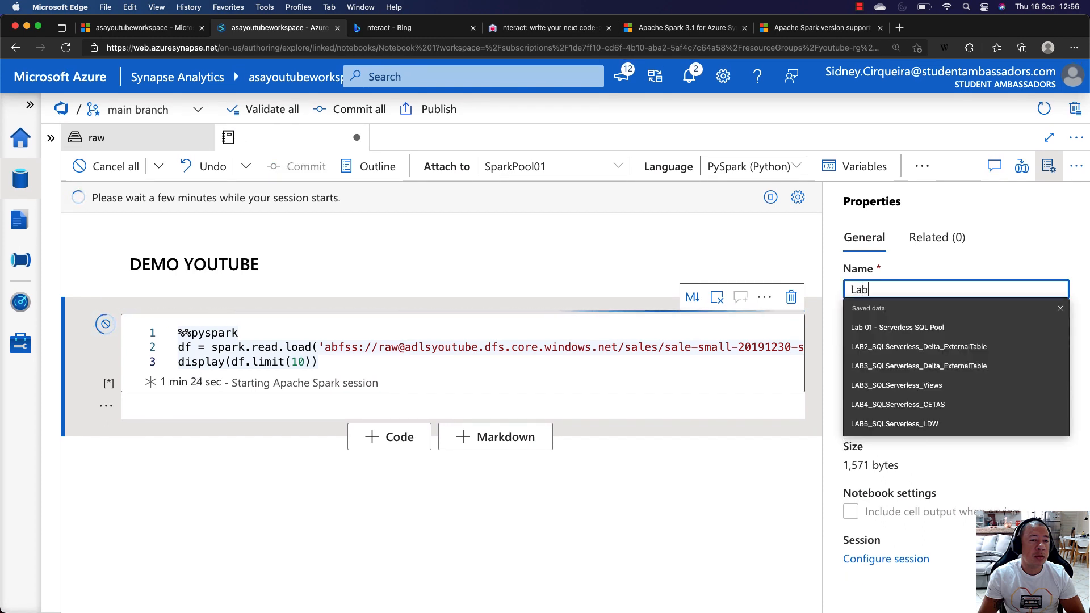
type("0")
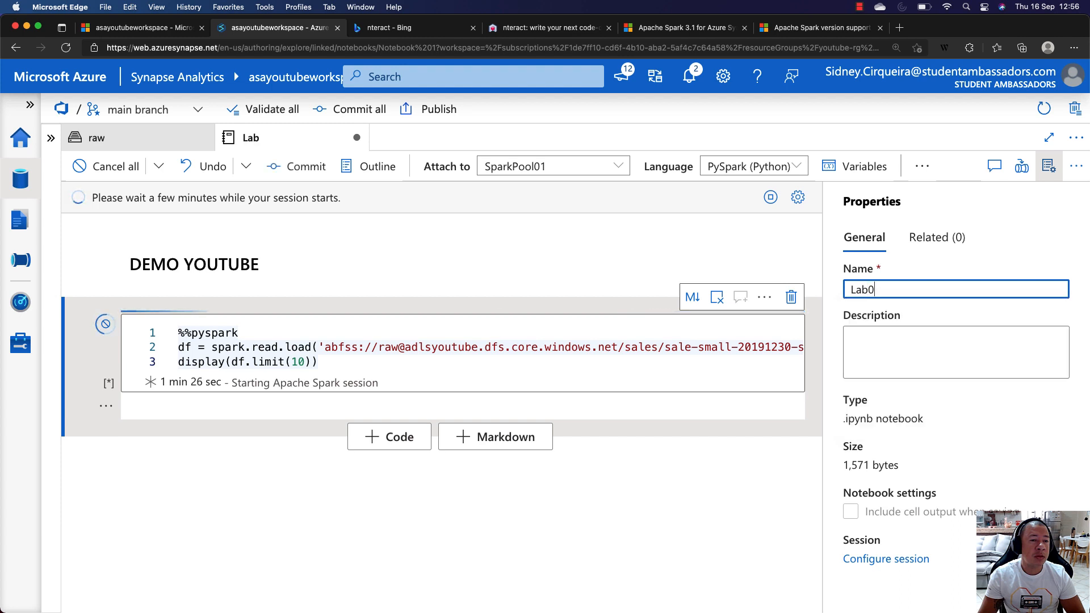
type("_Get")
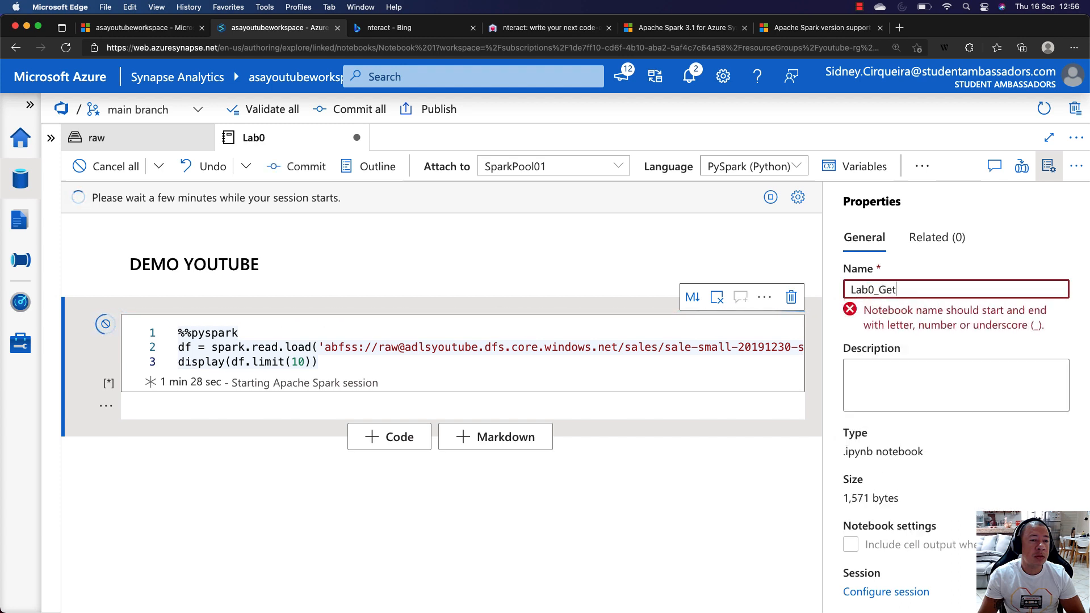
type("_Started")
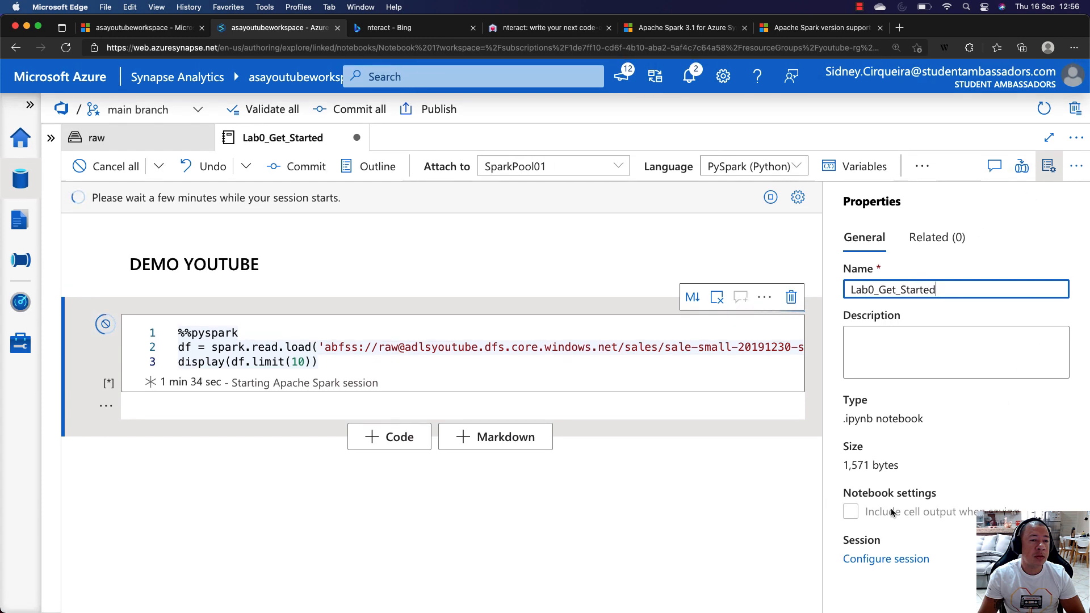
Review the notebook's Spark session configuration, including pool, executor and timeout settings, and leave it without applying changes
left_click(880, 561)
scroll(911, 250, "down", 4)
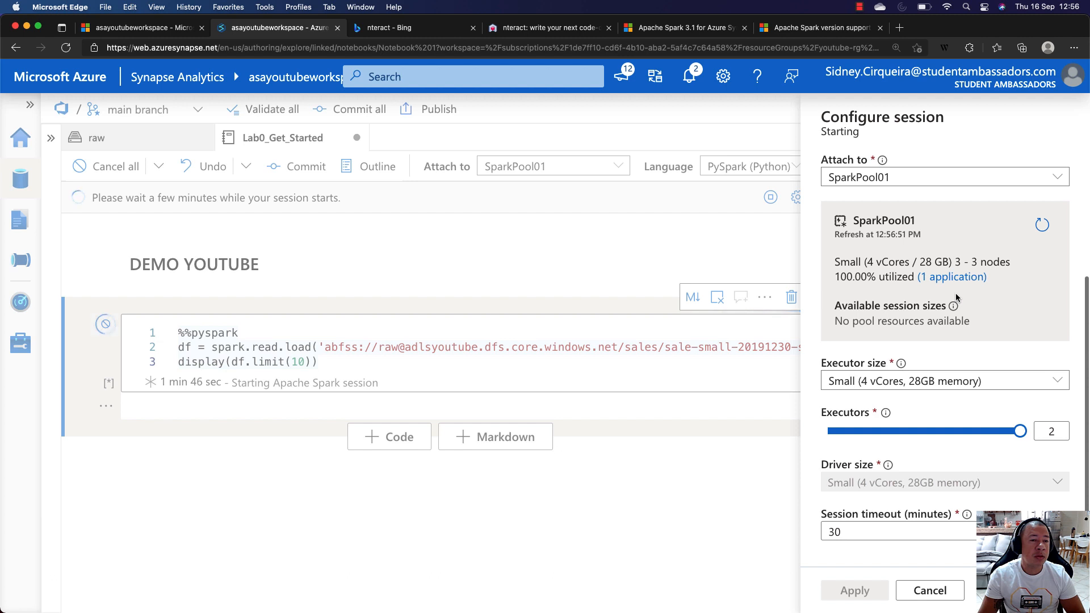
scroll(955, 293, "up", 5)
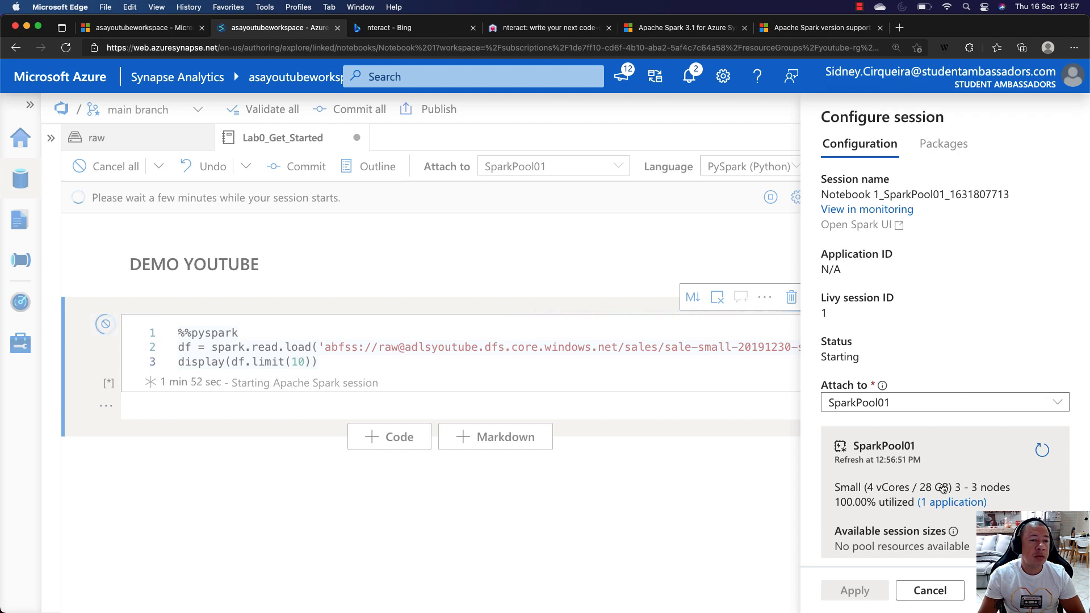
scroll(942, 488, "down", 2)
left_click(928, 591)
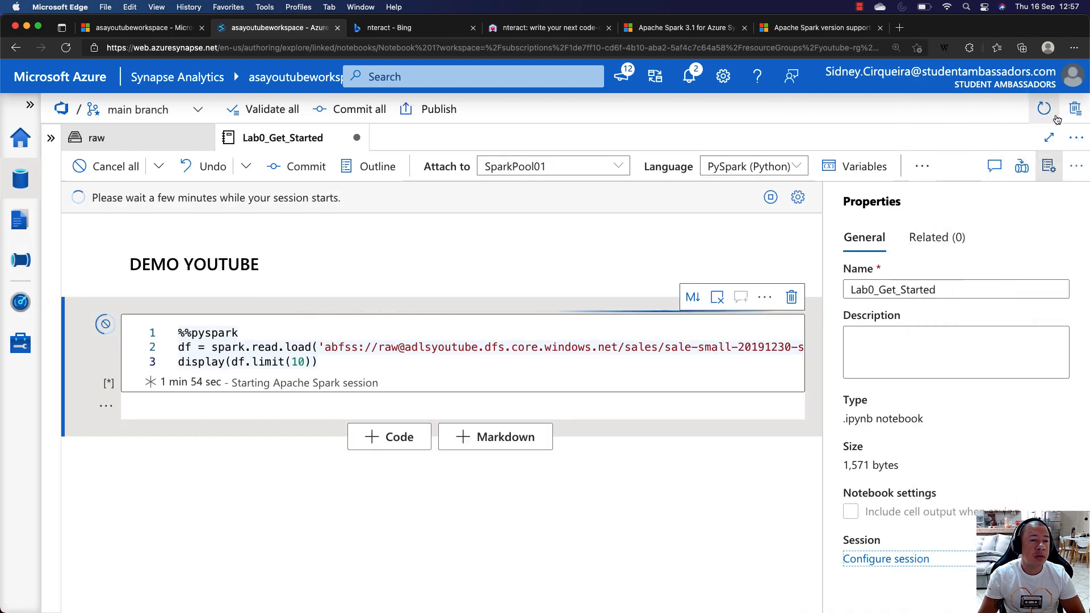
Check the notebook's additional actions and its entry among the Develop notebooks, and hide the resources and properties panes
left_click(1076, 166)
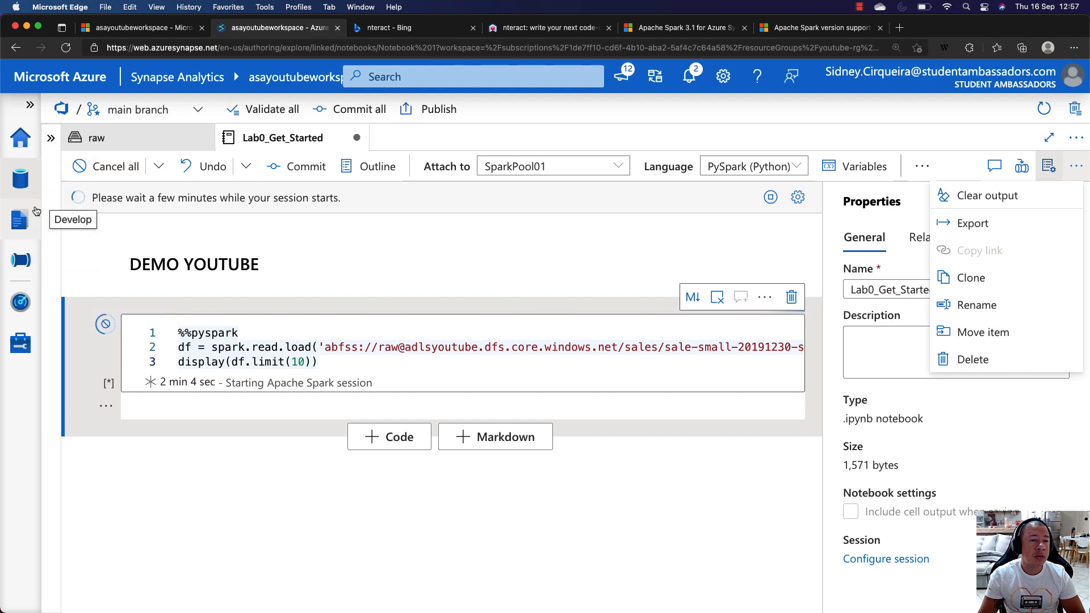
left_click(52, 146)
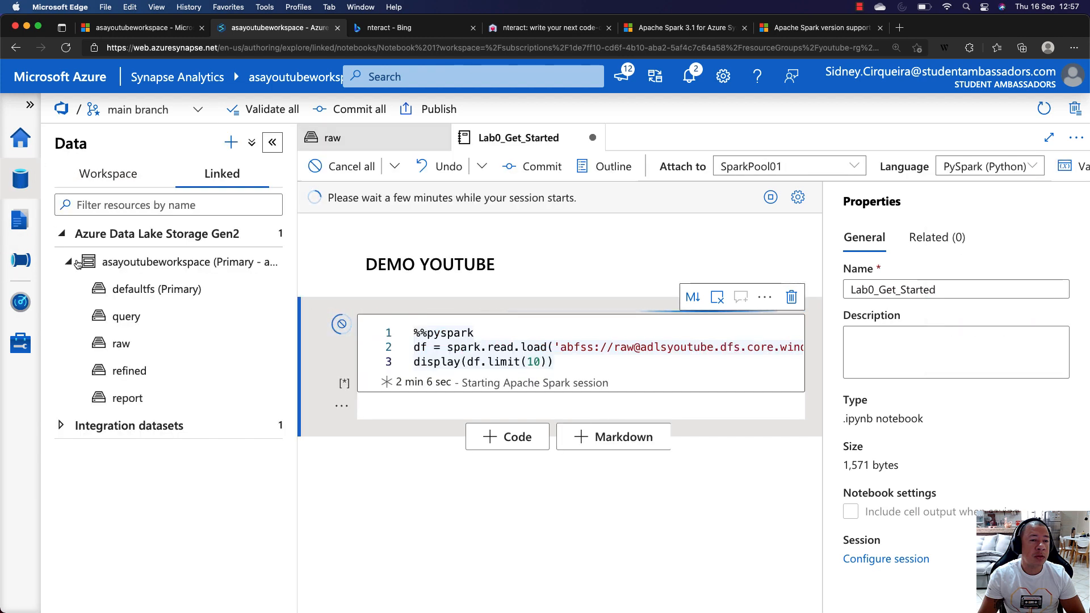
left_click(19, 221)
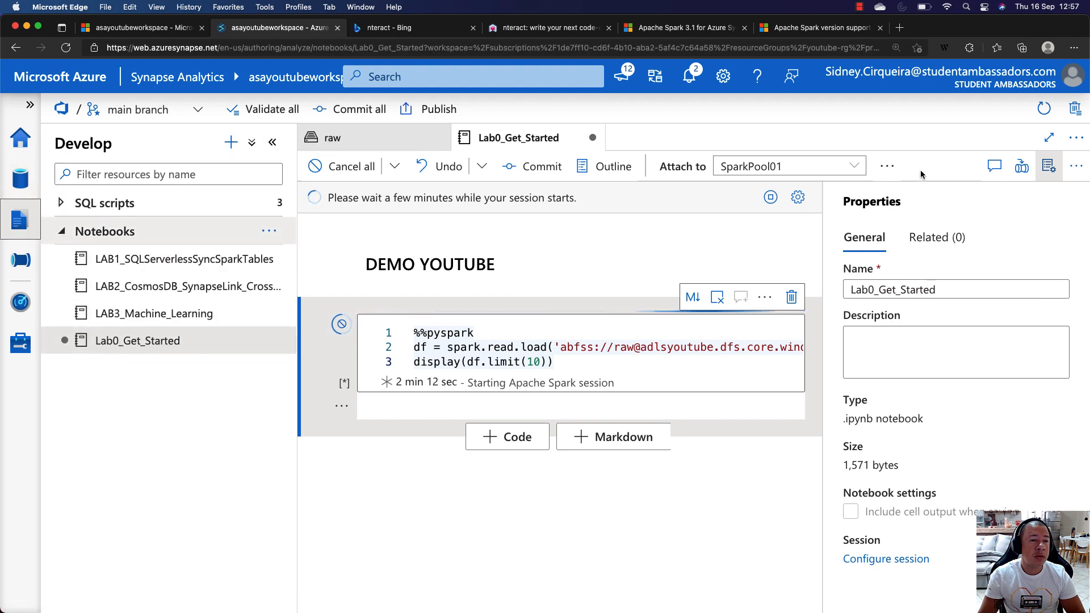
left_click(271, 146)
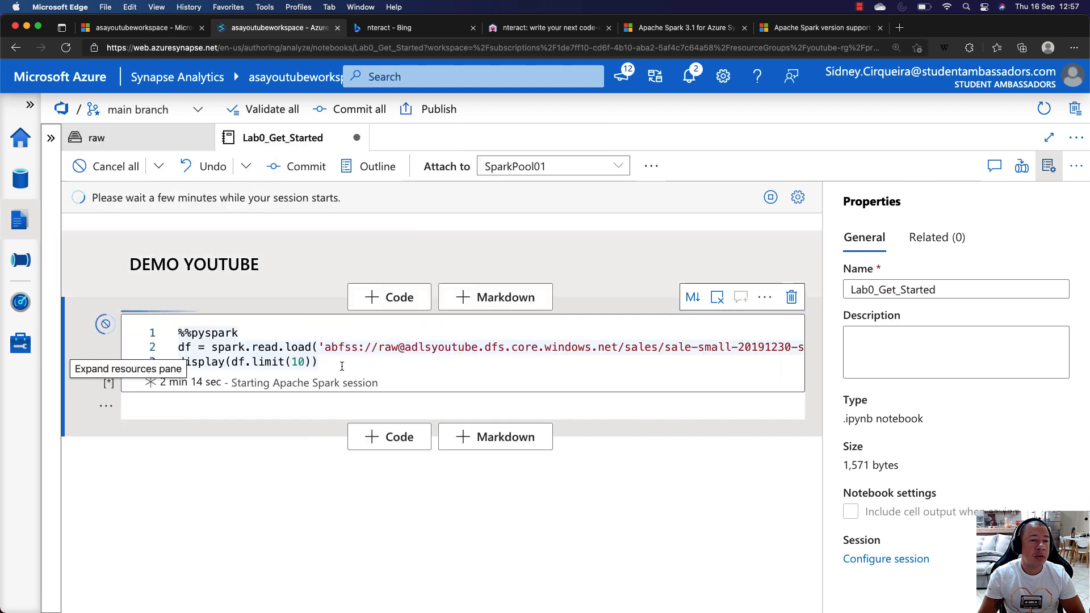
left_click(1049, 167)
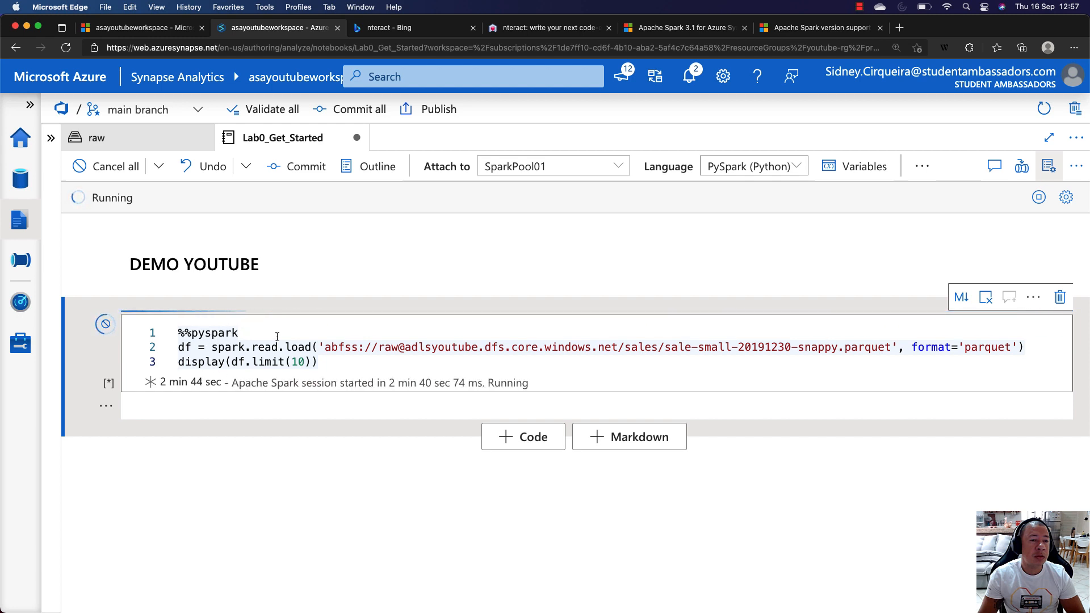
Examine the %%pyspark magic command and the limit call in the running load cell
double_click(250, 336)
key("shift+Home")
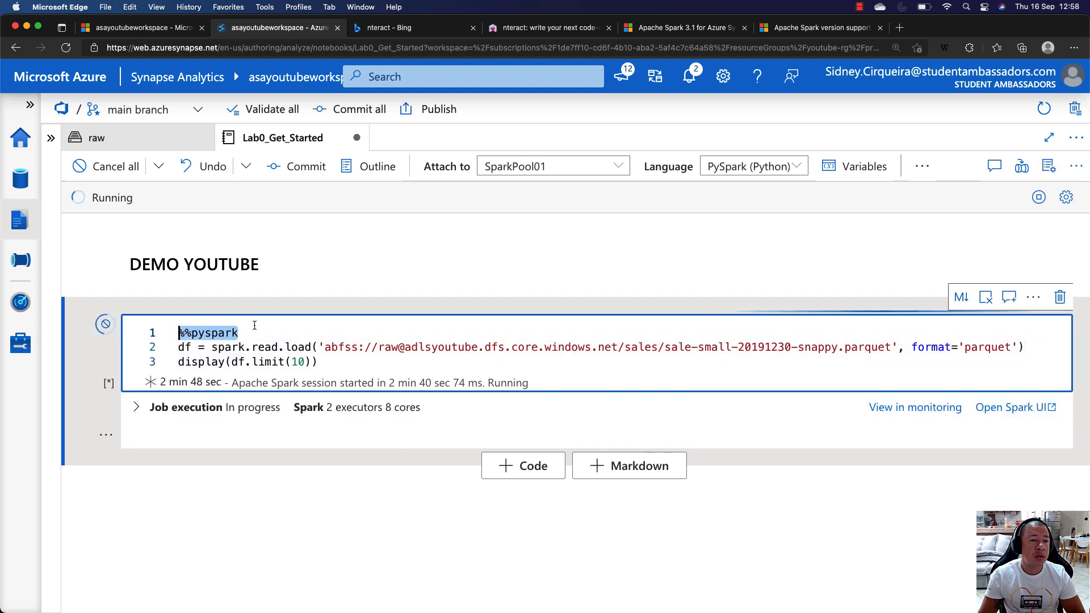
scroll(254, 326, "down", 2)
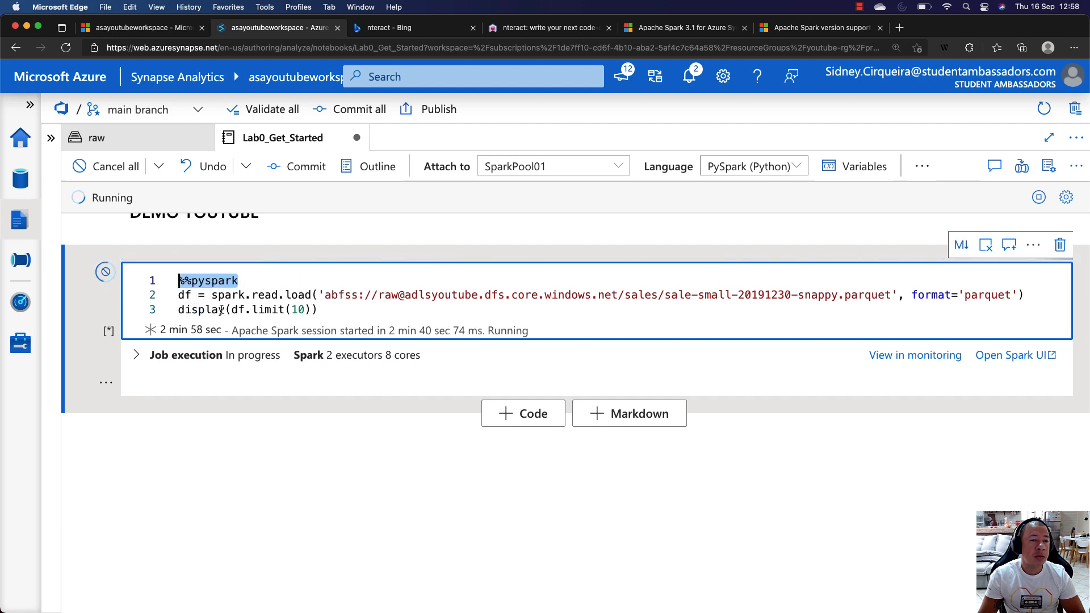
left_click_drag(251, 310, 287, 310)
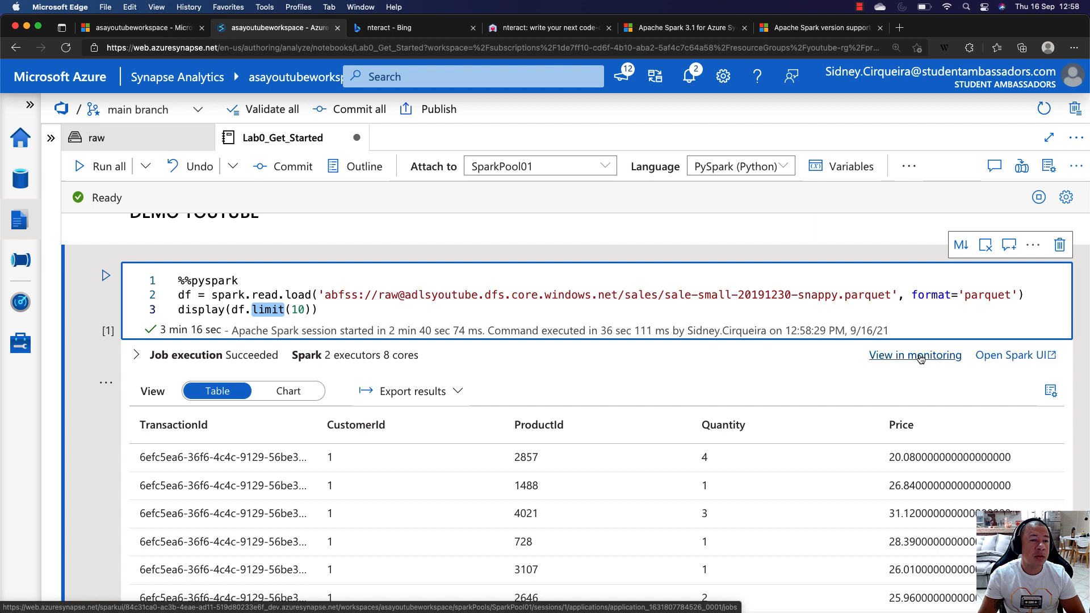
Examine the load cell's output table across all its columns, from TransactionId to StoreId
scroll(697, 335, "down", 3)
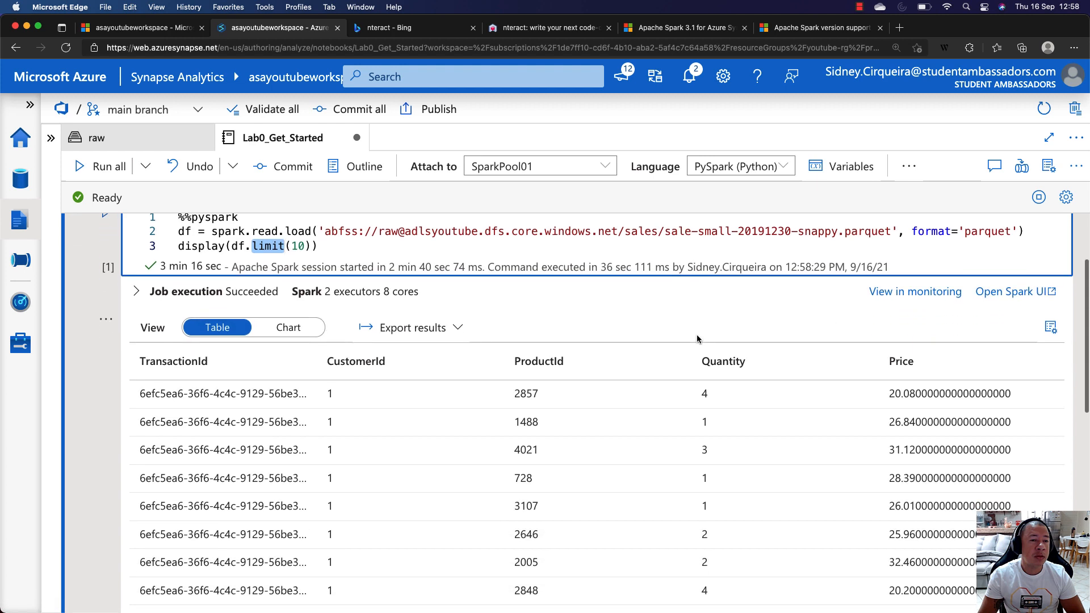
scroll(574, 329, "up", 3)
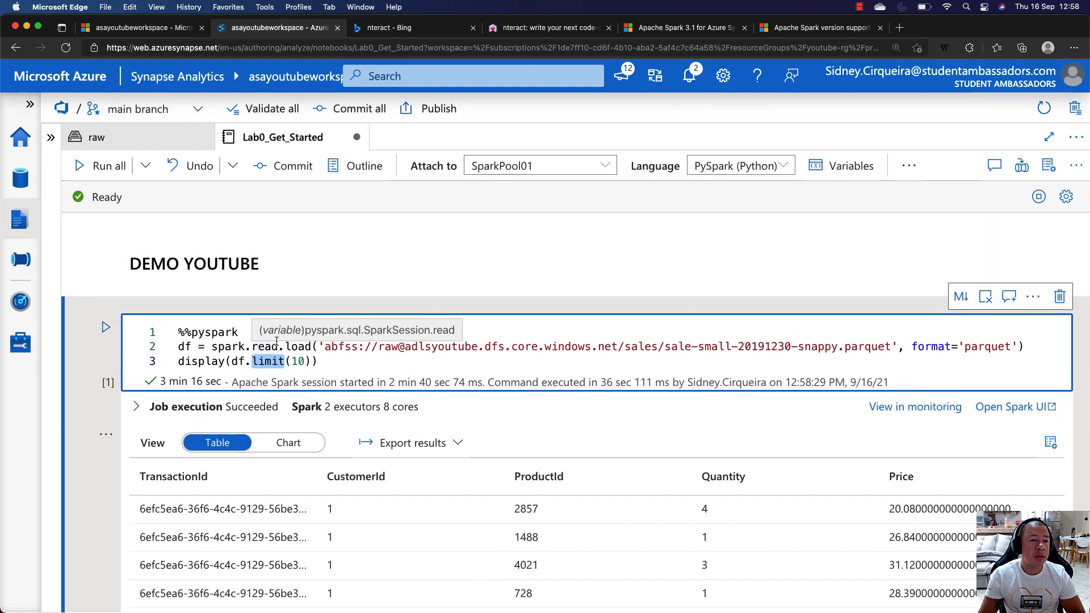
scroll(309, 313, "down", 4)
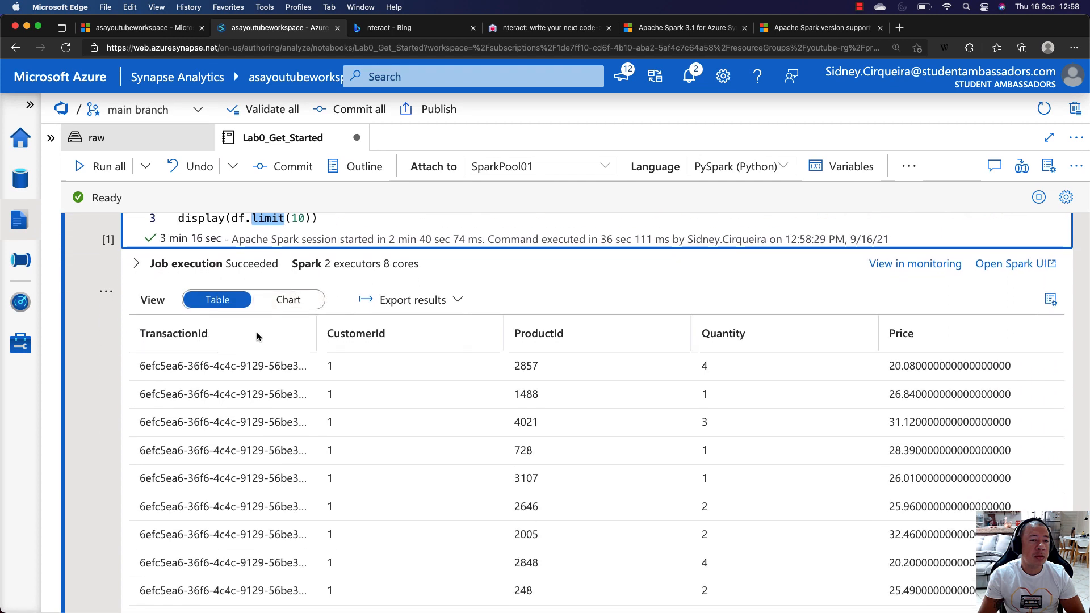
scroll(543, 425, "right", 10)
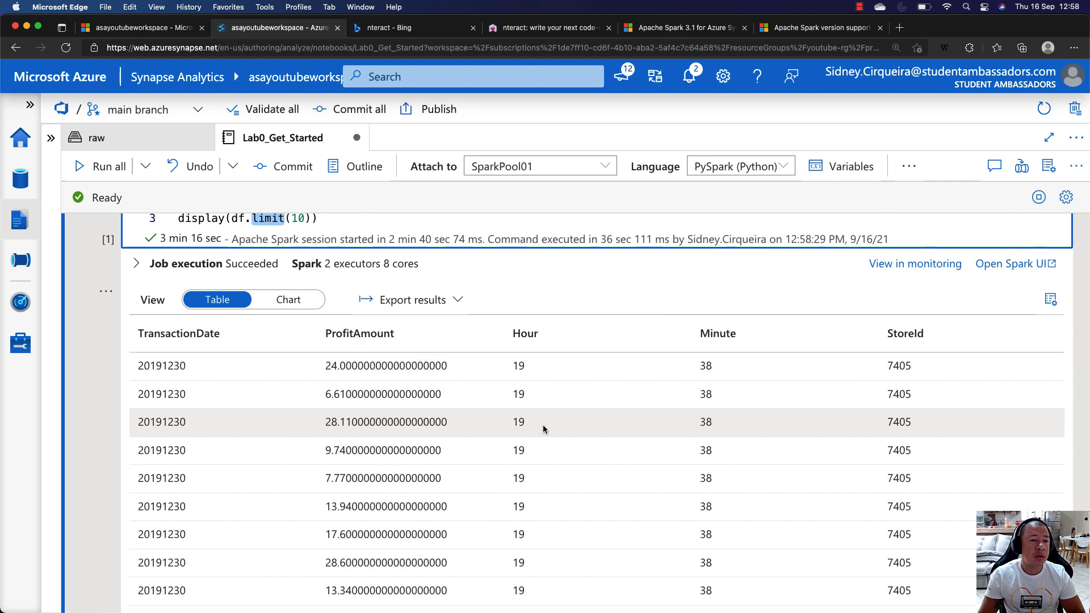
scroll(543, 425, "left", 6)
View the cell output as a chart, look at its chart options, and return to the table view with the options closed
left_click(288, 299)
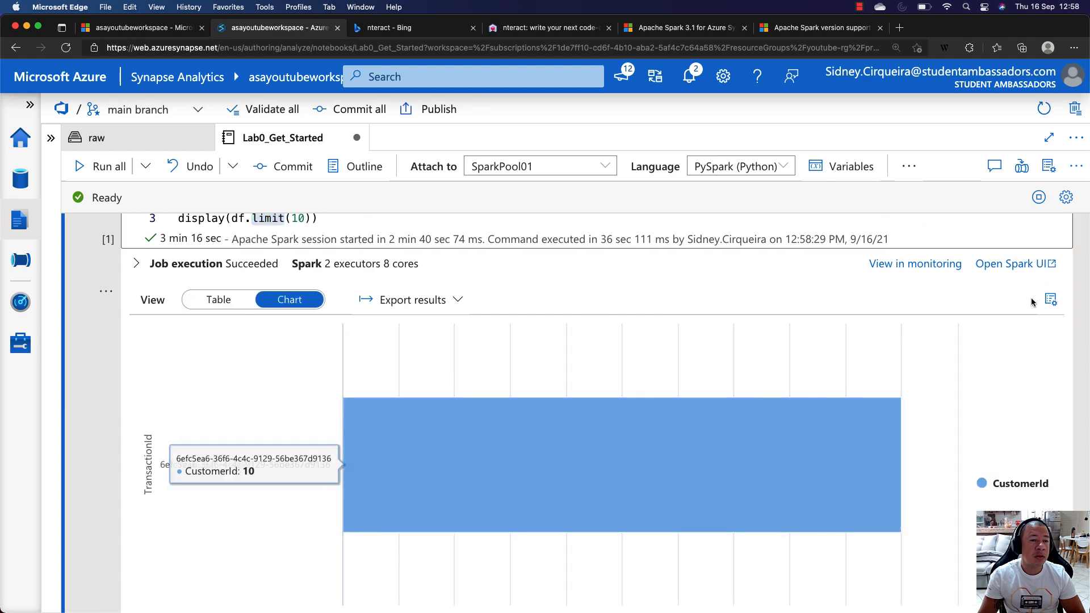
left_click(1051, 299)
left_click(932, 359)
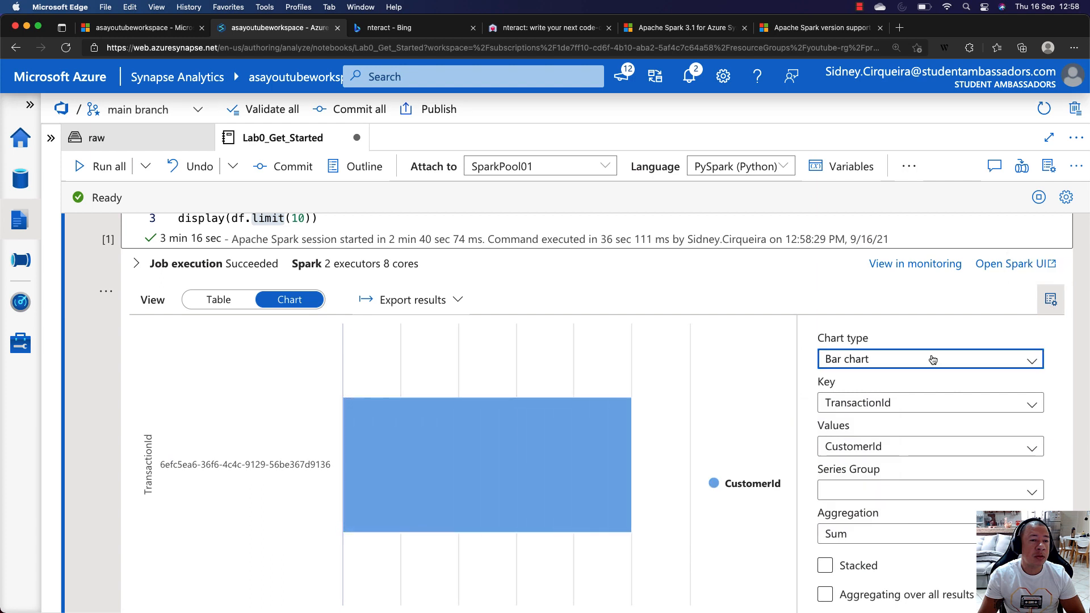
left_click(824, 306)
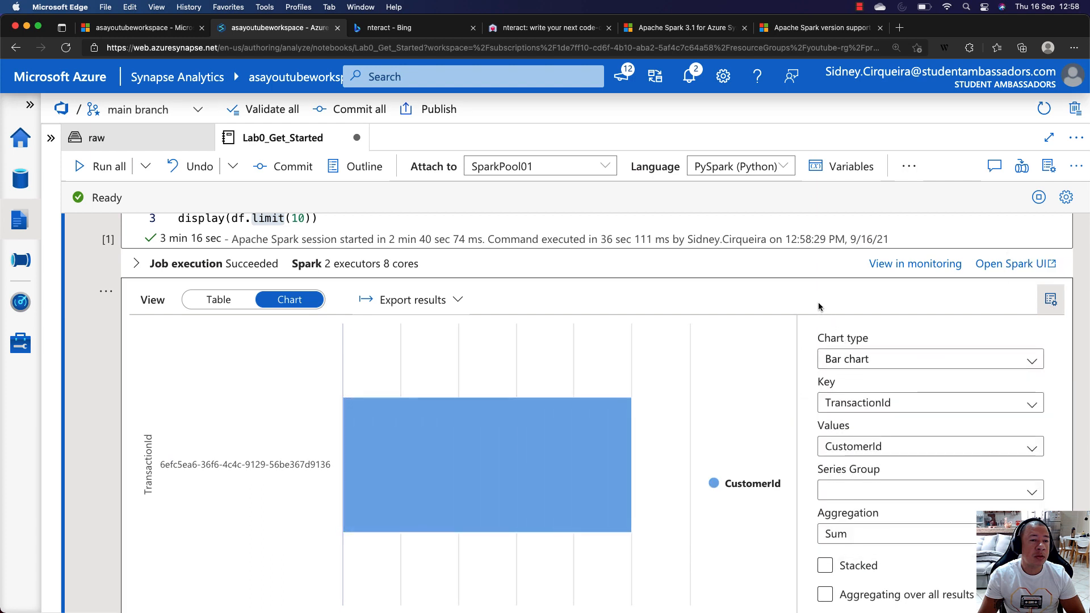
left_click(232, 296)
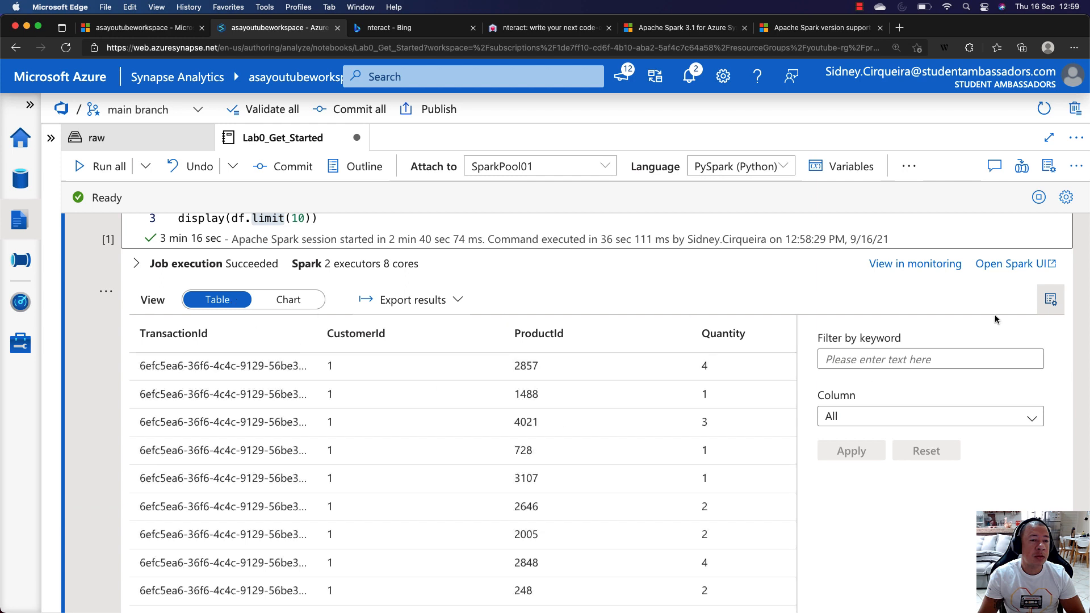
left_click(1049, 300)
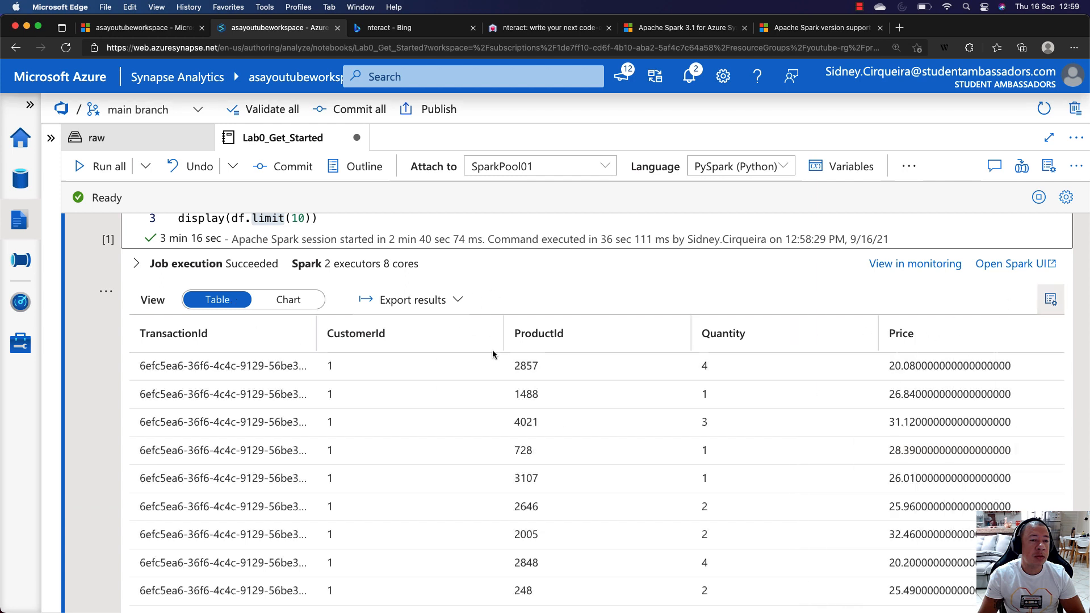
Add a code cell below the load cell's output containing df.count() and run it
scroll(492, 354, "down", 6)
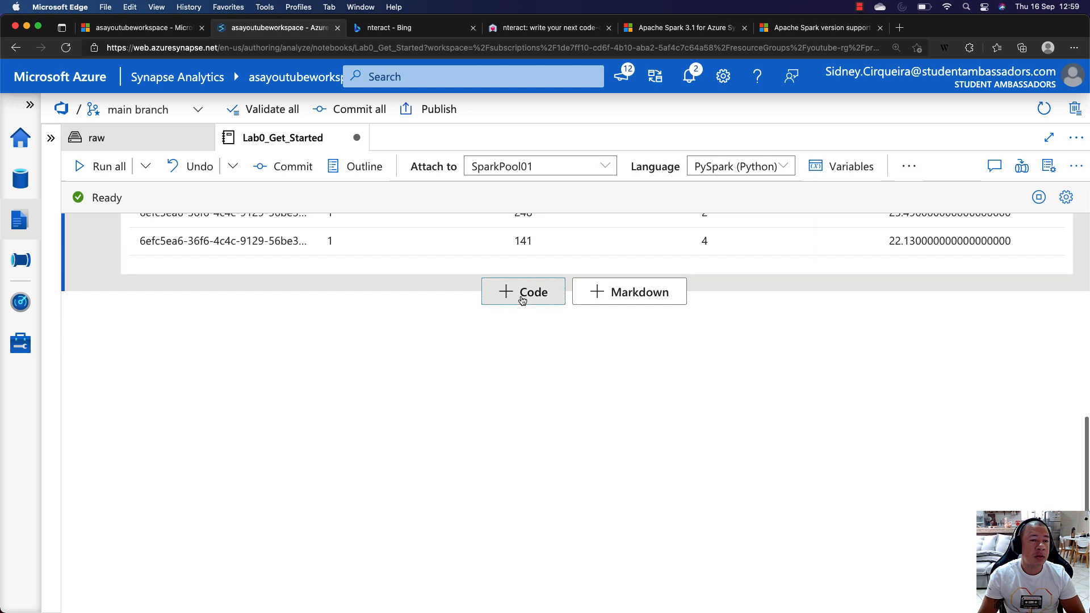
left_click(523, 292)
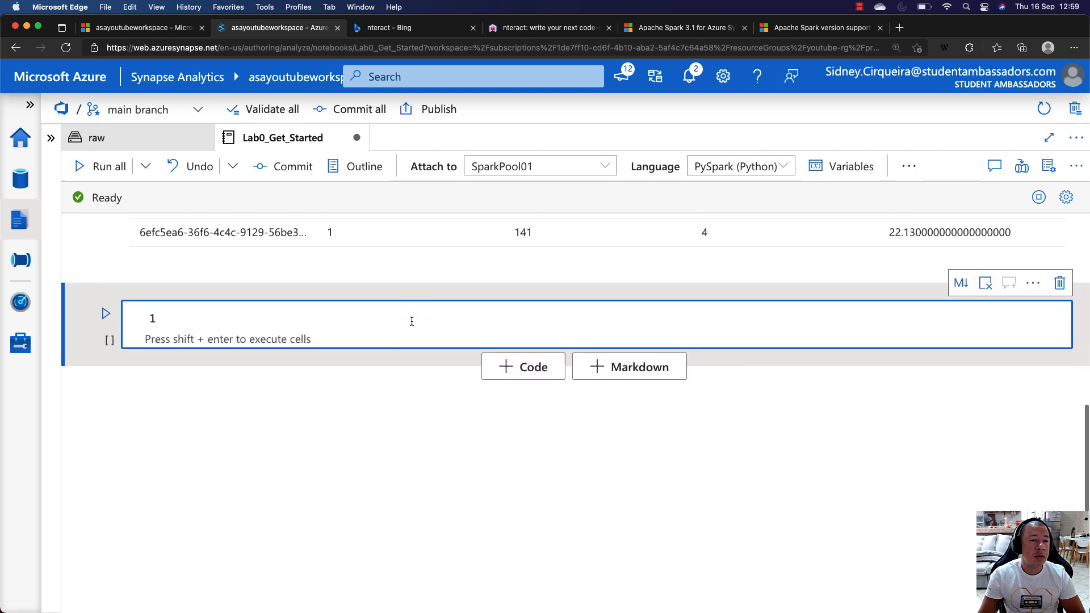
type("df.count")
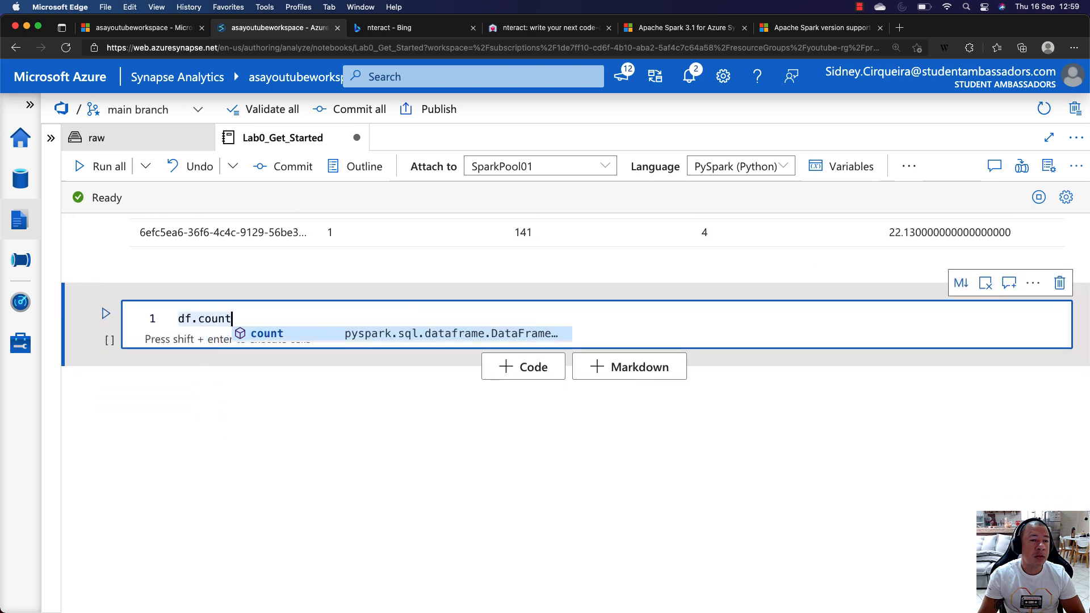
type("(")
key("shift+Return")
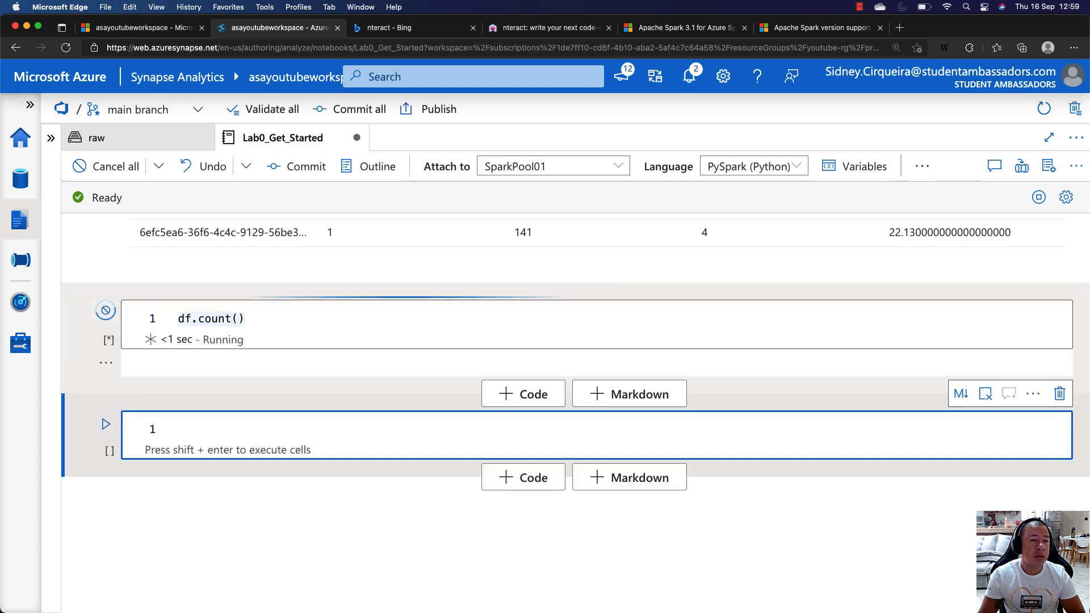
Examine the df.count() cell's execution time and result, and compare them with the load cell's code and output table
scroll(398, 233, "up", 1)
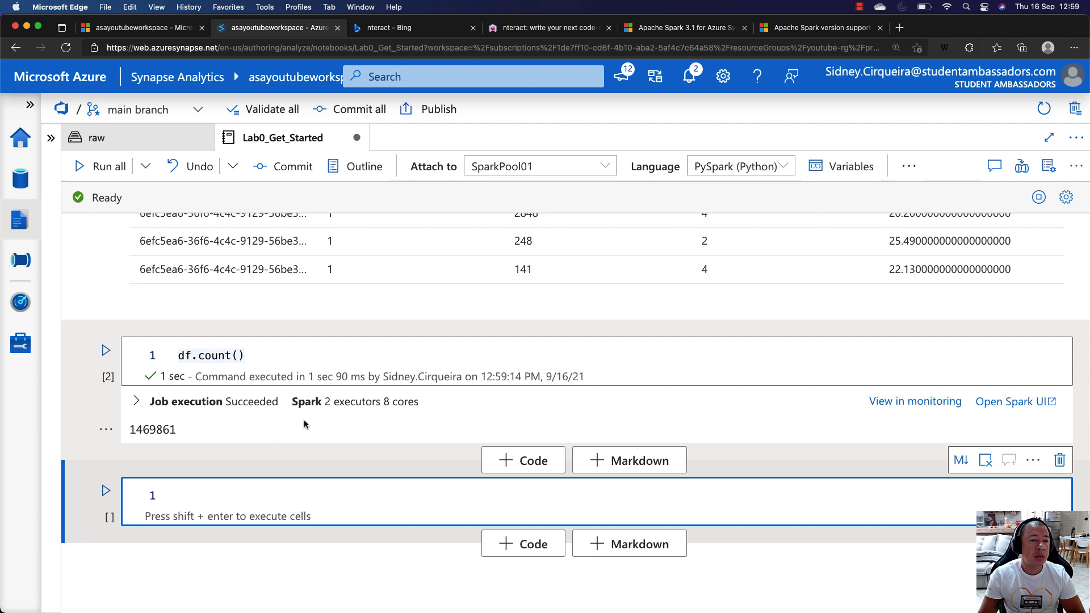
double_click(164, 376)
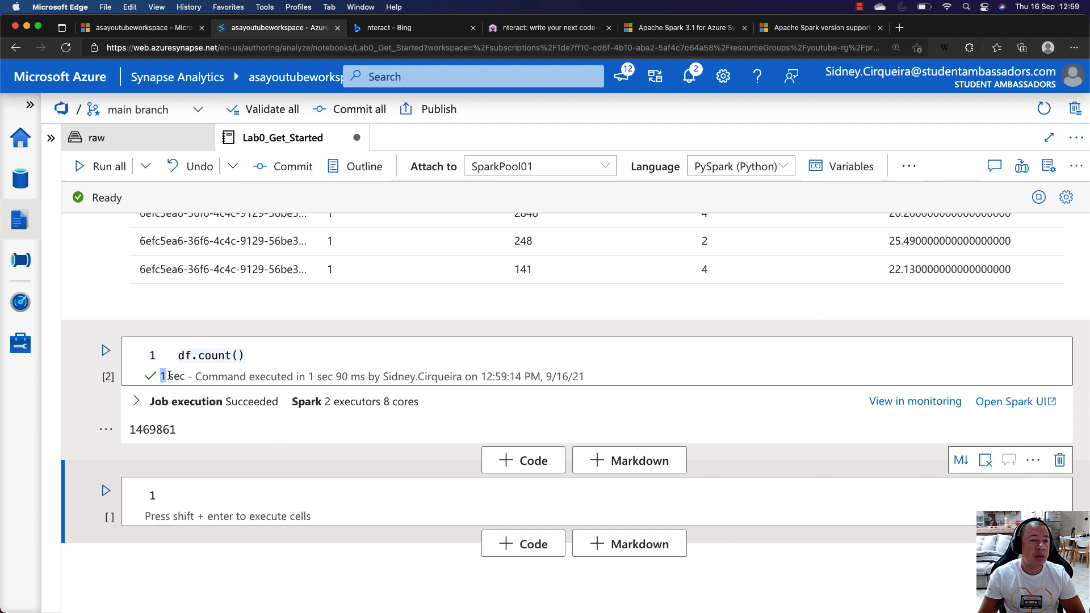
left_click_drag(186, 377, 186, 377)
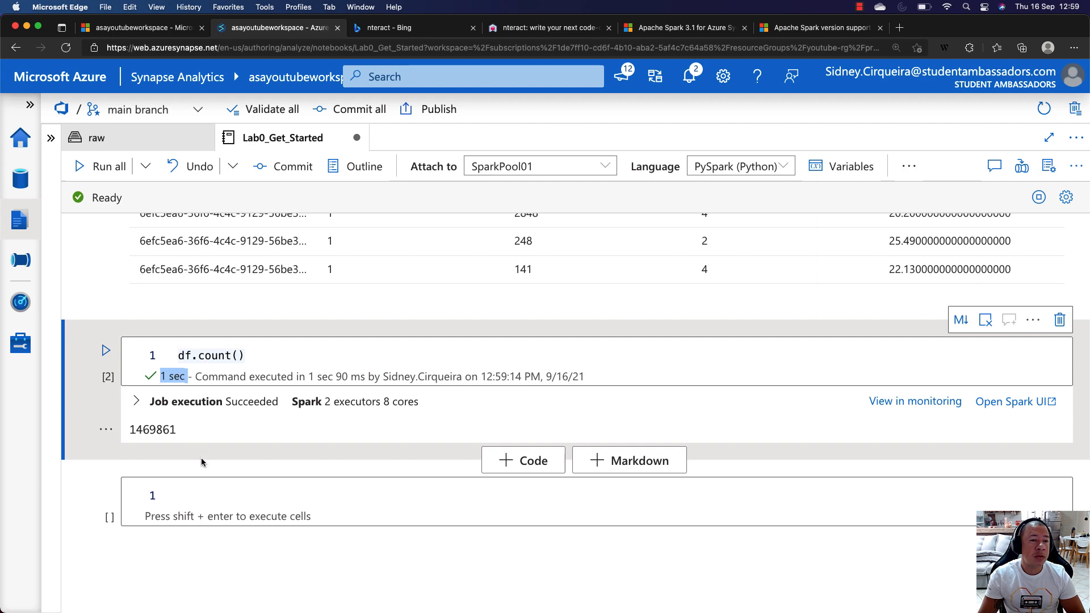
left_click(200, 489)
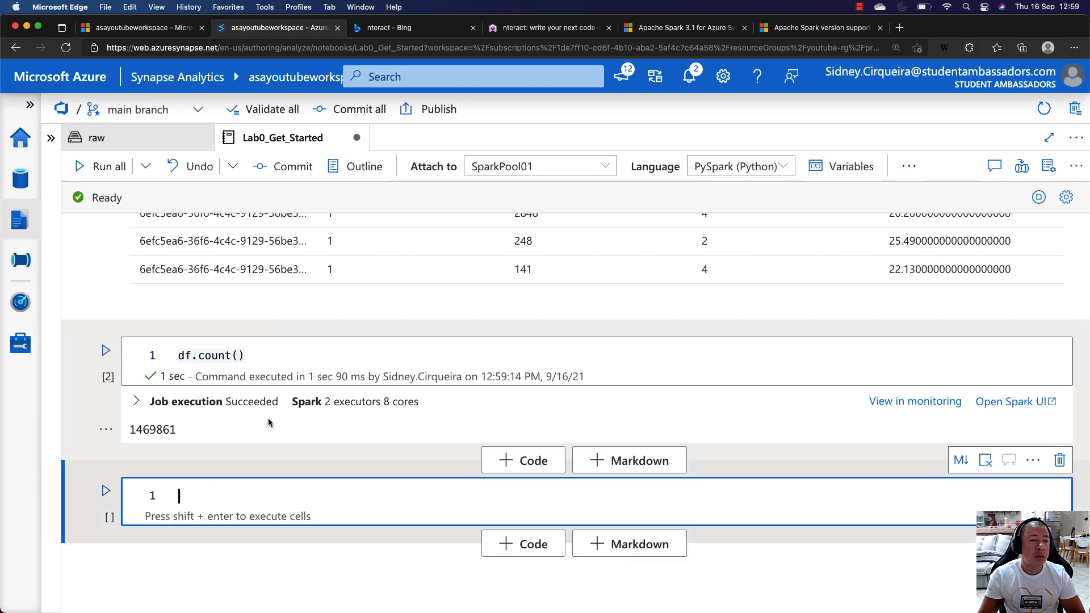
scroll(268, 417, "up", 2)
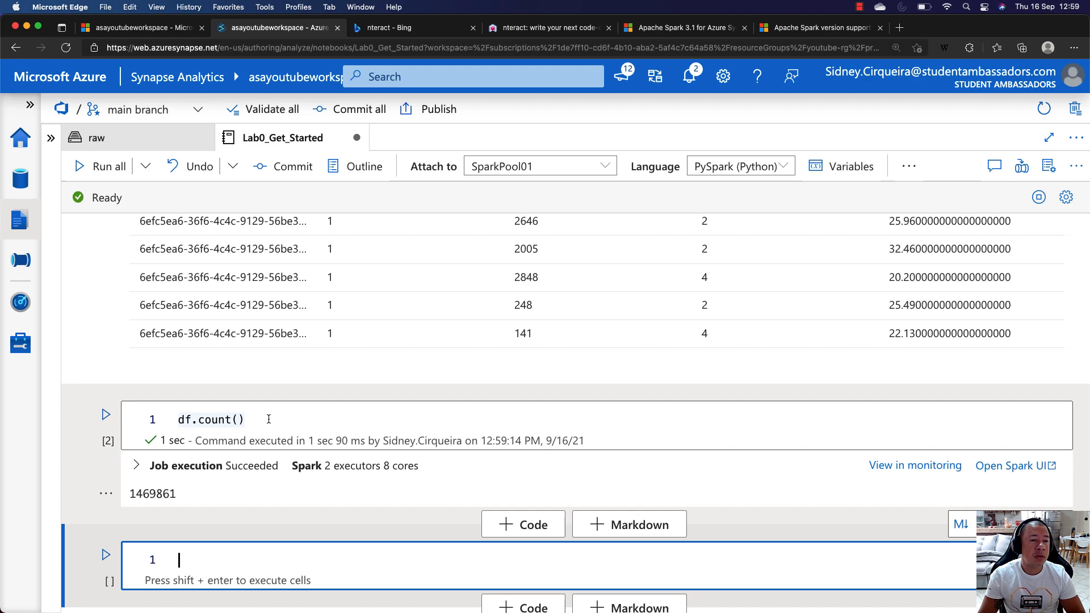
scroll(268, 419, "up", 3)
scroll(268, 419, "up", 5)
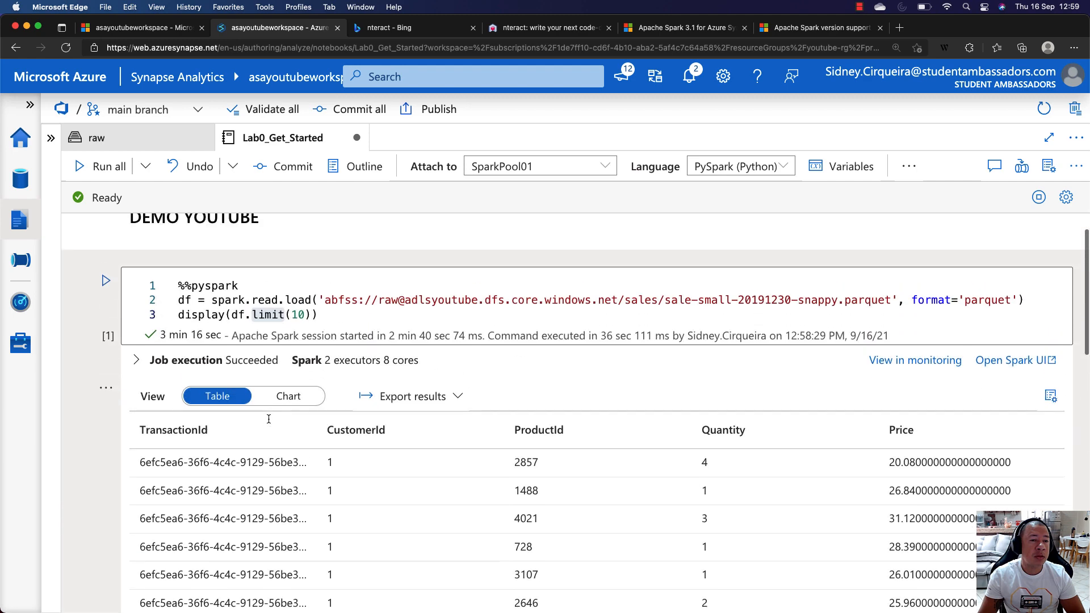
scroll(271, 351, "down", 10)
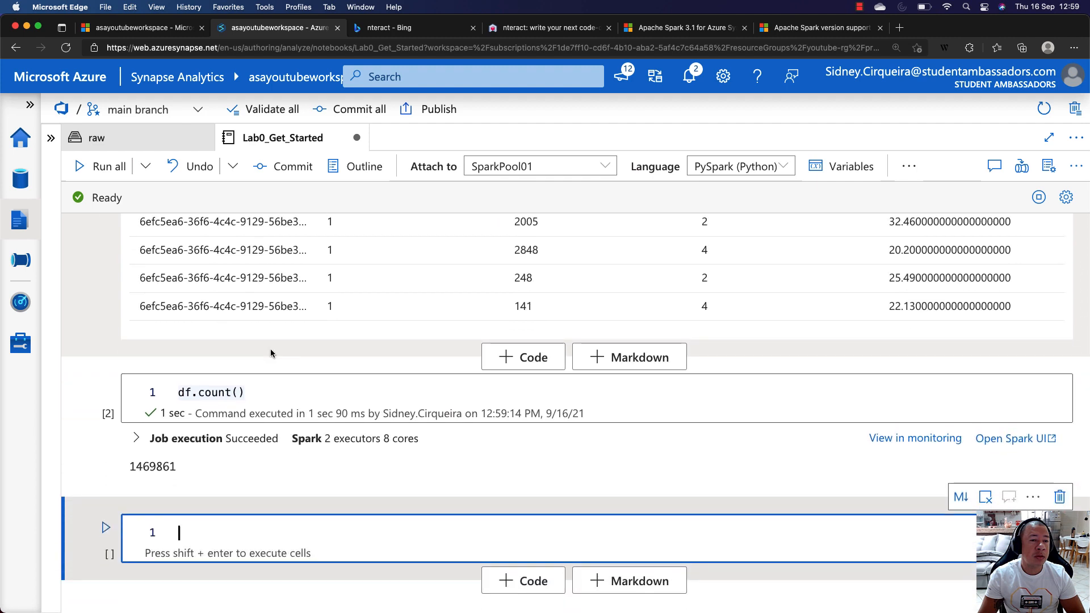
scroll(270, 350, "up", 8)
scroll(271, 348, "up", 2)
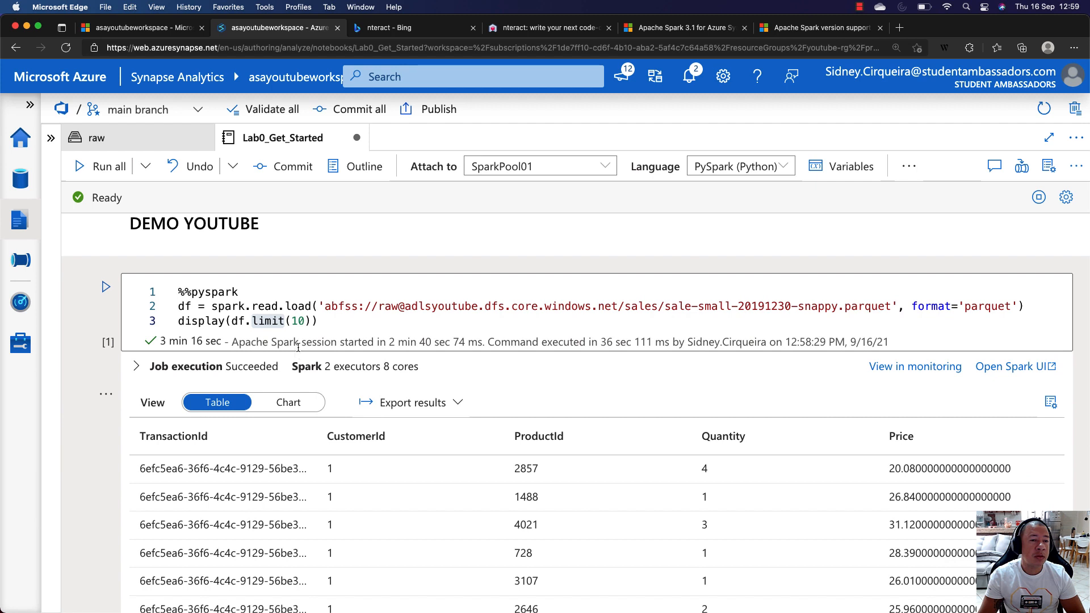
scroll(297, 346, "down", 9)
scroll(293, 346, "up", 9)
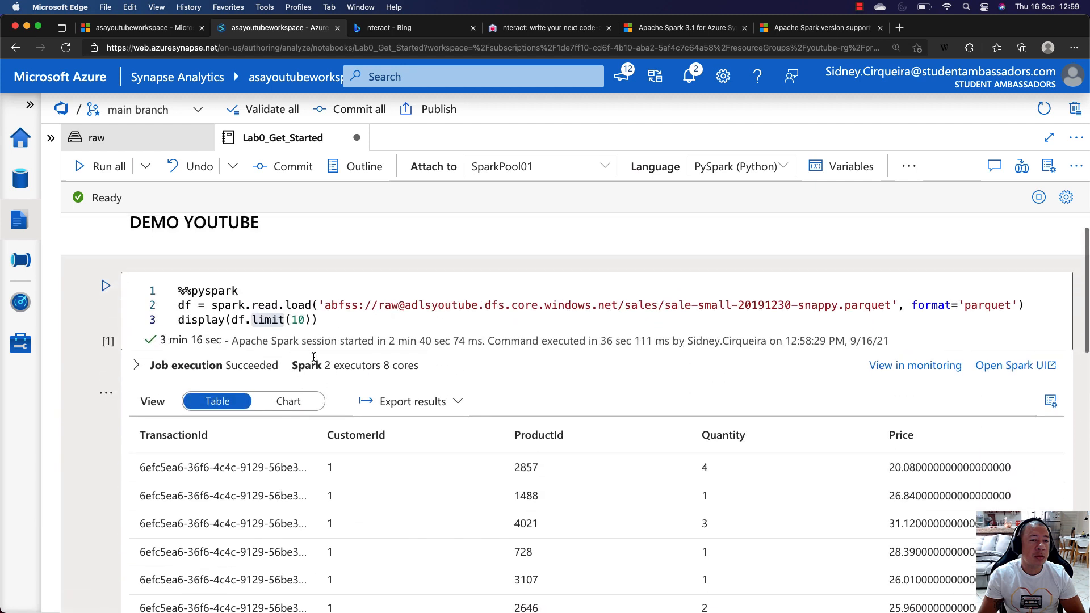
scroll(313, 357, "down", 2)
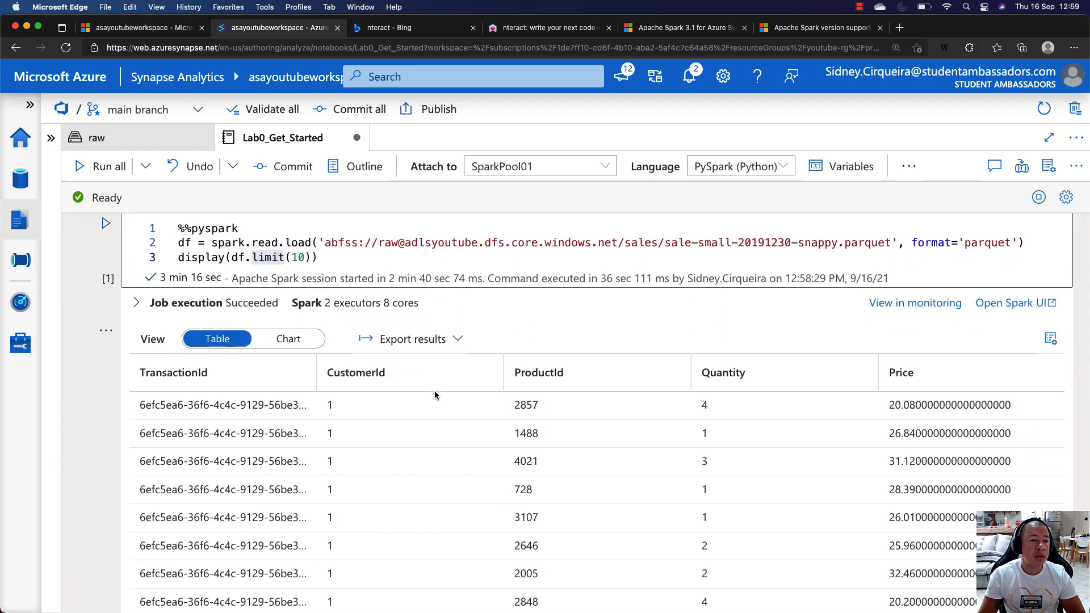
scroll(385, 399, "down", 9)
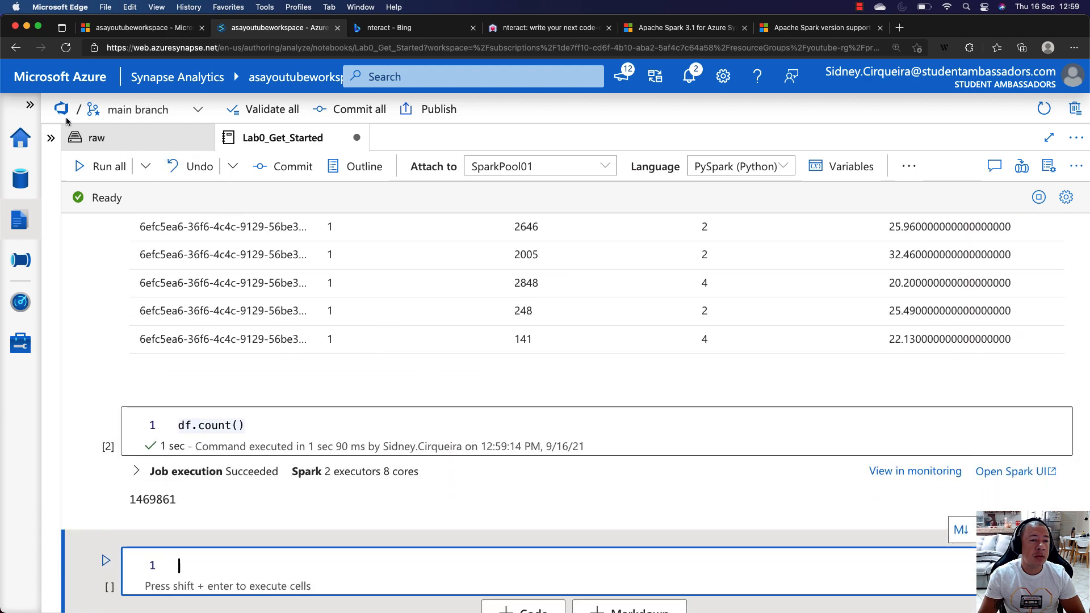
Open the LAB1_SQLServerlessSyncSparkTables notebook from the Develop notebooks, with the navigation and resources panes collapsed
left_click(29, 105)
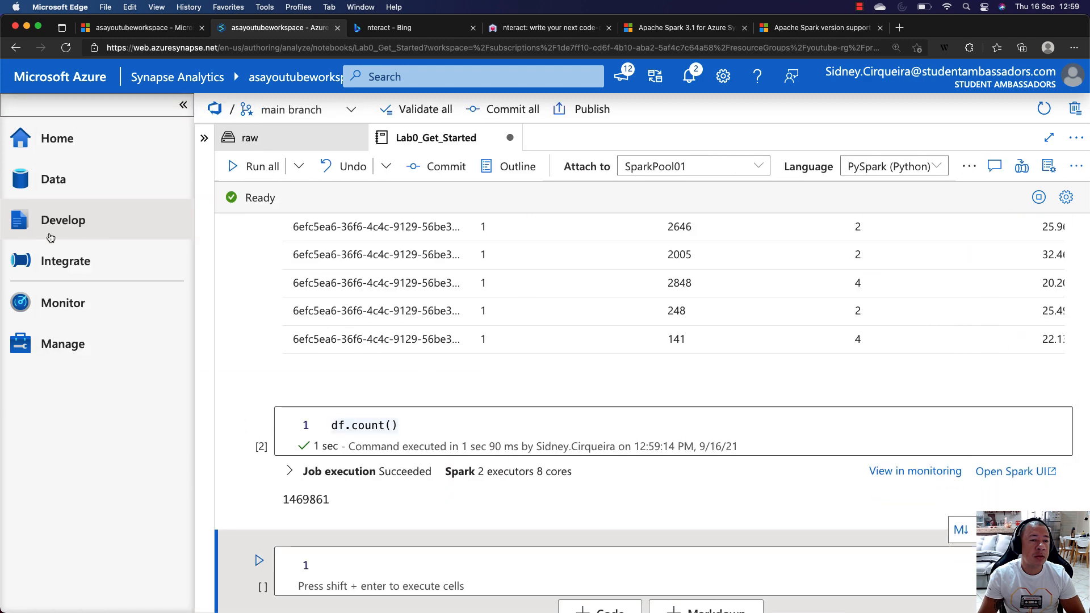
left_click(204, 138)
left_click(278, 259)
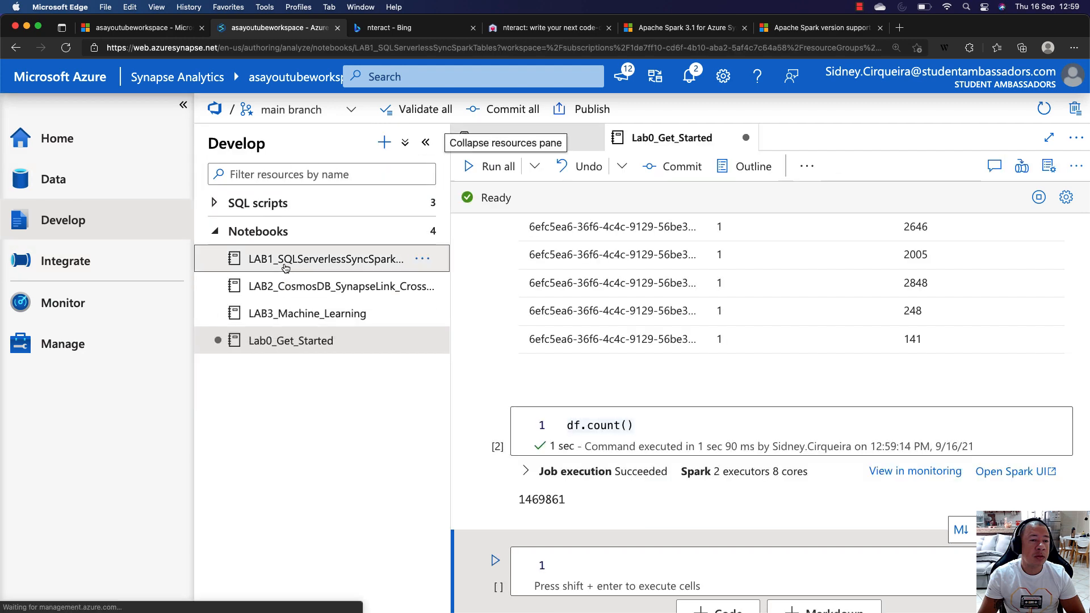
left_click(184, 108)
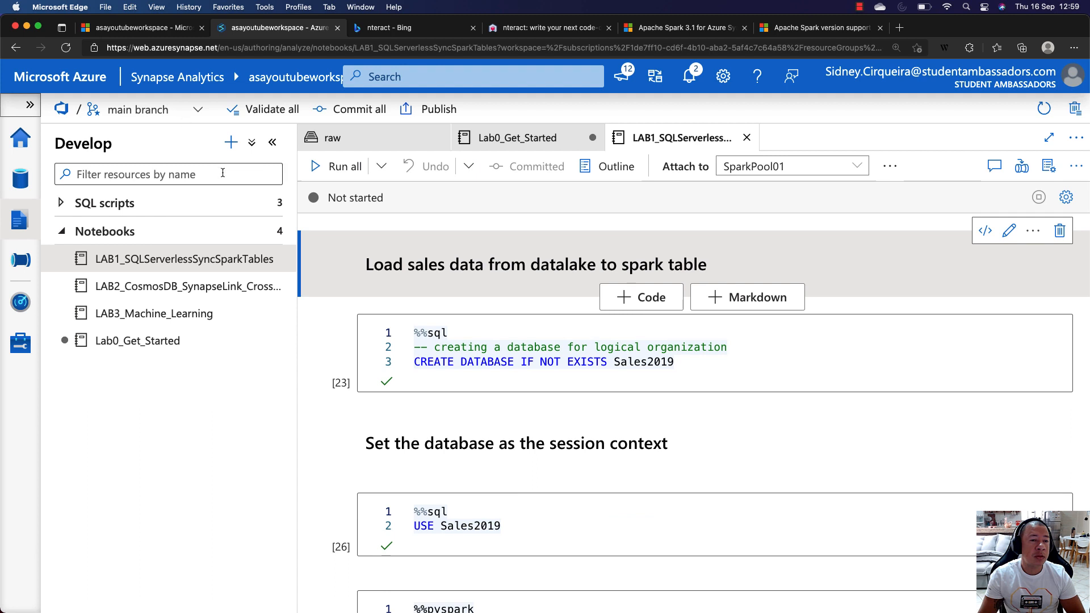
left_click(273, 142)
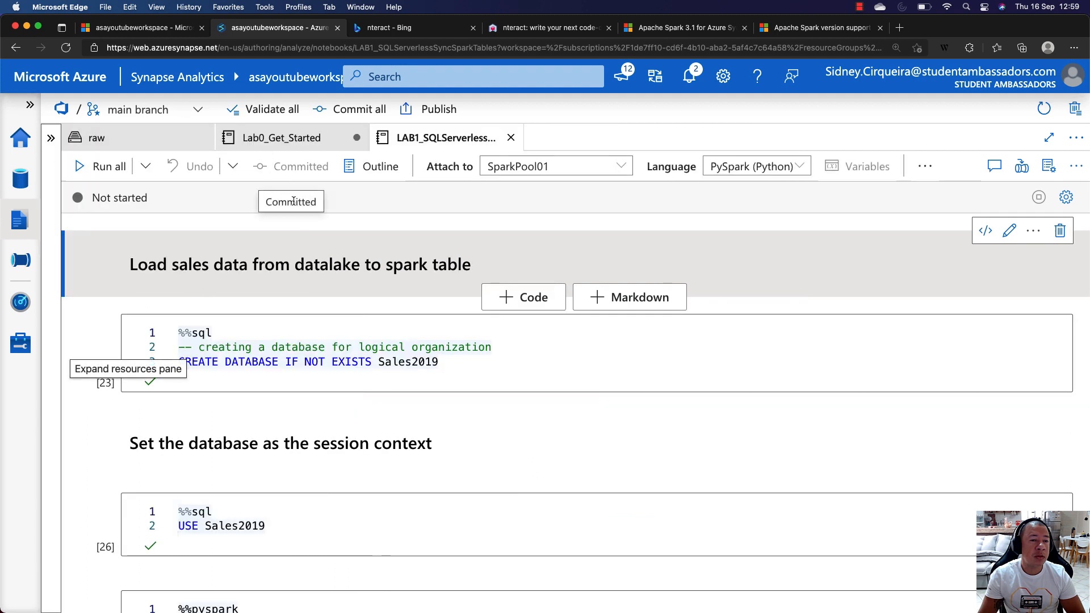
scroll(317, 287, "down", 2)
scroll(407, 244, "up", 2)
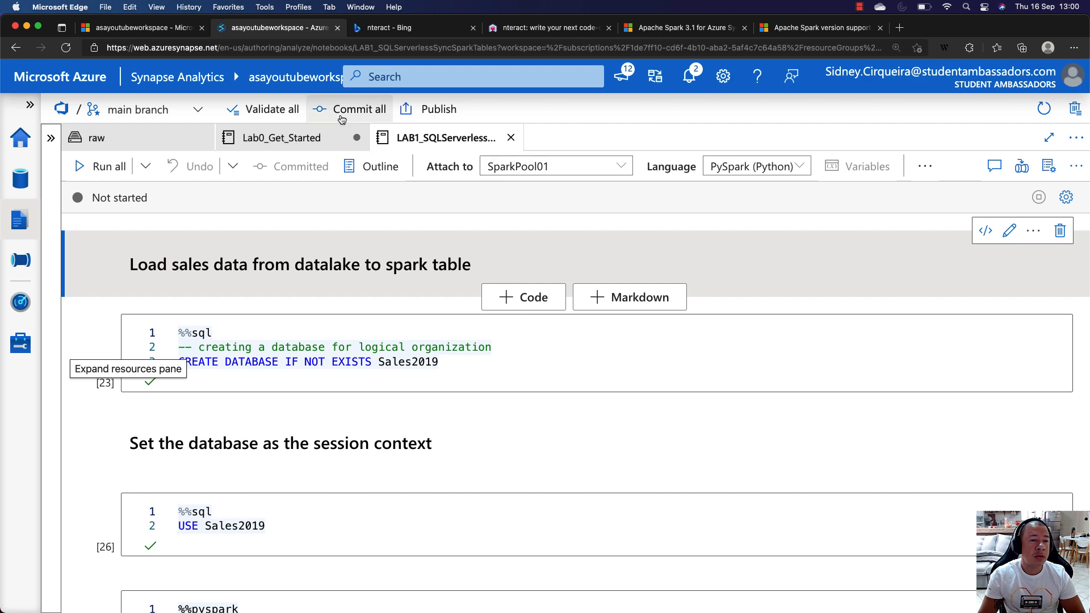
left_click(300, 138)
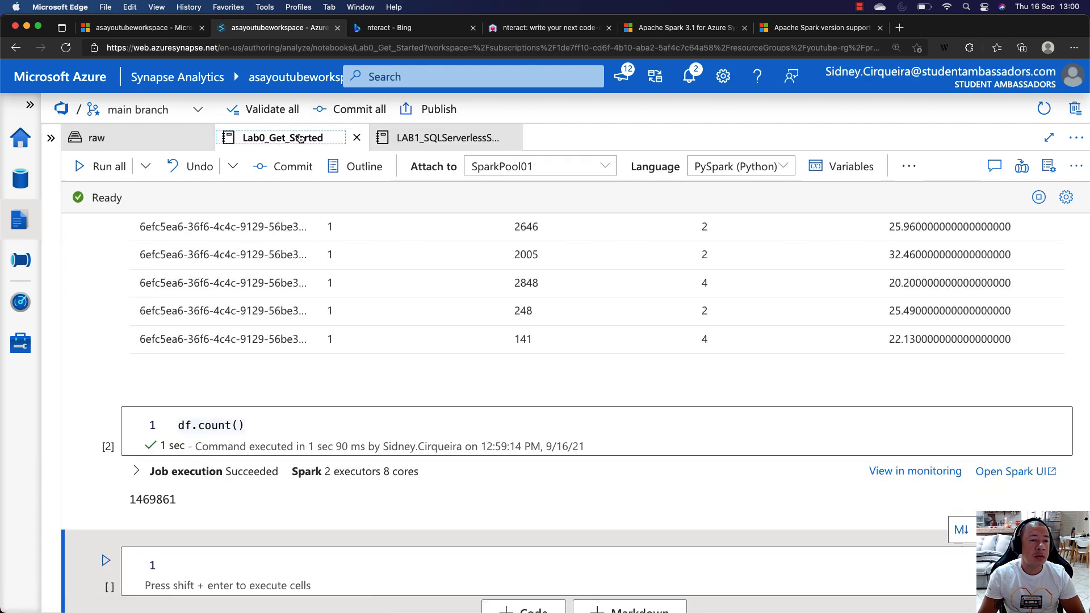
left_click(440, 138)
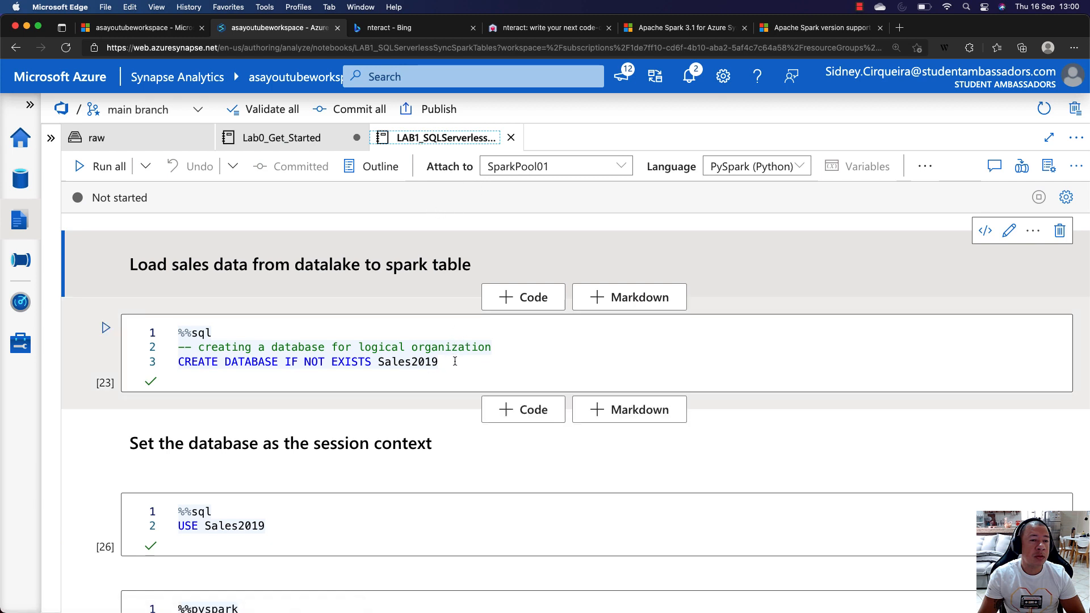
Look through the LAB1 notebook's cells and try to run its %%sql cell creating the Sales2019 database
left_click_drag(454, 362, 236, 335)
scroll(350, 374, "down", 10)
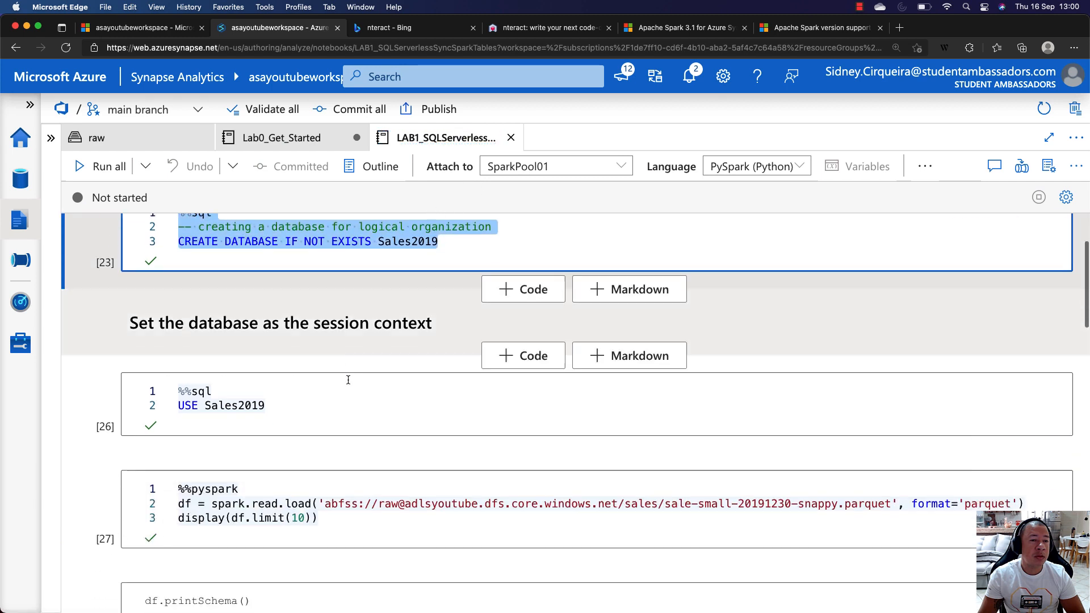
scroll(348, 379, "down", 4)
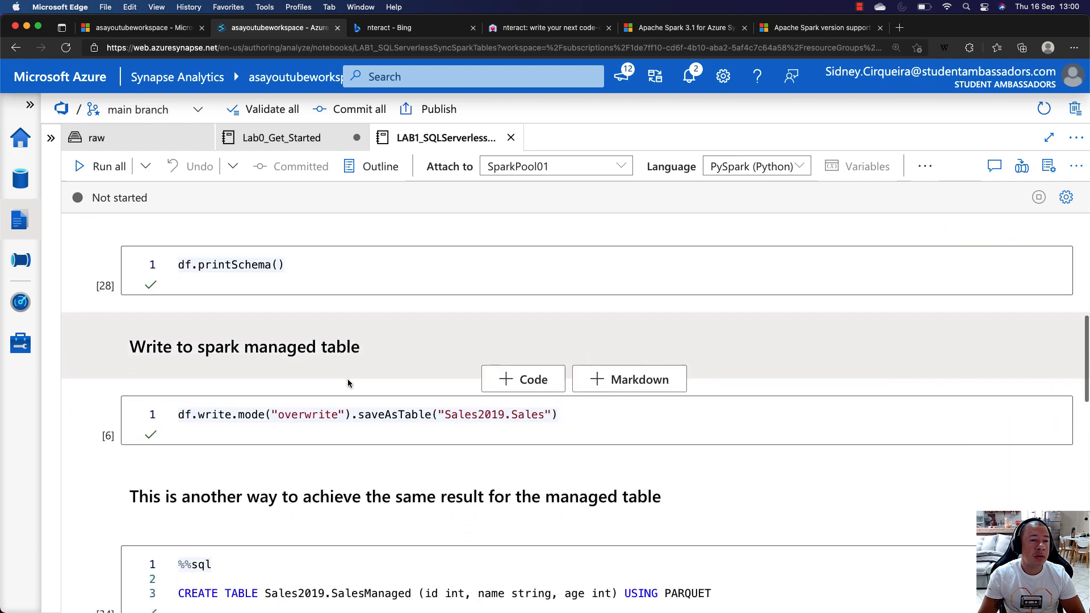
scroll(348, 379, "up", 14)
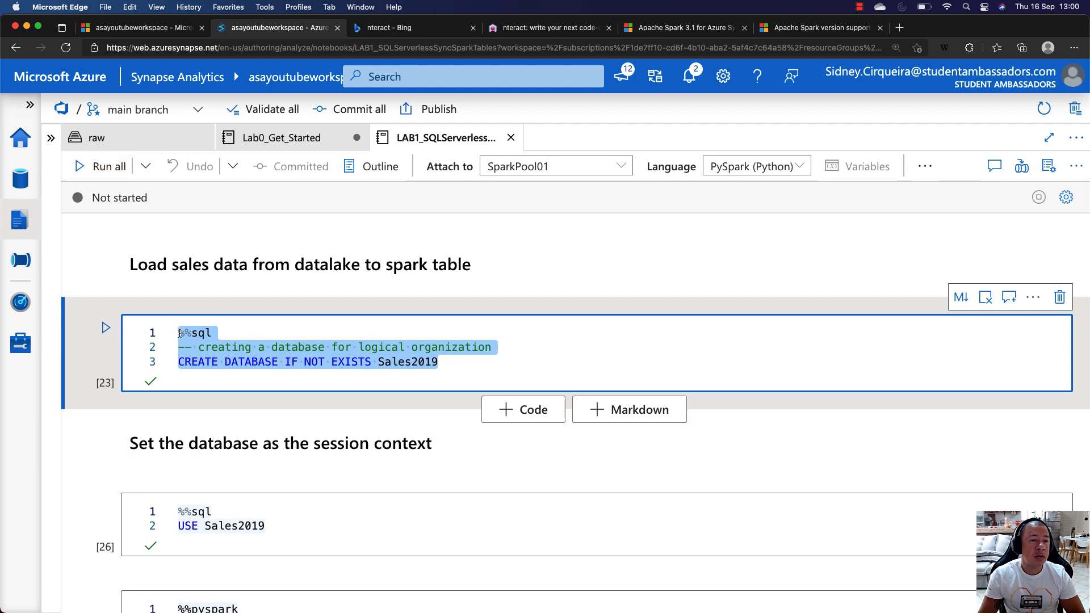
left_click(105, 327)
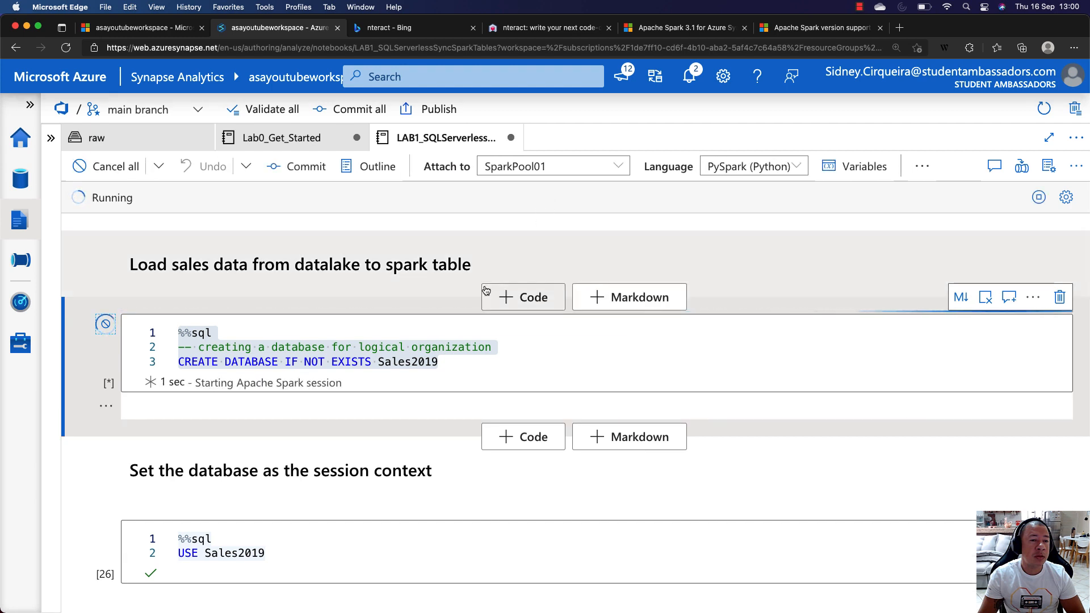
scroll(488, 284, "down", 1)
scroll(486, 291, "up", 1)
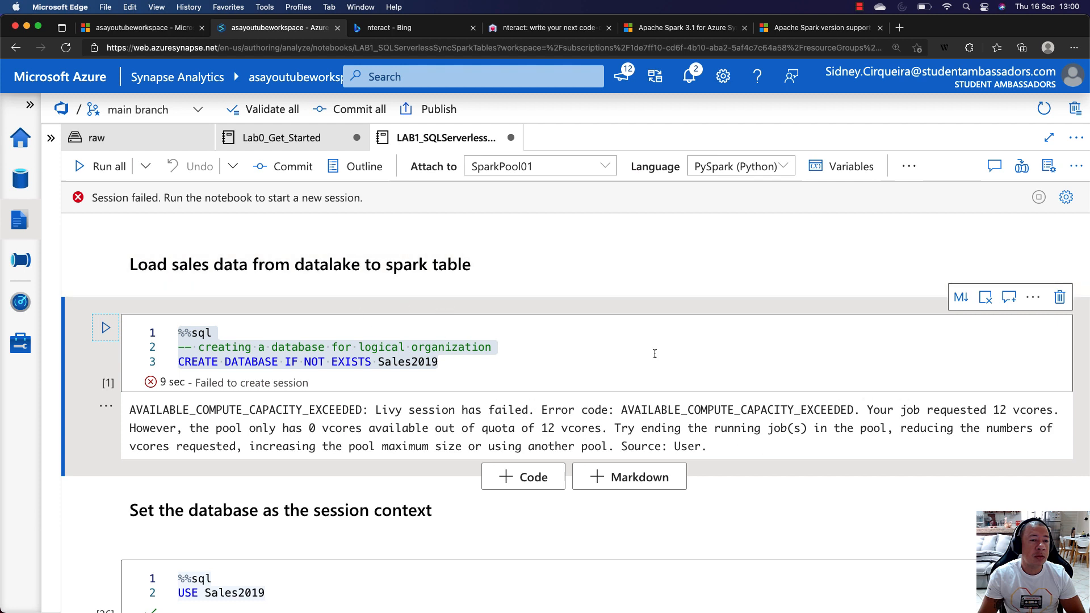
Copy the CREATE DATABASE IF NOT EXISTS Sales2019 code from LAB1 into the empty last cell of Lab0_Get_Started and run it
left_click(612, 336)
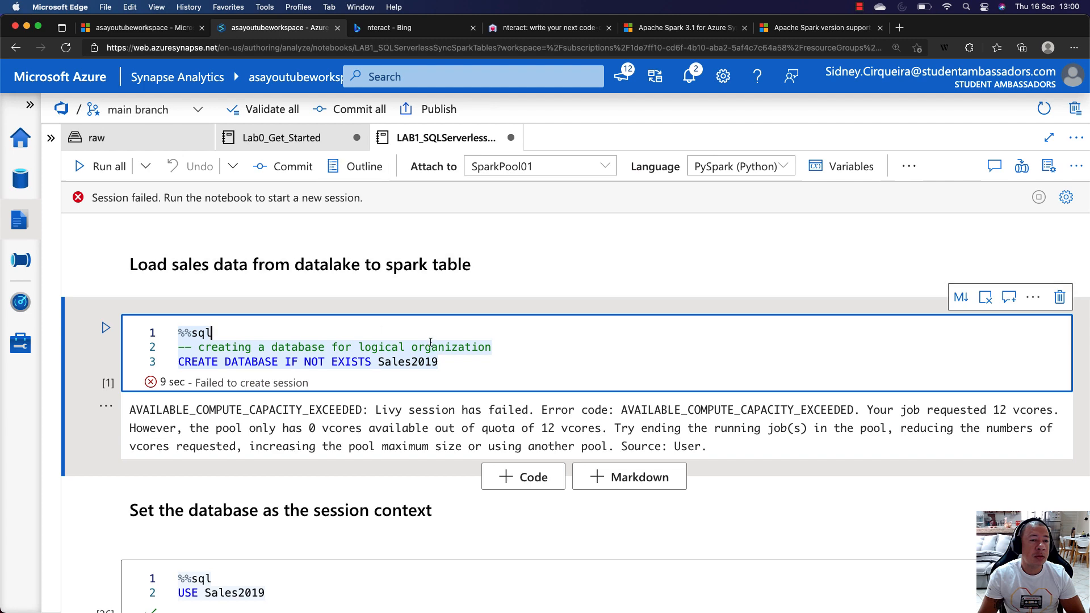
left_click_drag(454, 373, 238, 309)
key("super+c")
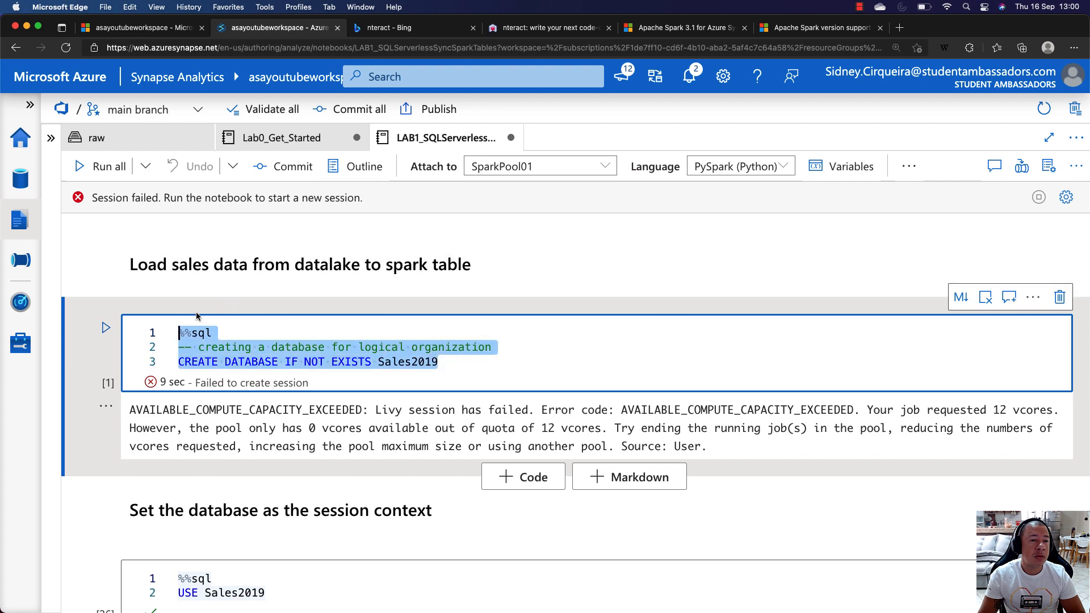
left_click(282, 138)
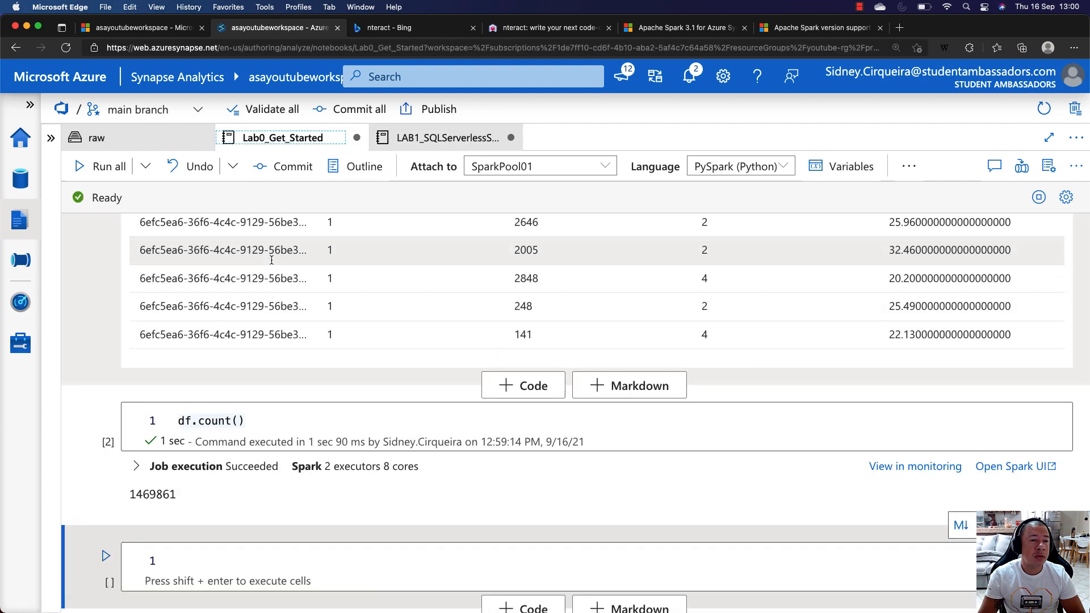
left_click(225, 276)
key("super+v")
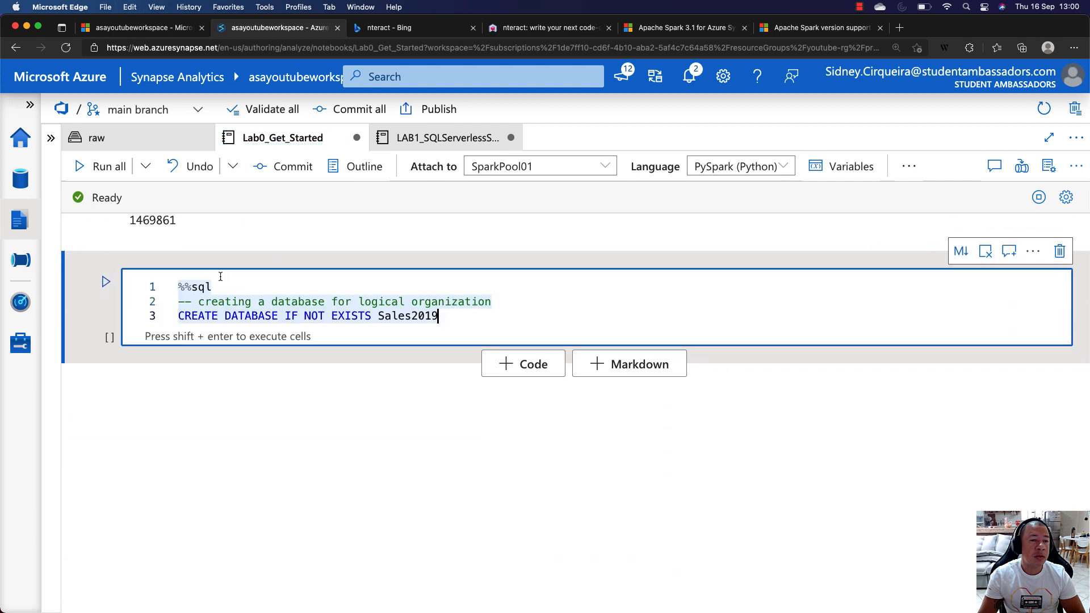
left_click(106, 282)
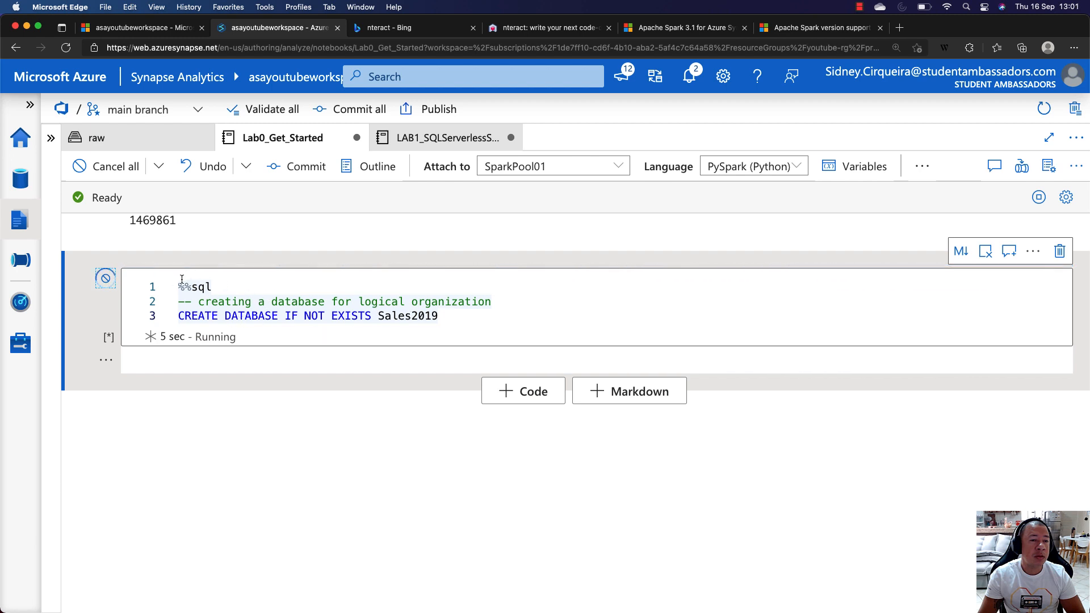
scroll(192, 287, "up", 2)
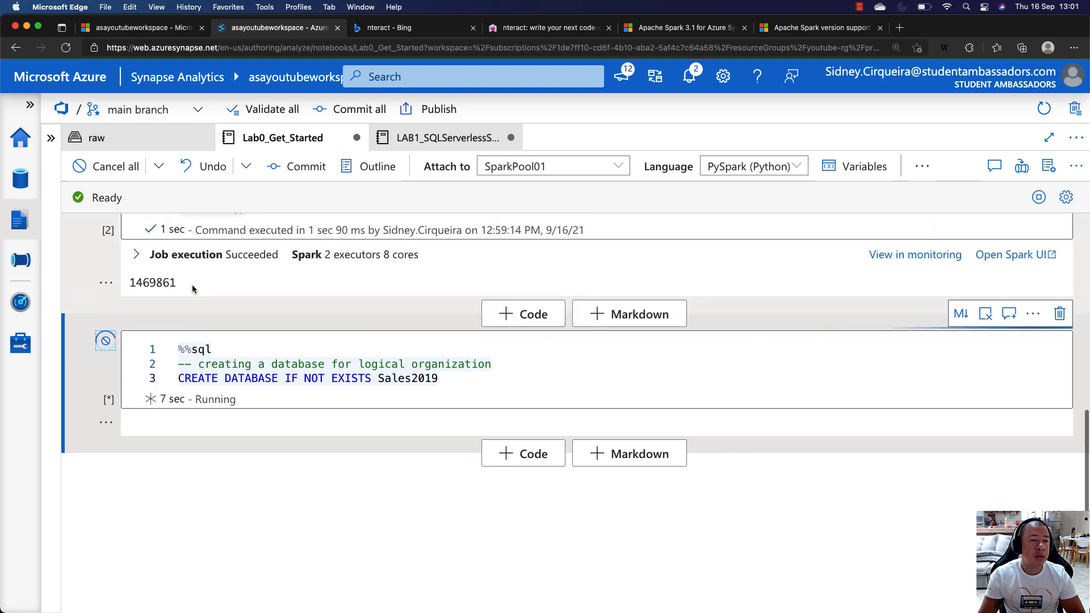
scroll(192, 289, "up", 1)
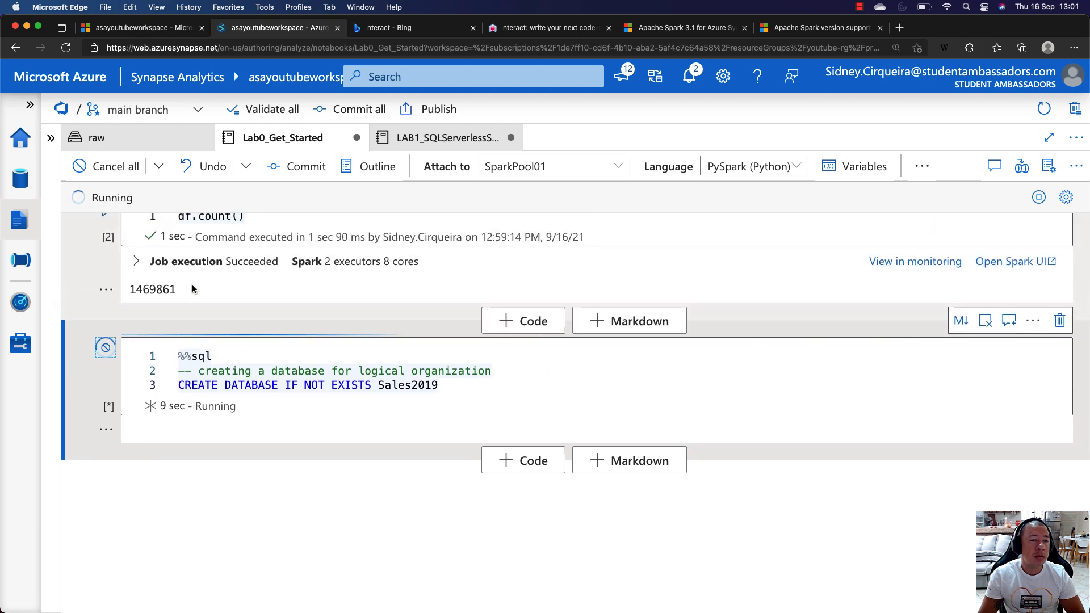
Show the workspace databases in the Data hub and expand the sales2019 Spark database down to its tables
left_click(51, 138)
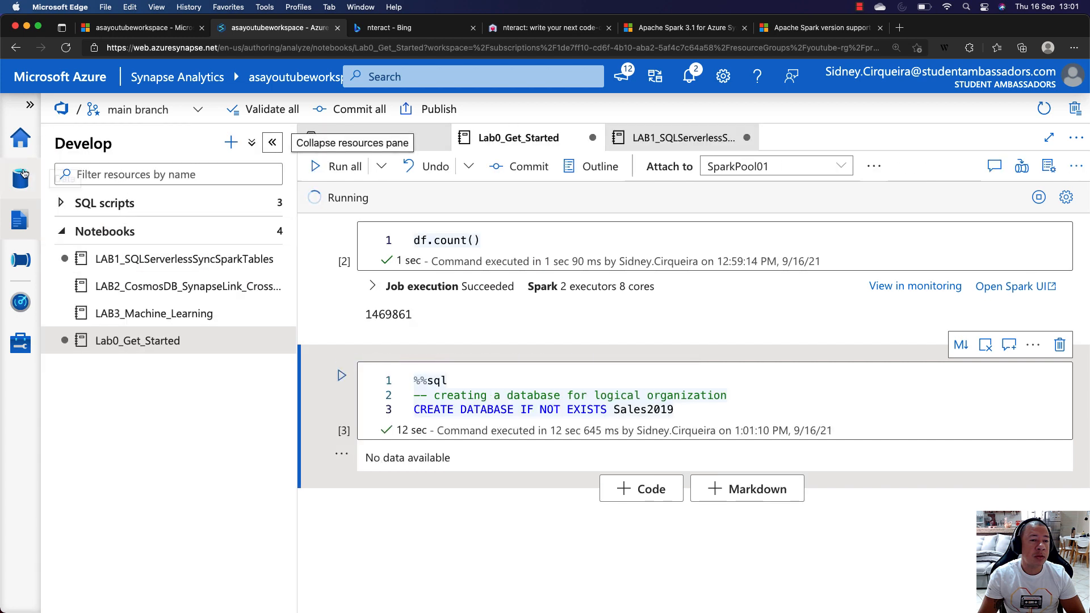
left_click(20, 178)
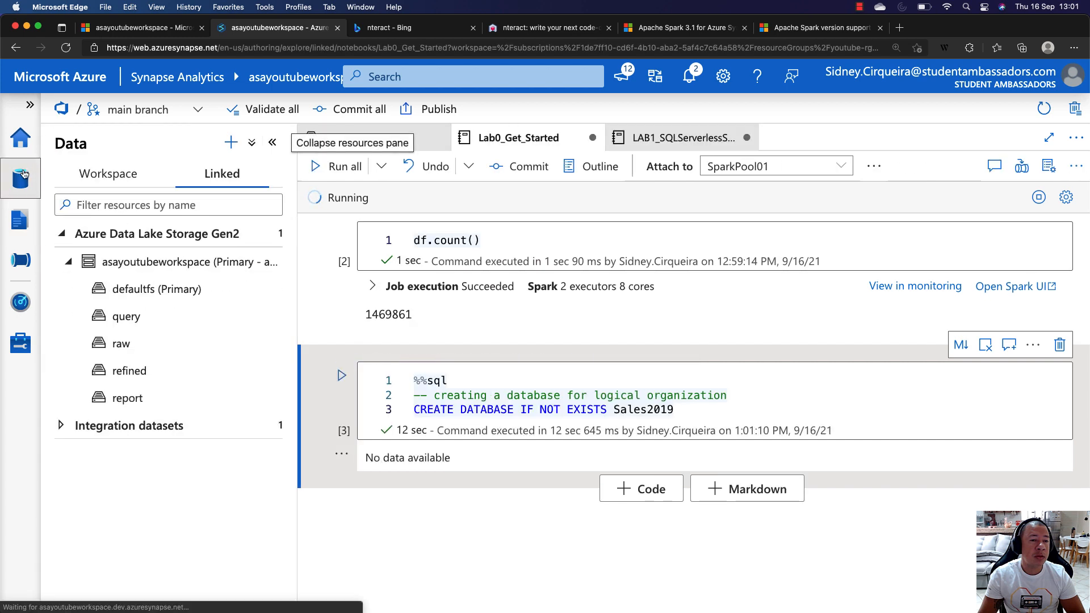
left_click(116, 181)
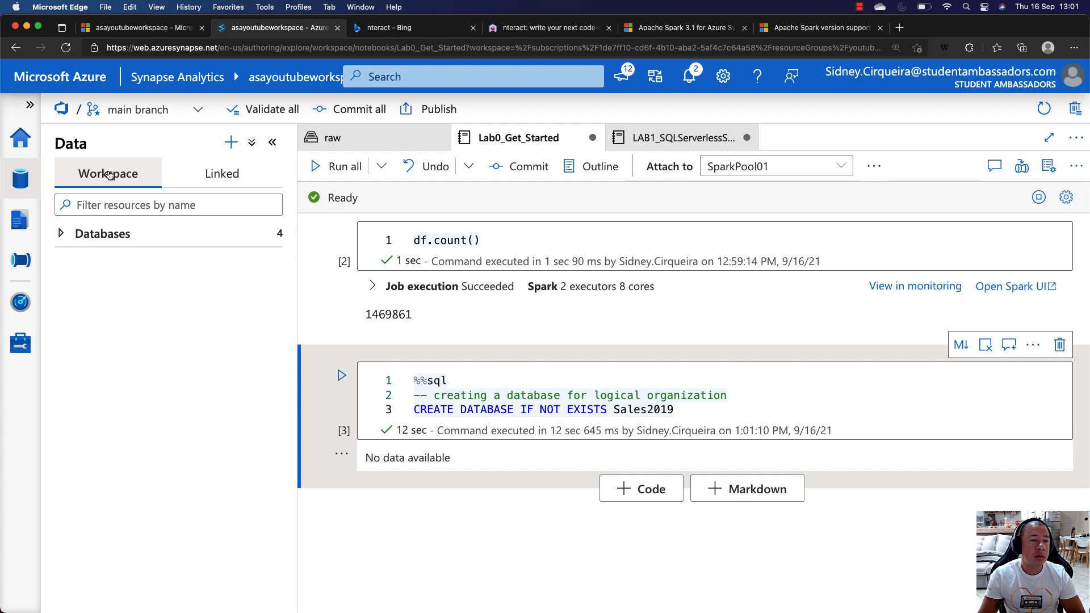
left_click(61, 233)
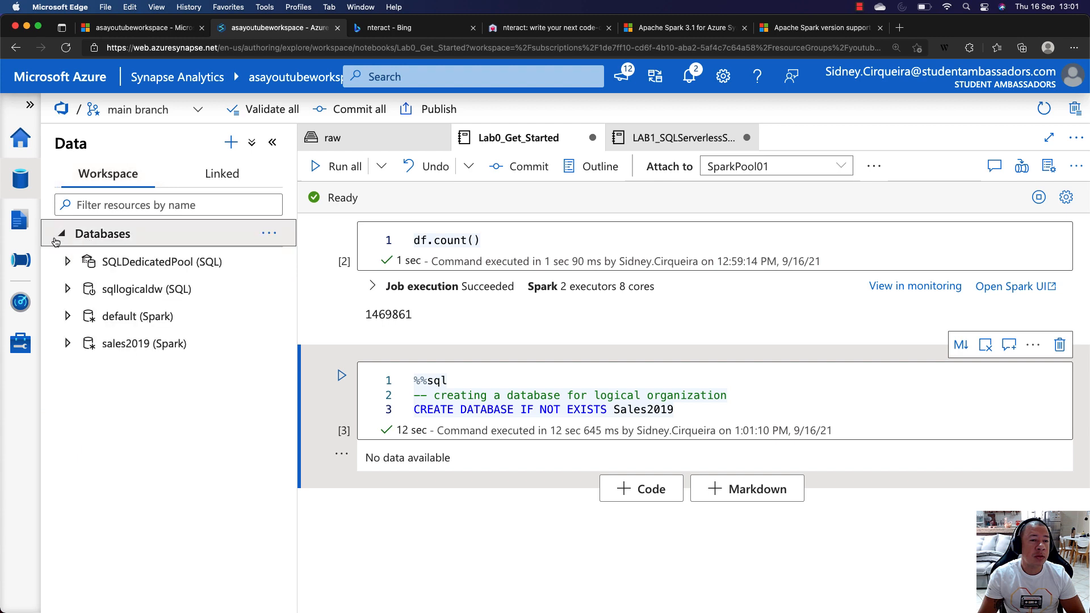
left_click(67, 343)
left_click(84, 370)
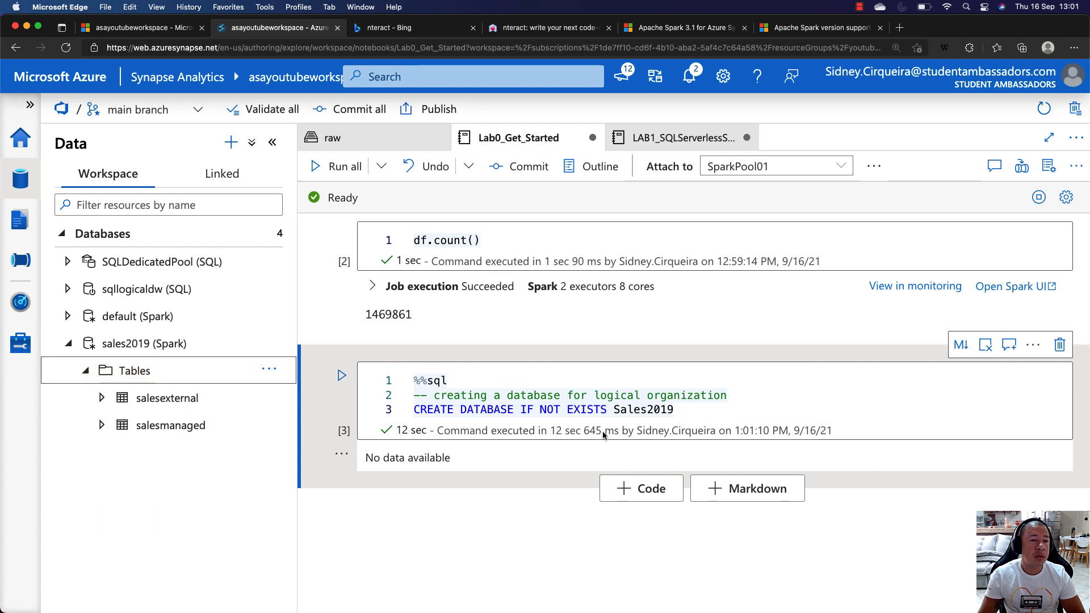
scroll(693, 391, "up", 6)
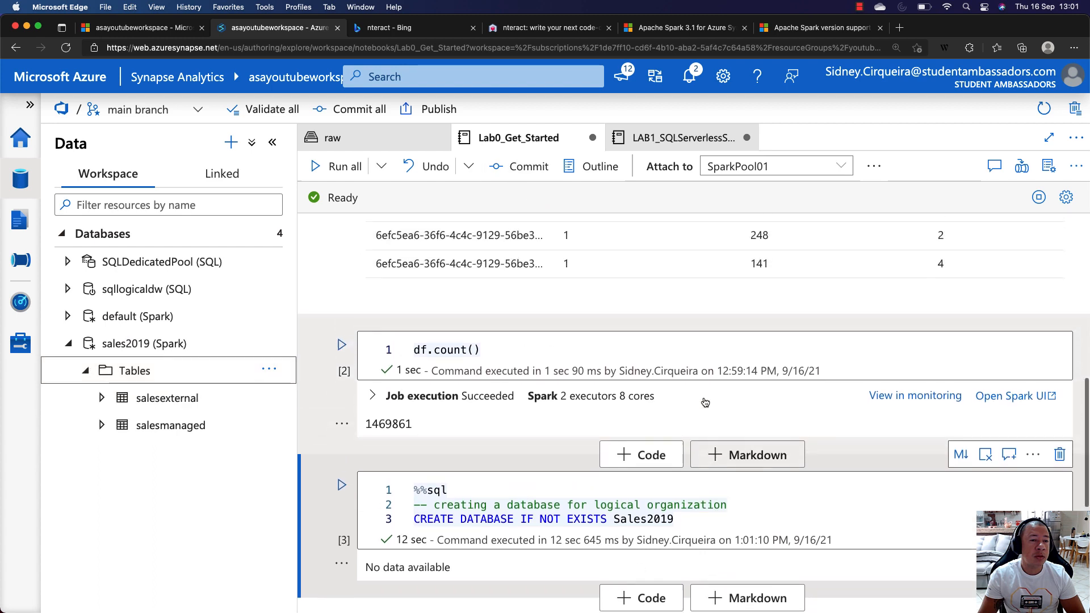
scroll(676, 381, "up", 5)
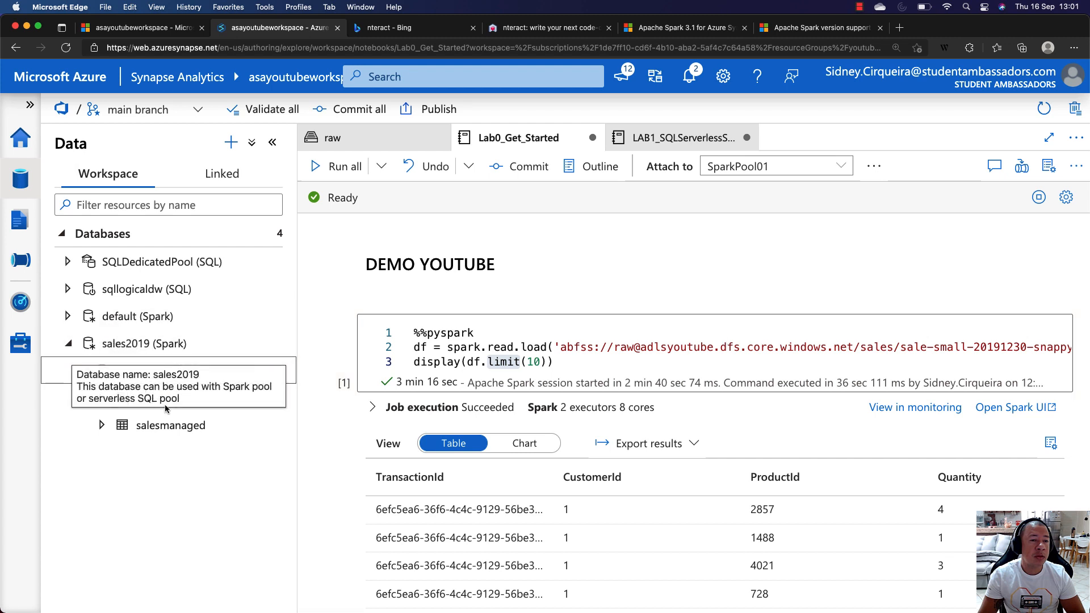
Create a top 100 rows SQL script for salesexternal, run it on Built-in, and enlarge the output area with properties hidden
left_click(268, 397)
mouse_move(287, 423)
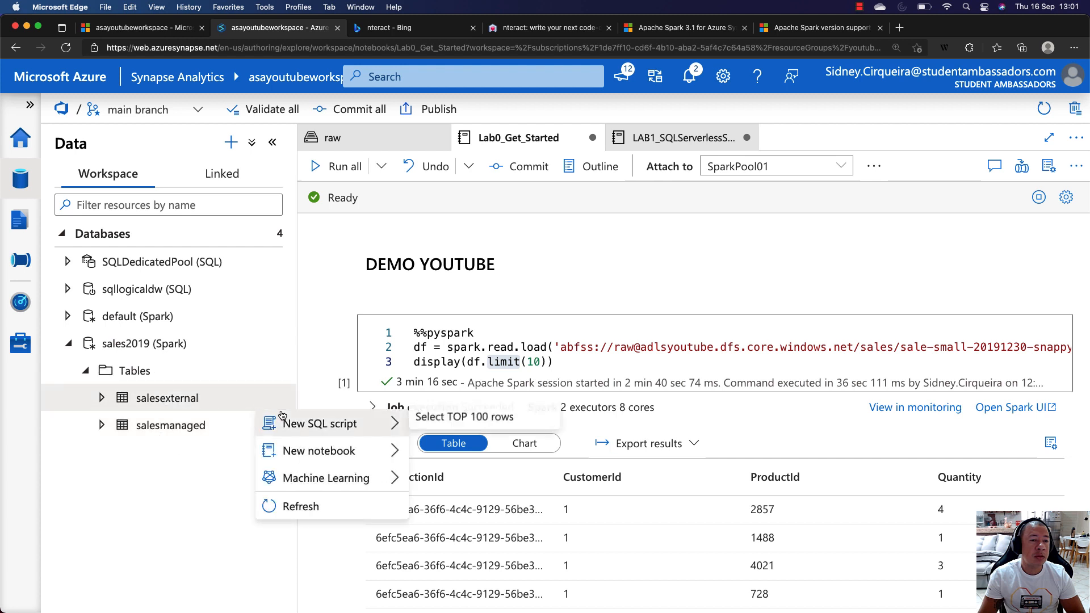
left_click(450, 427)
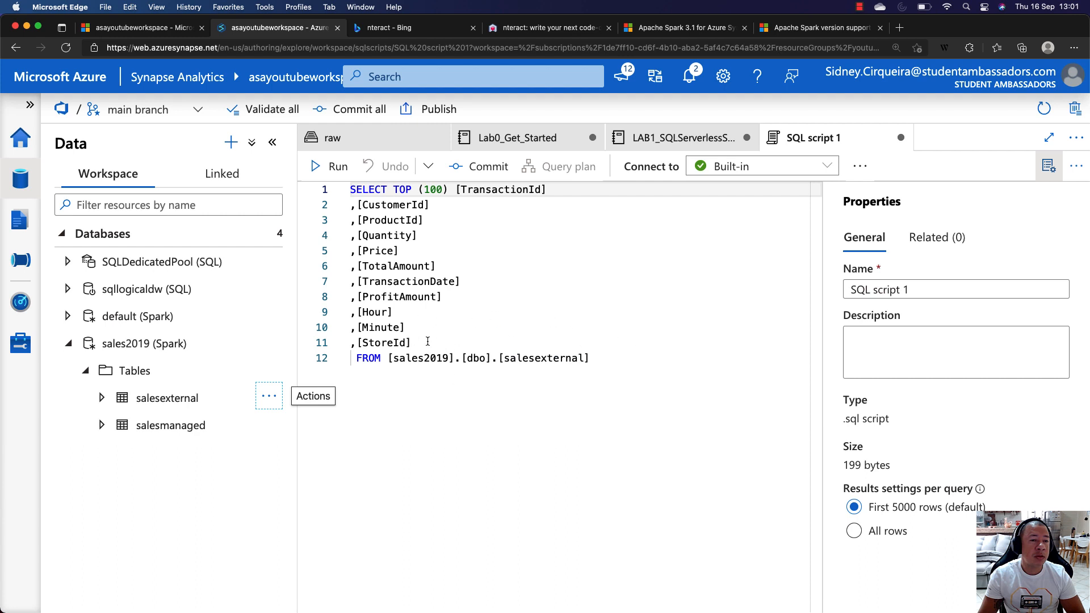
left_click(333, 167)
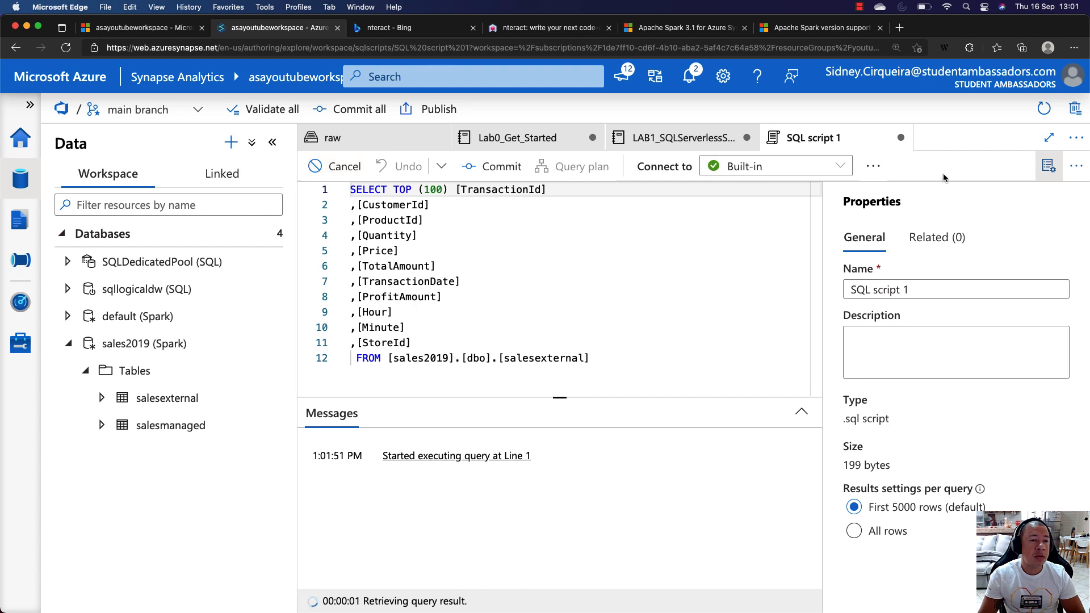
left_click(1044, 171)
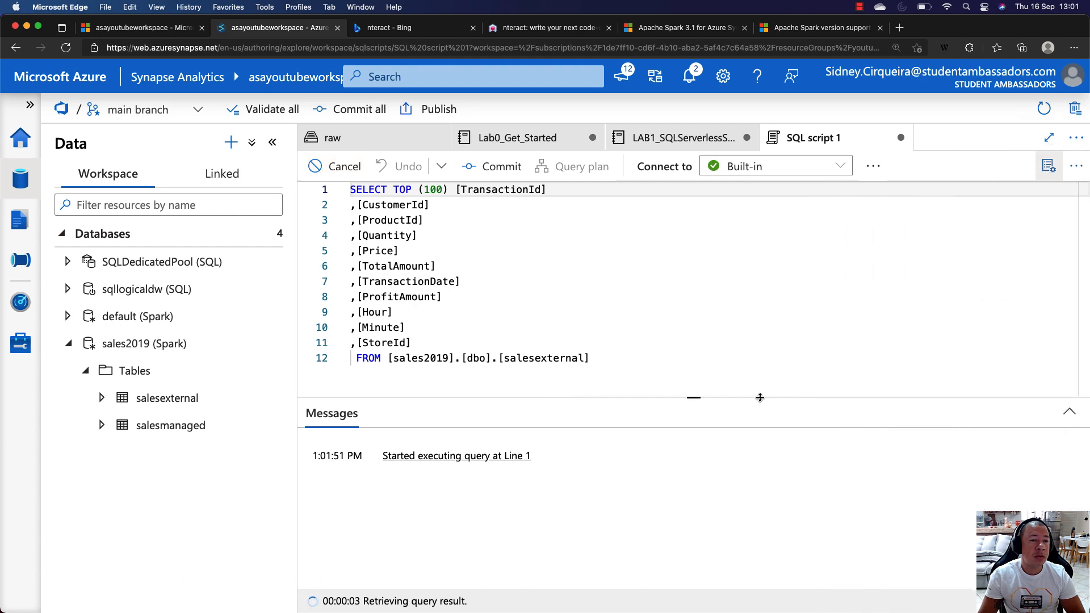
left_click_drag(695, 396, 697, 374)
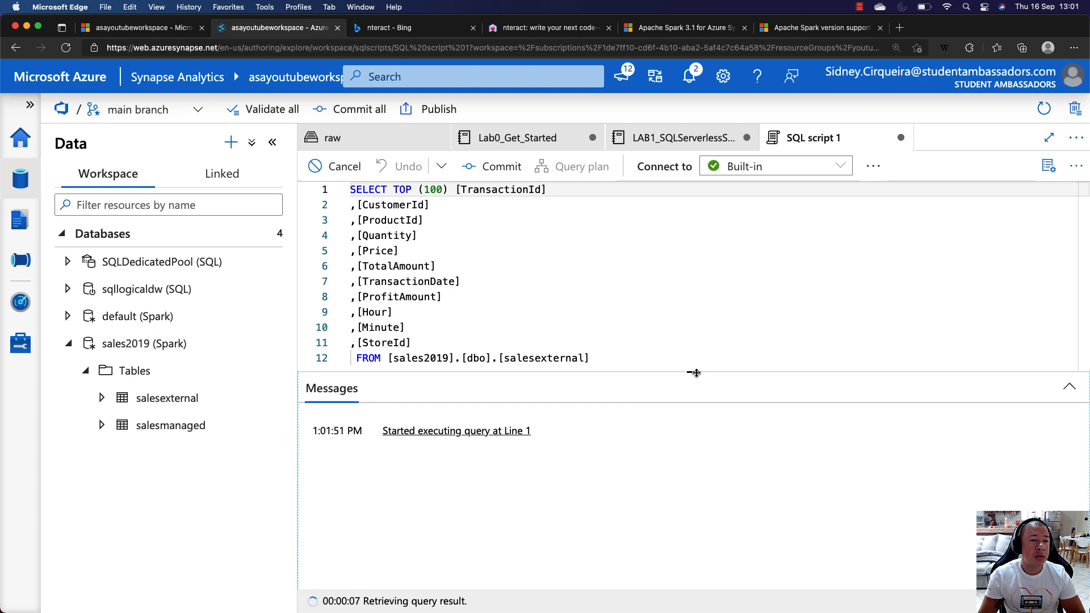
Examine the LAB1 notebook's cells that write the Spark managed table and create the Sales2019.SalesManaged and Sales2019.SalesExternal tables
left_click(520, 142)
scroll(587, 261, "down", 2)
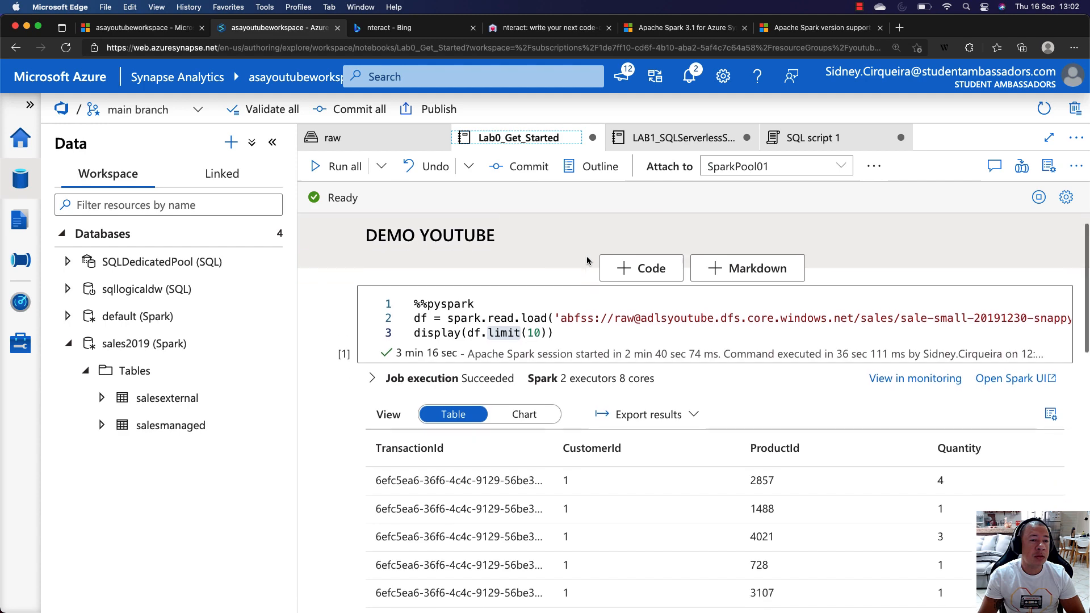
scroll(587, 260, "down", 4)
left_click(650, 142)
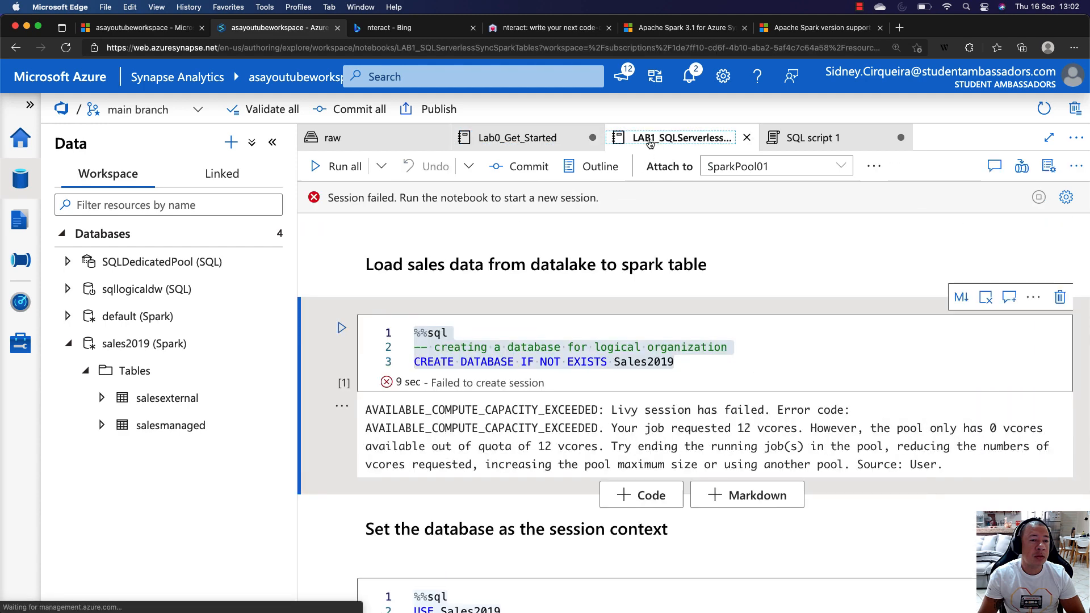
scroll(495, 337, "down", 8)
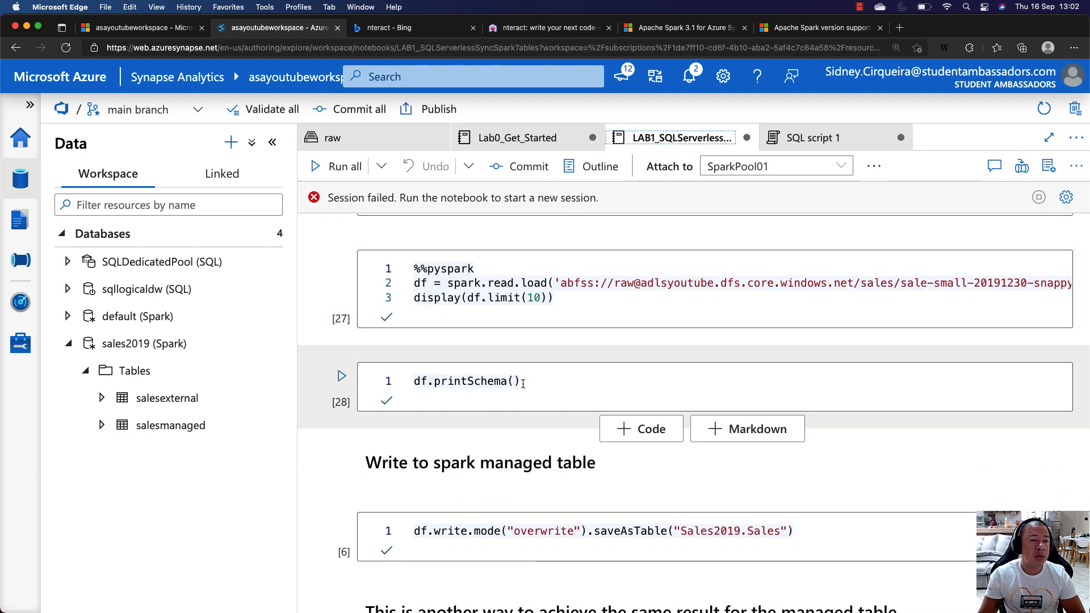
scroll(523, 383, "down", 1)
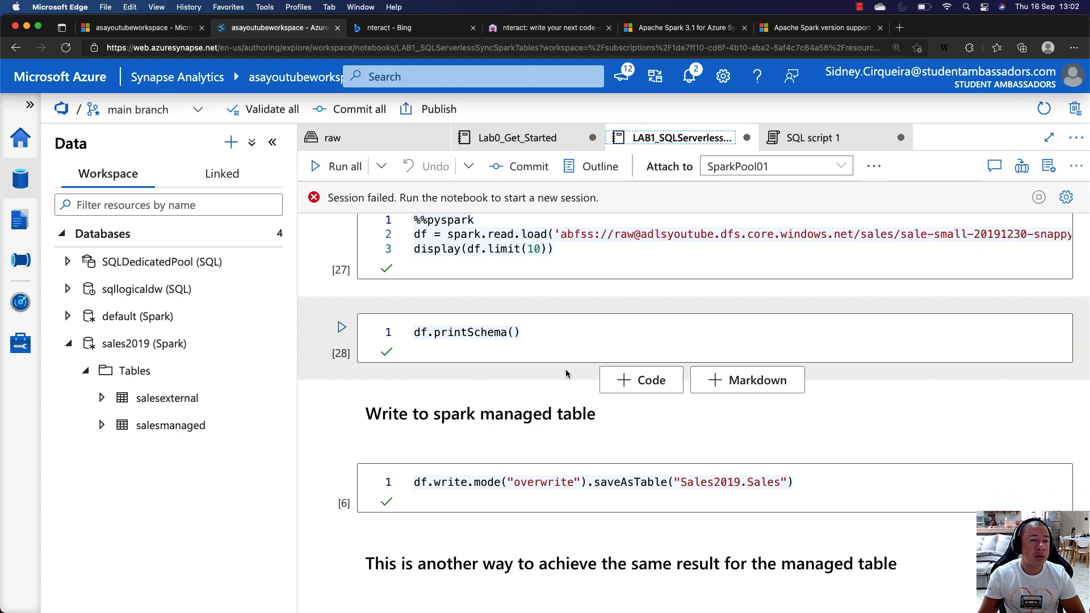
scroll(566, 374, "down", 2)
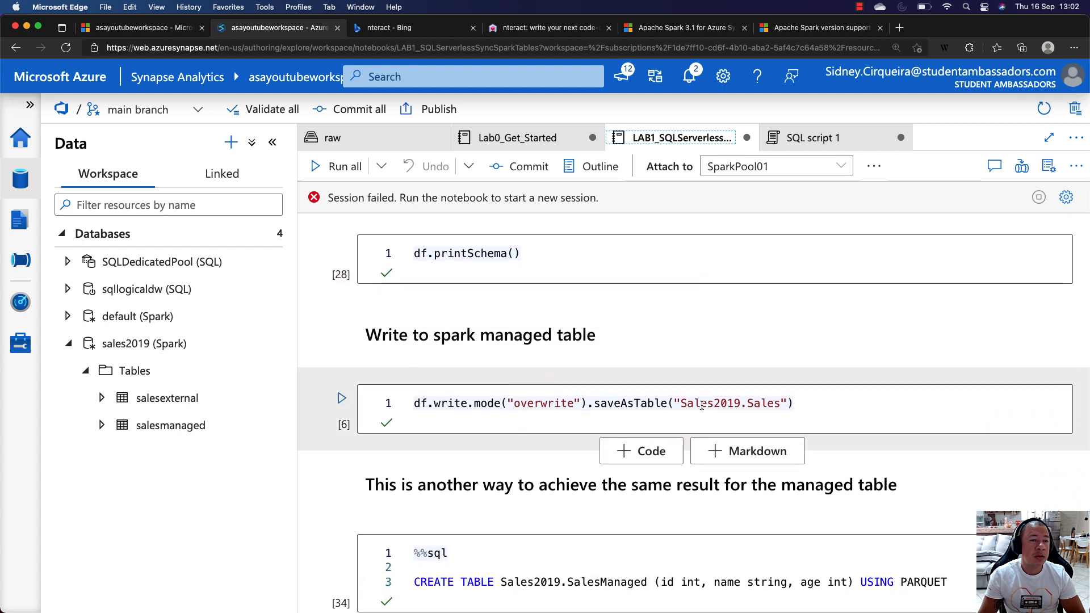
scroll(703, 437, "down", 7)
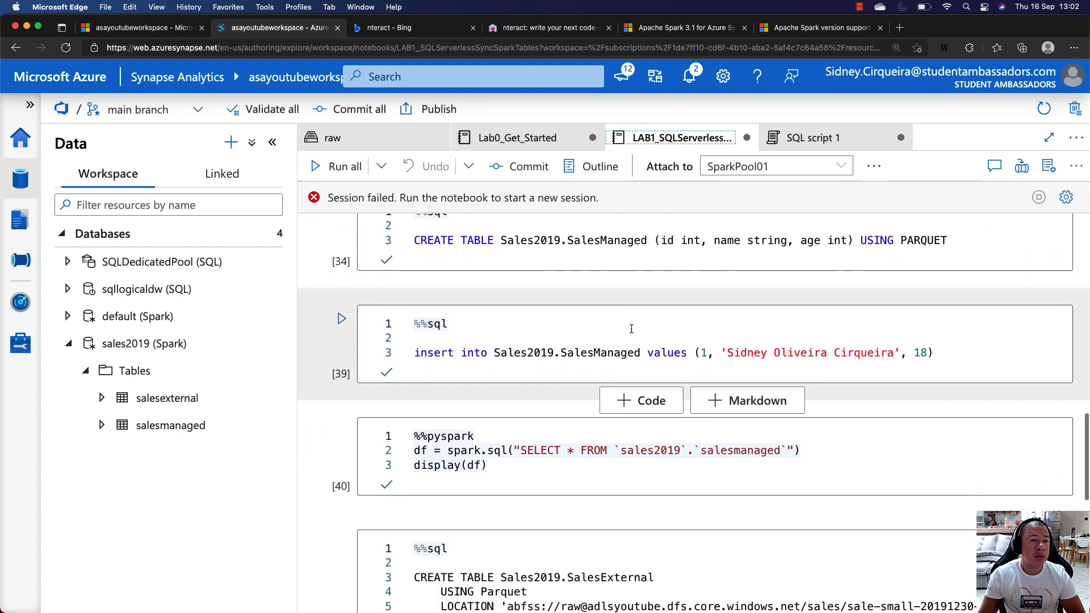
scroll(503, 356, "down", 4)
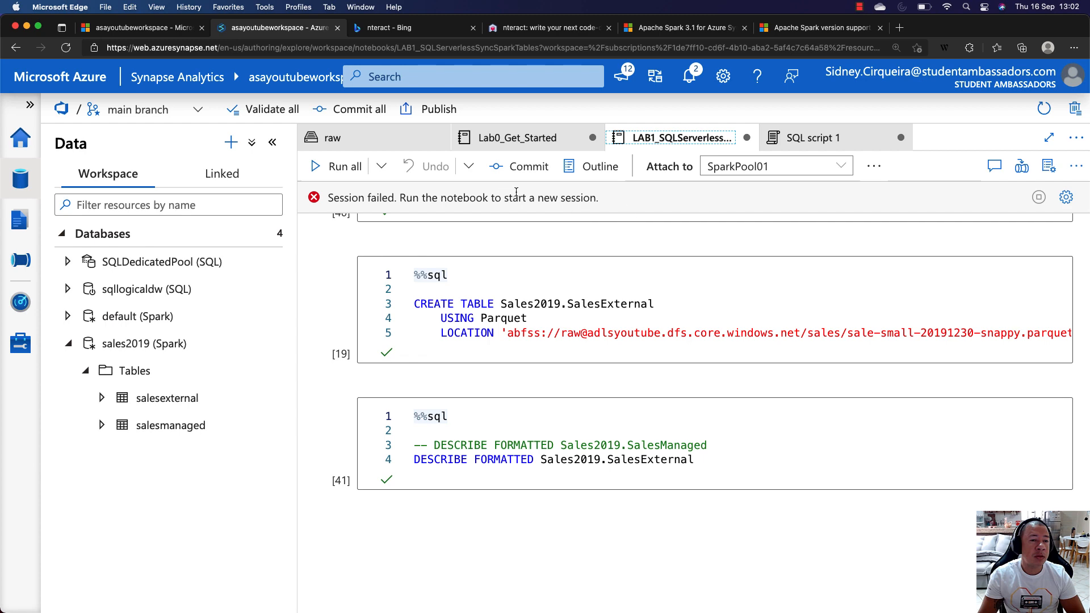
Return to SQL script 1 and enlarge its results area to show more rows of the salesexternal query
left_click(517, 137)
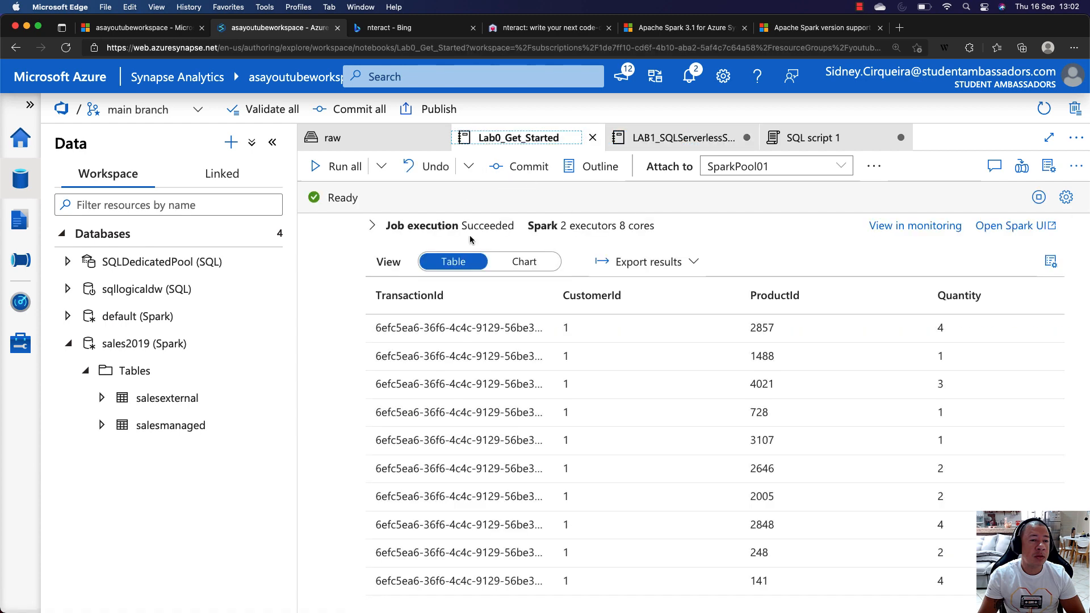
scroll(489, 322, "up", 3)
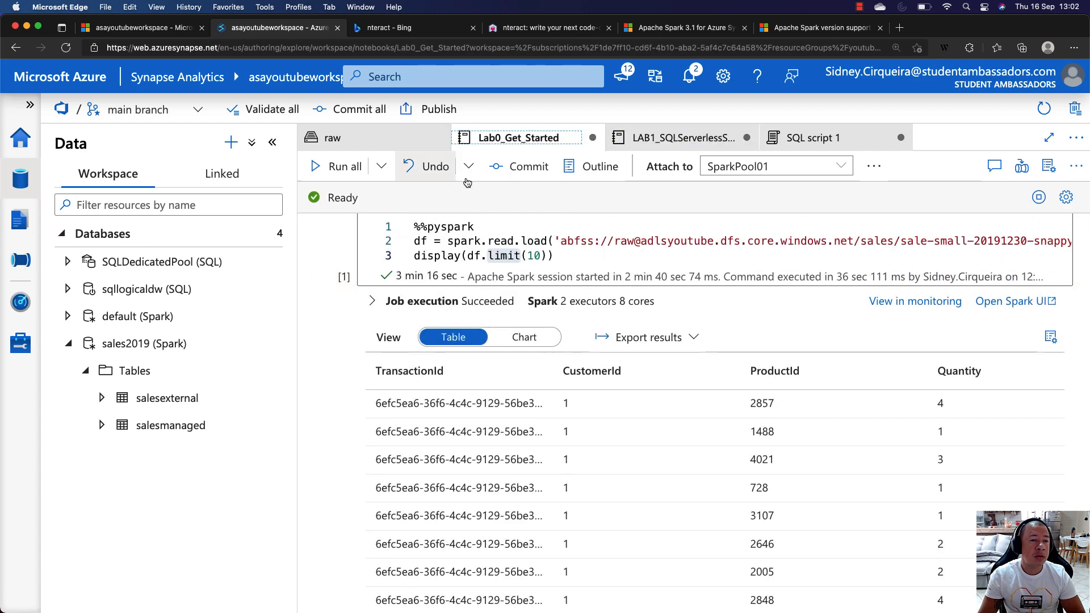
left_click(790, 147)
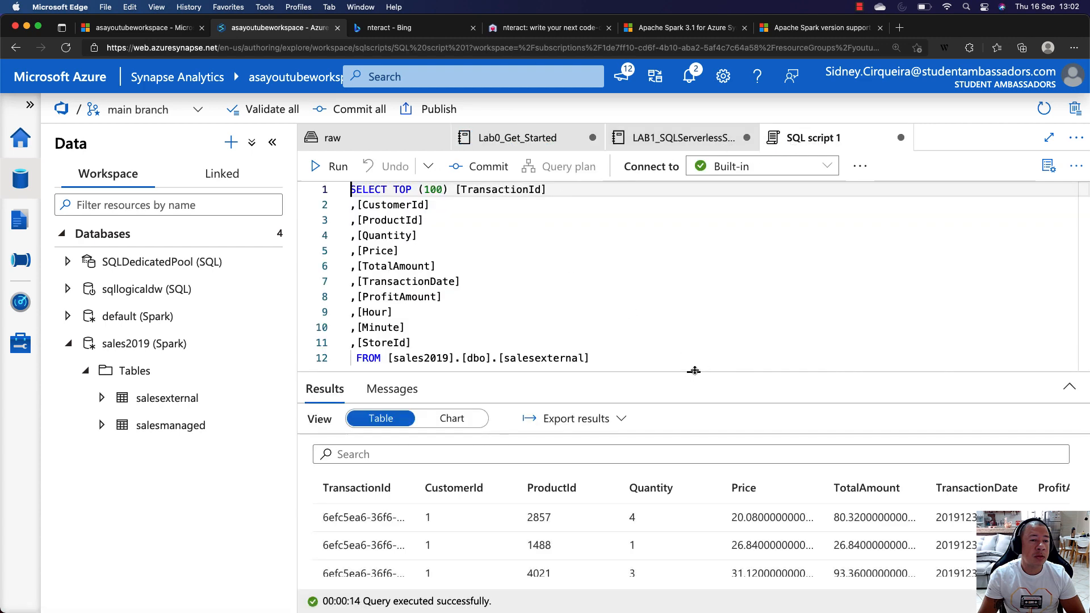
left_click_drag(694, 371, 678, 265)
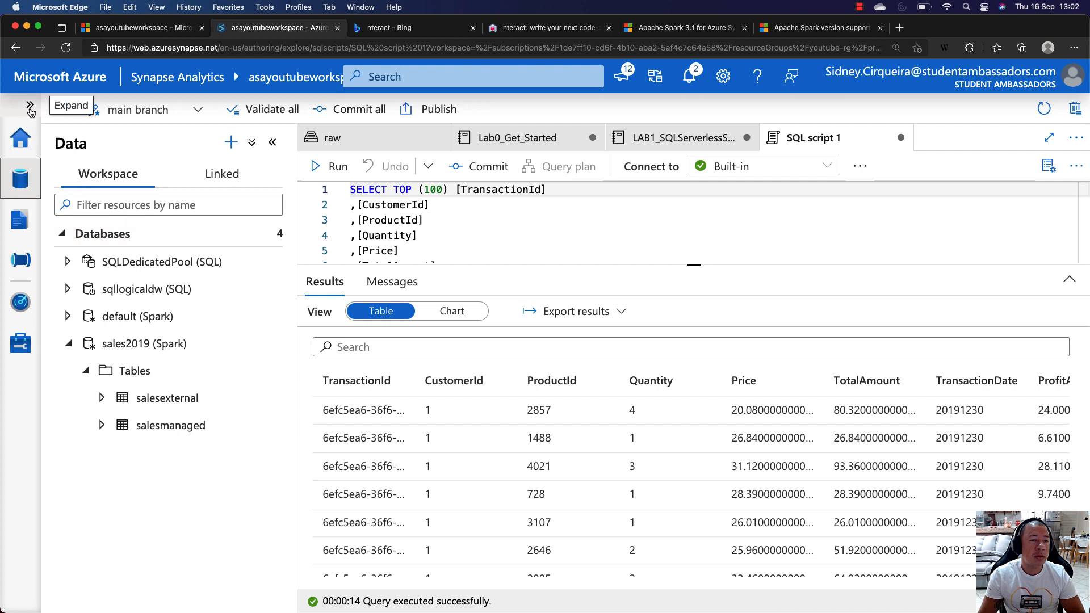
Browse the linked defaultfs storage to synapse/workspaces/asayoutubeworkspace/warehouse/sales2019.db/salesmanaged and widen the Name column to show the full file names
left_click(205, 179)
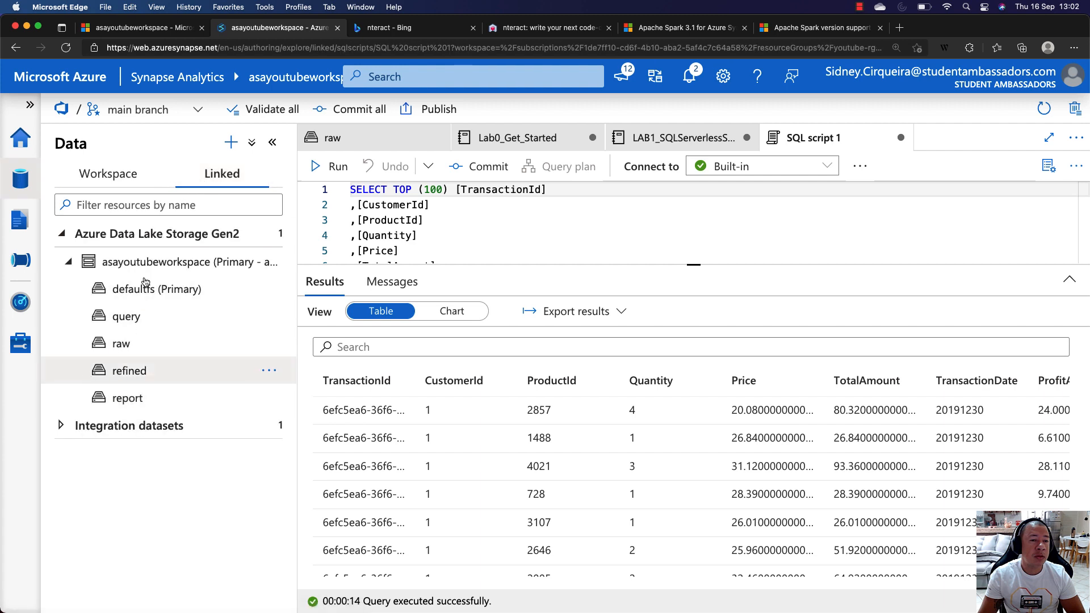
left_click(135, 290)
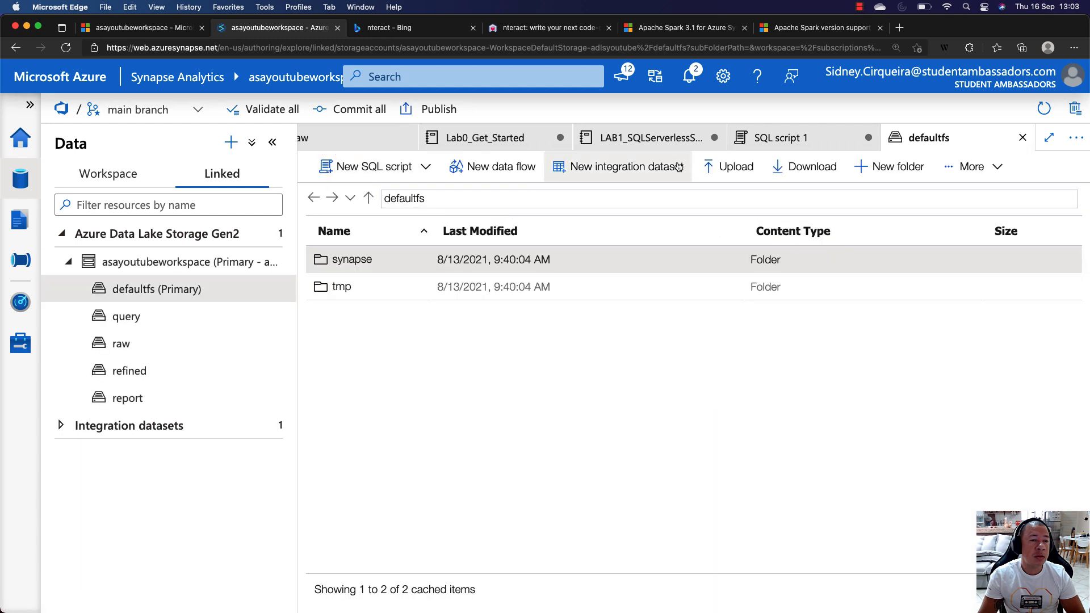
double_click(357, 261)
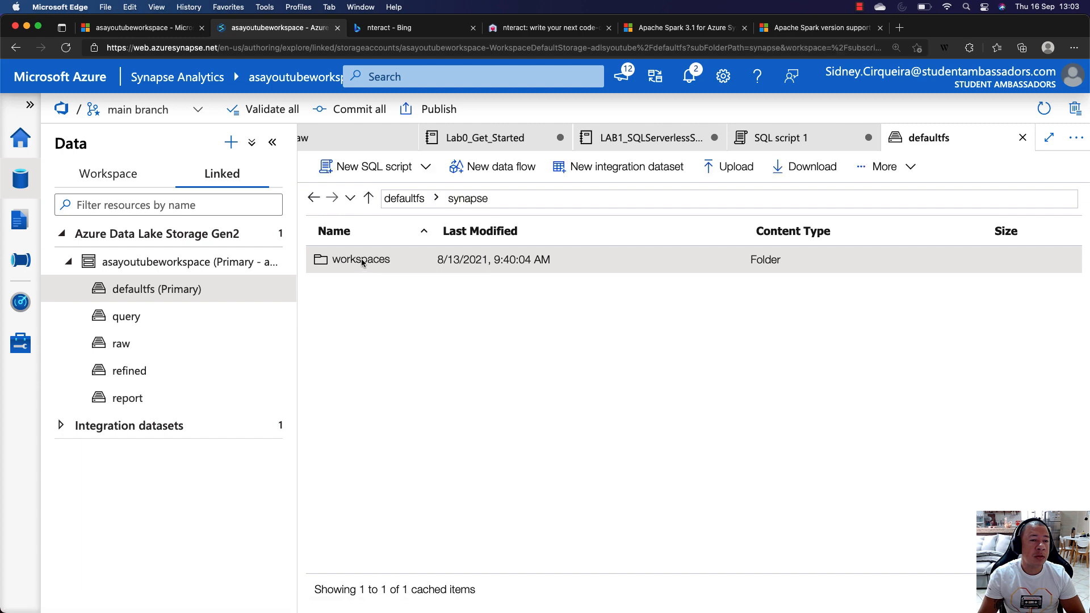
double_click(361, 260)
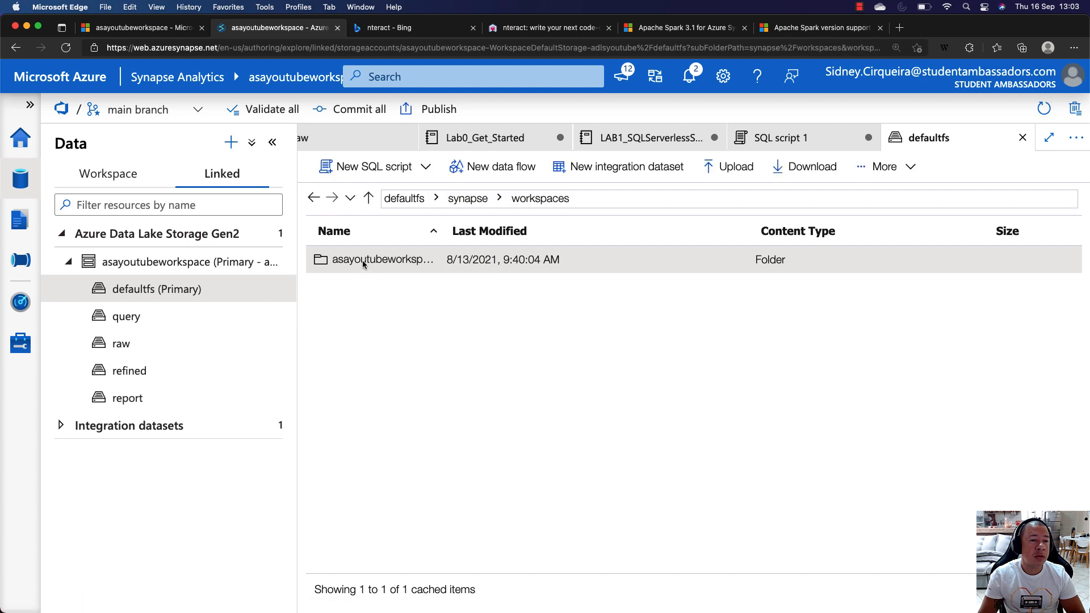
double_click(362, 260)
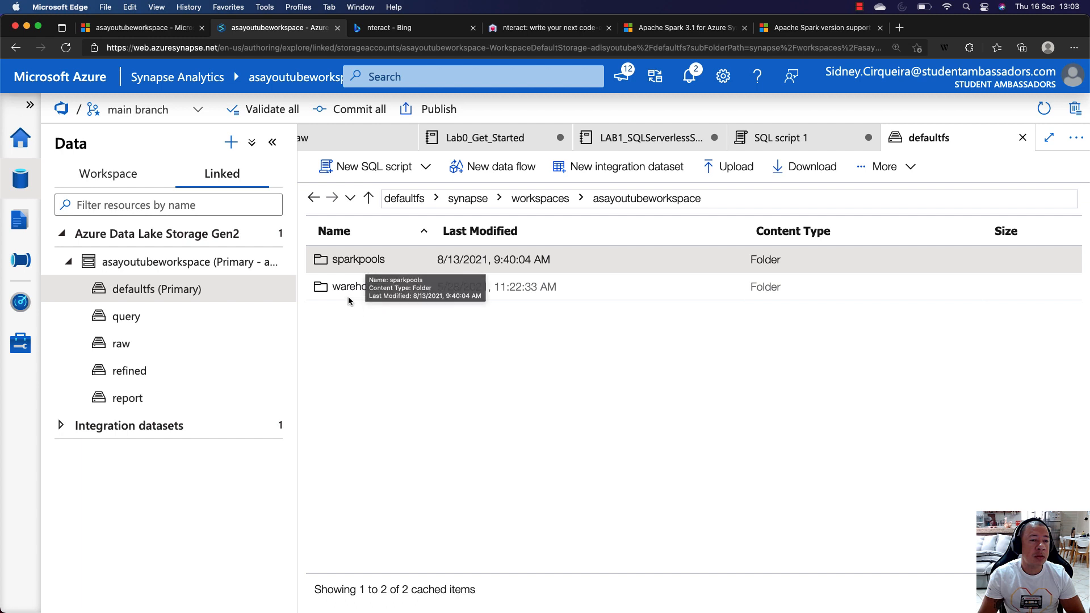
double_click(353, 286)
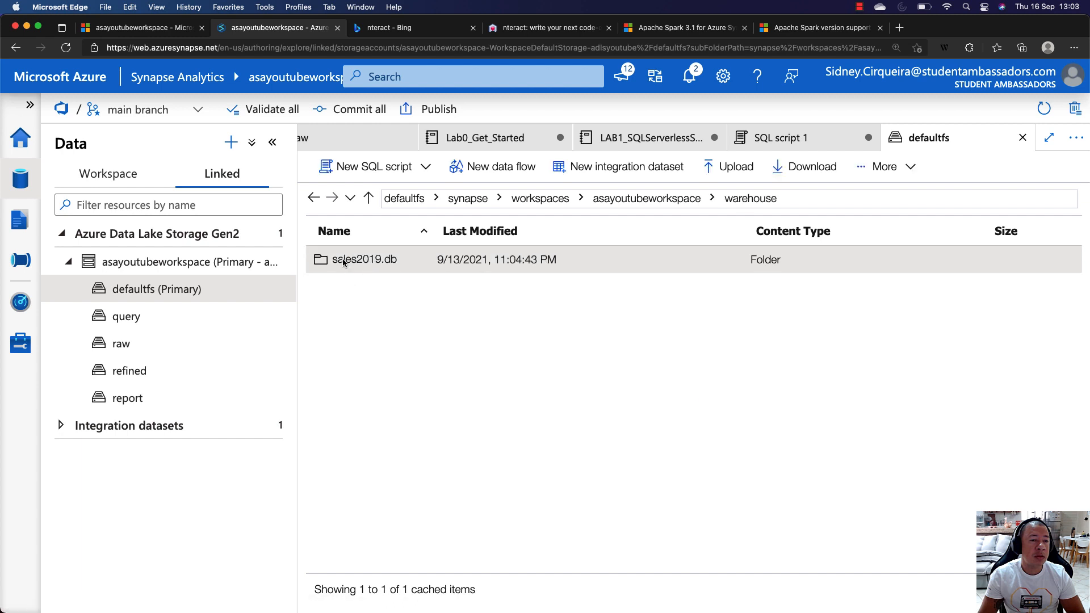
double_click(386, 260)
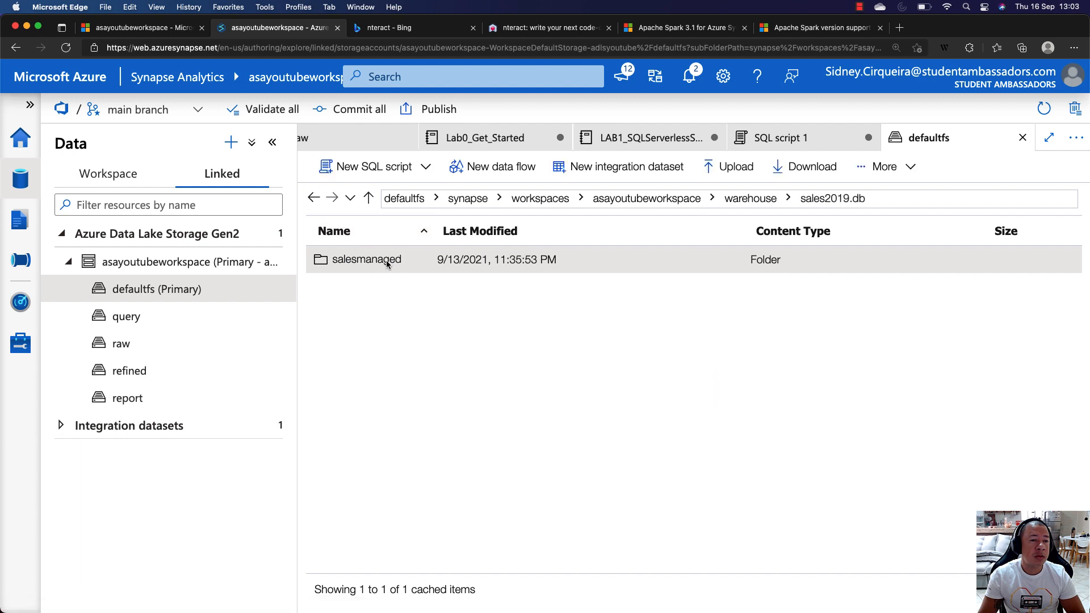
double_click(386, 261)
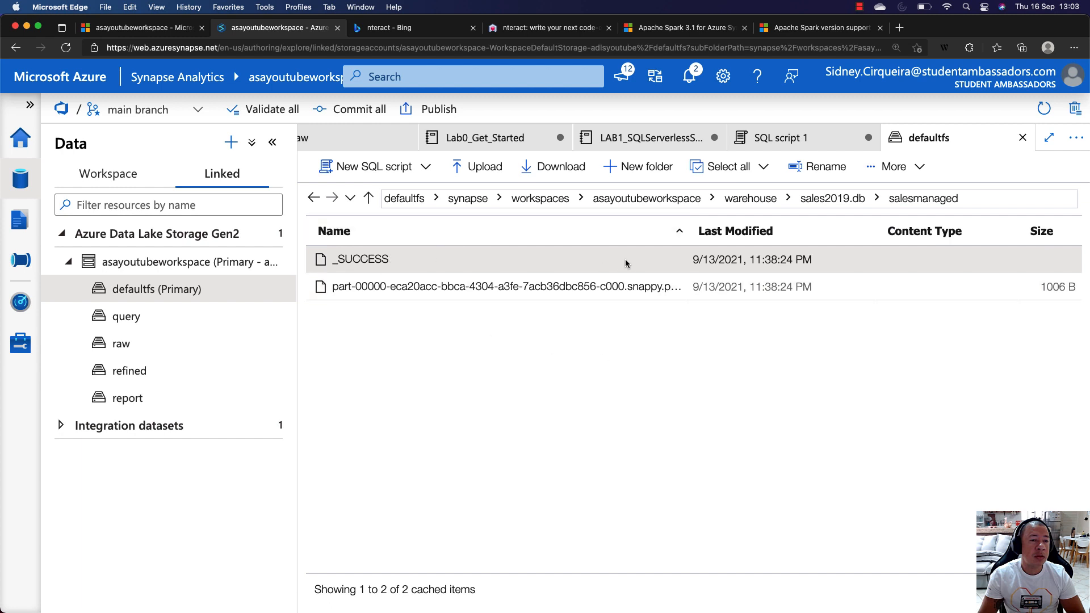
left_click_drag(686, 228, 786, 230)
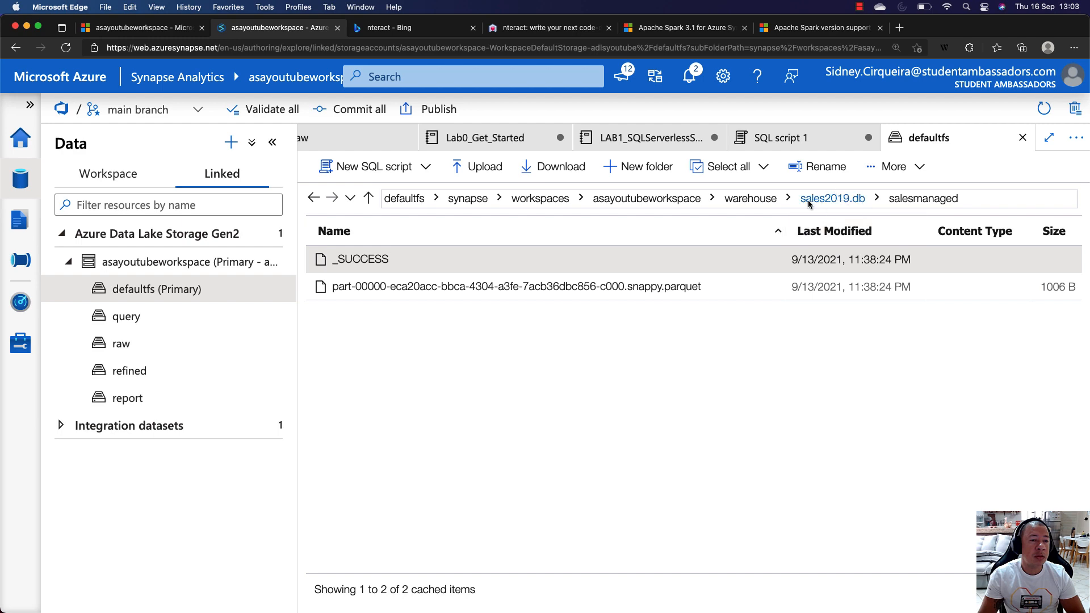
Revisit the SQL script 1 results, then reopen LAB1 at the cell creating Sales2019.SalesExternal
left_click(778, 137)
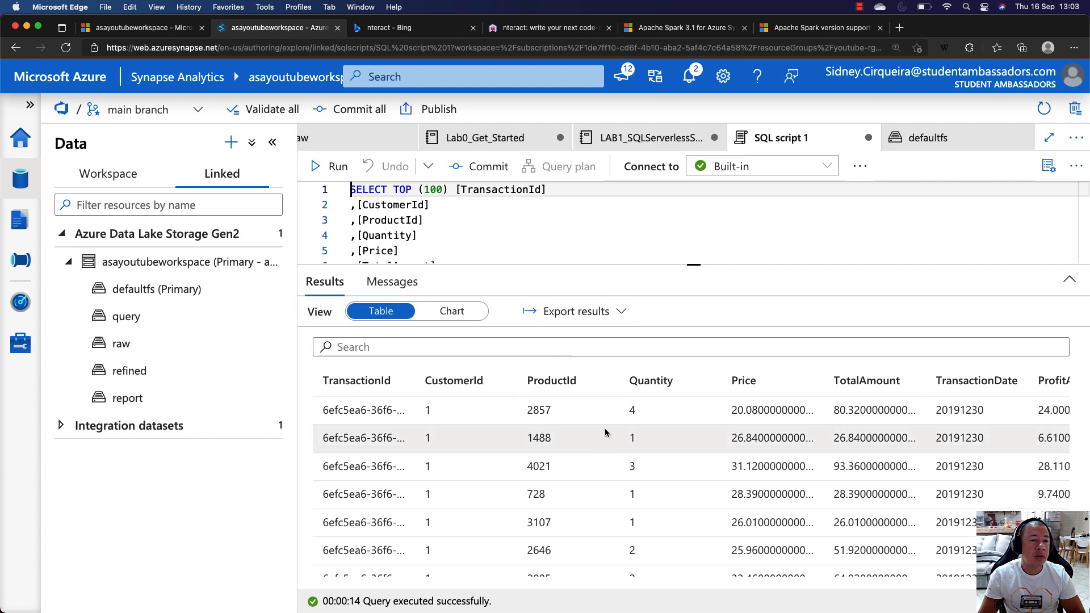
left_click(511, 138)
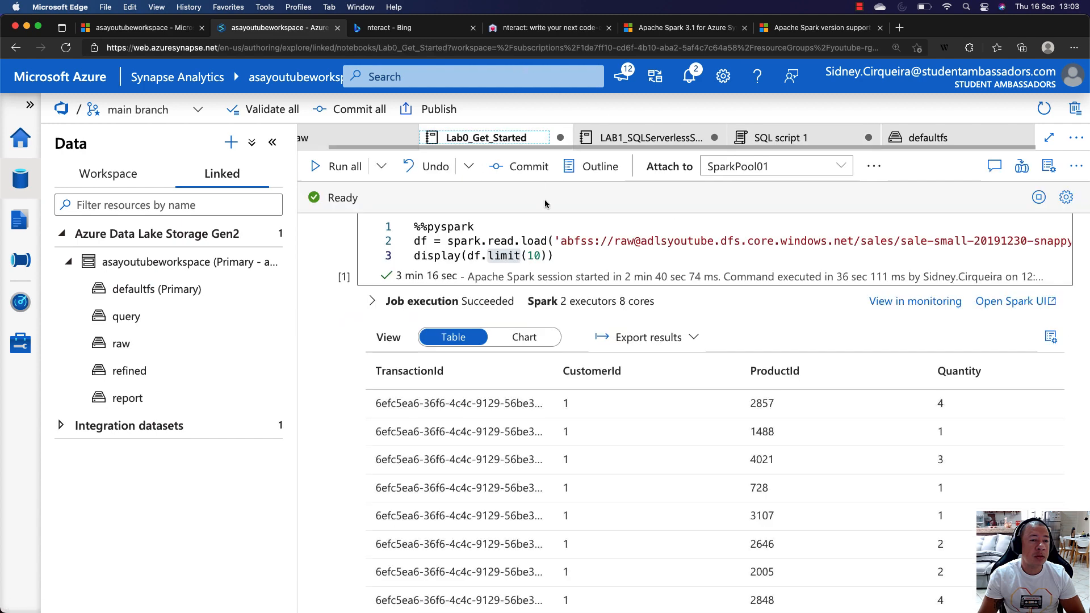
left_click(629, 145)
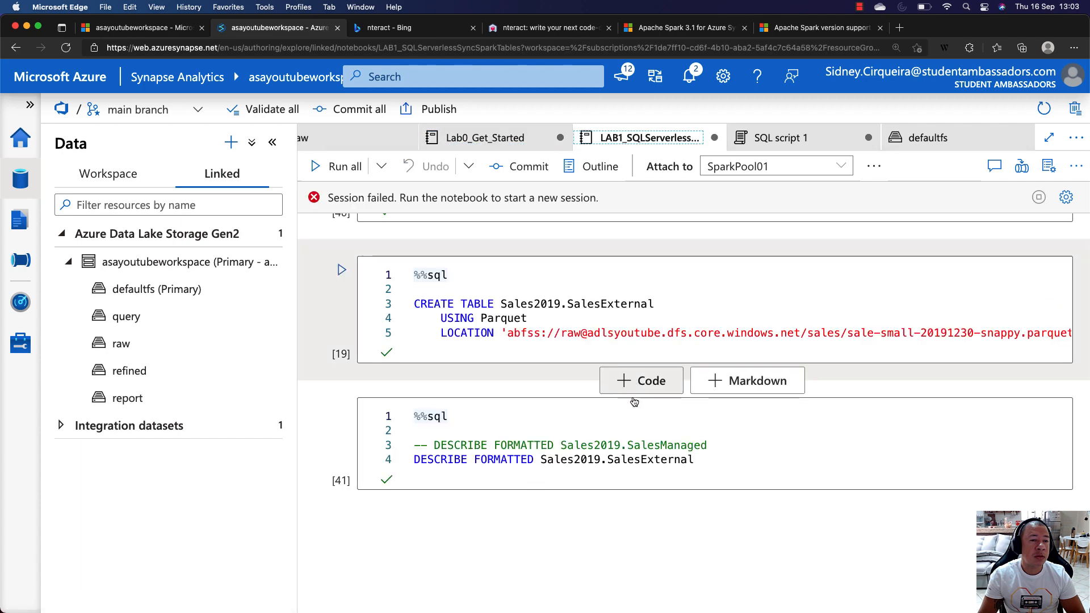
Copy DESCRIBE FORMATTED Sales2019.SalesExternal from LAB1's last cell and replace the CREATE DATABASE cell's code in Lab0_Get_Started with it
left_click_drag(695, 461, 407, 472)
key("super+c")
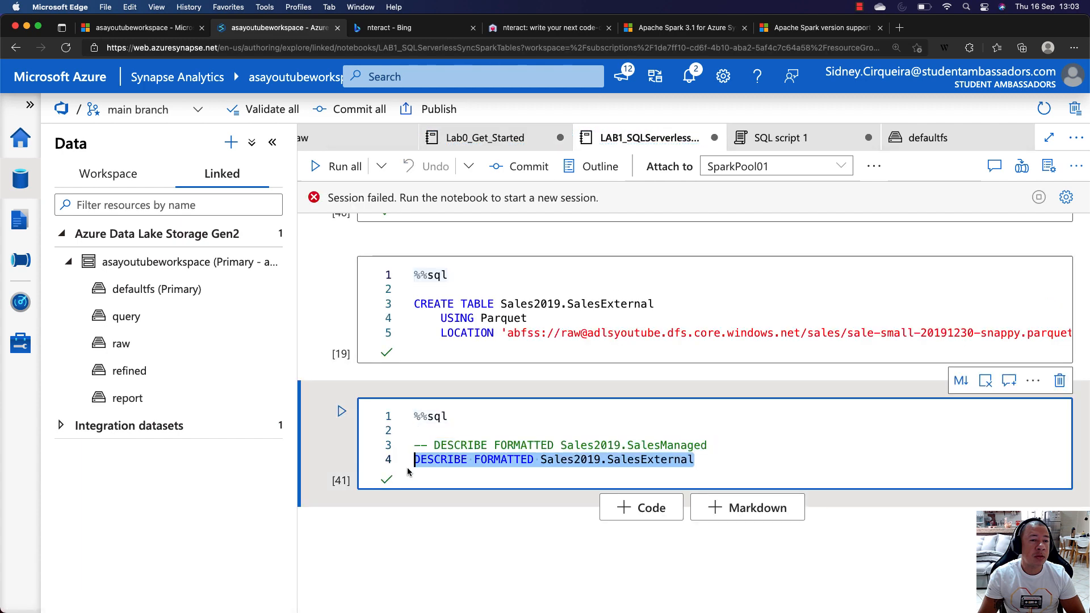
left_click(505, 145)
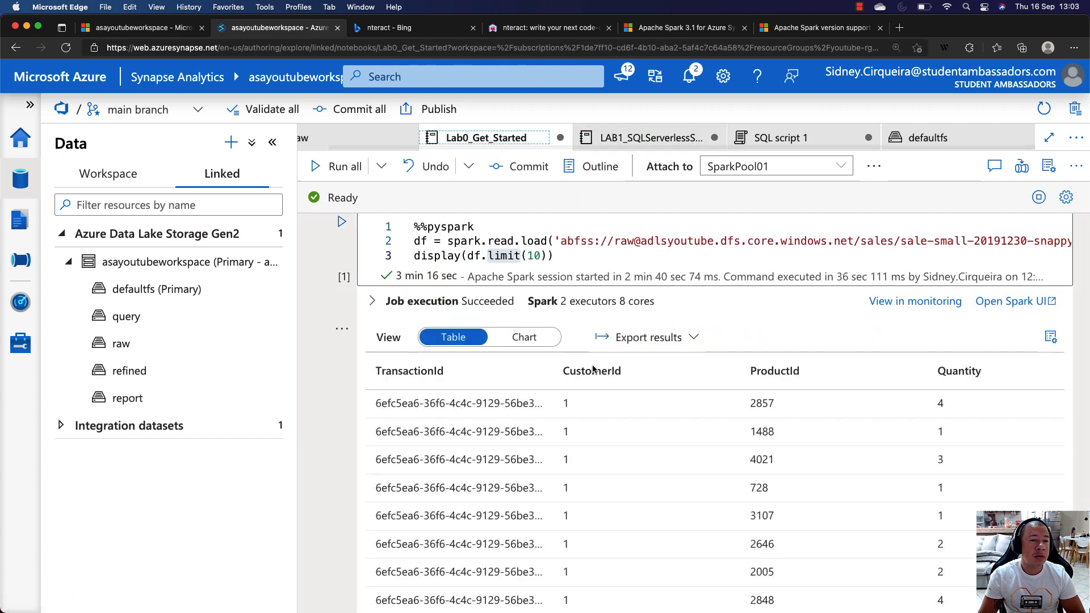
scroll(591, 365, "down", 15)
scroll(592, 370, "up", 3)
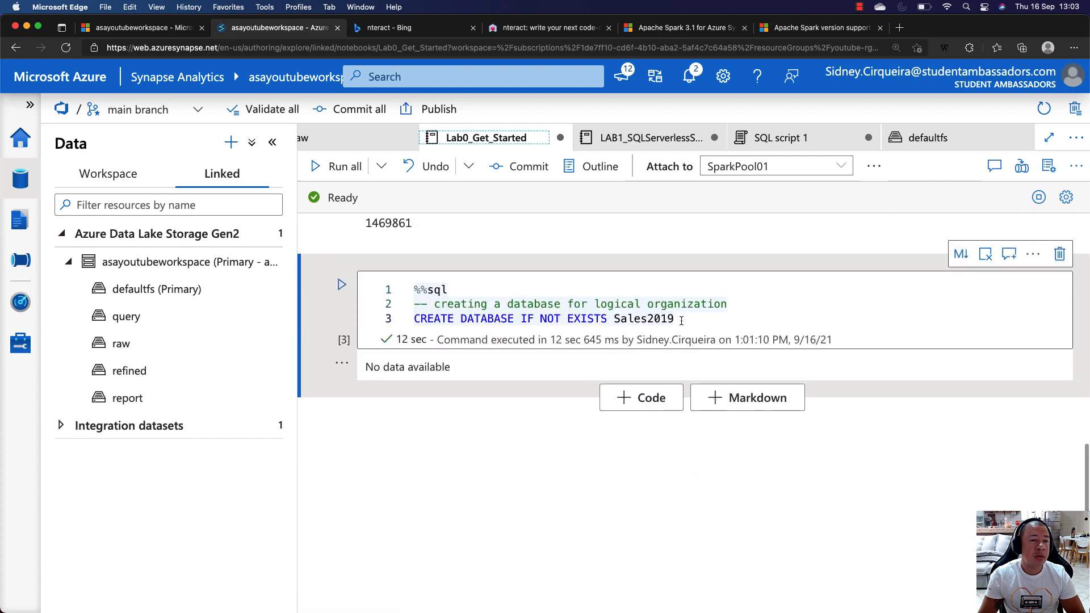
left_click_drag(681, 319, 399, 289)
key("super+v")
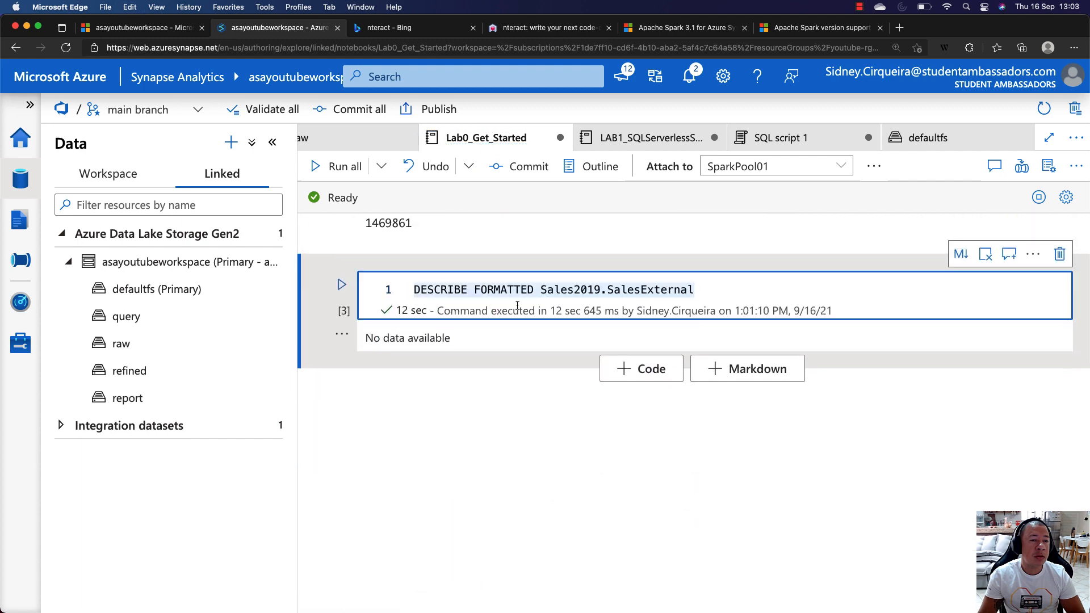
Show the workspace databases and try to run the DESCRIBE FORMATTED cell in Lab0_Get_Started
left_click(111, 174)
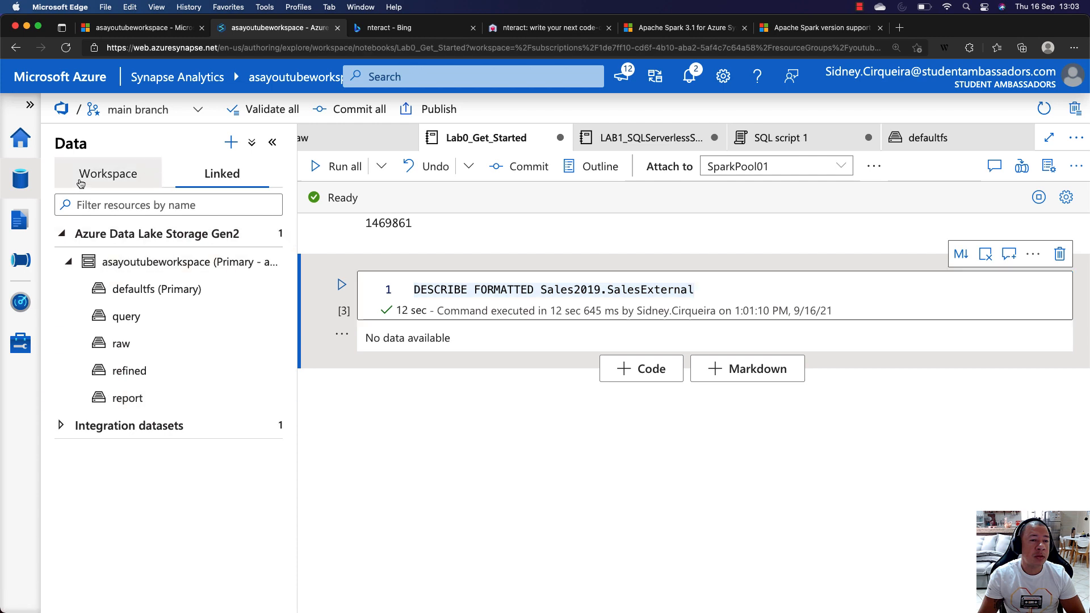
left_click(97, 185)
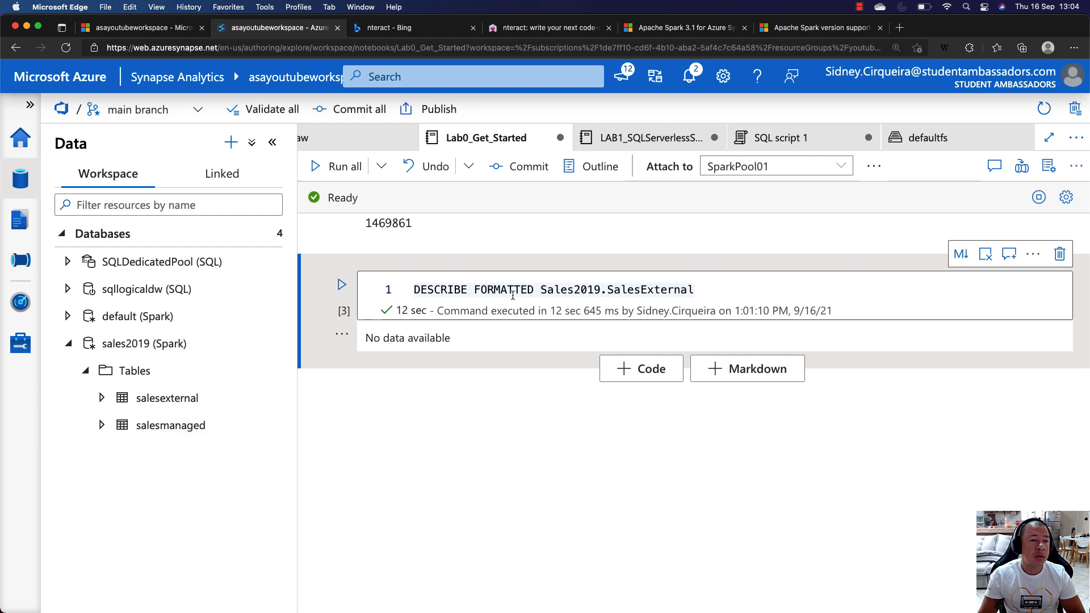
left_click(341, 284)
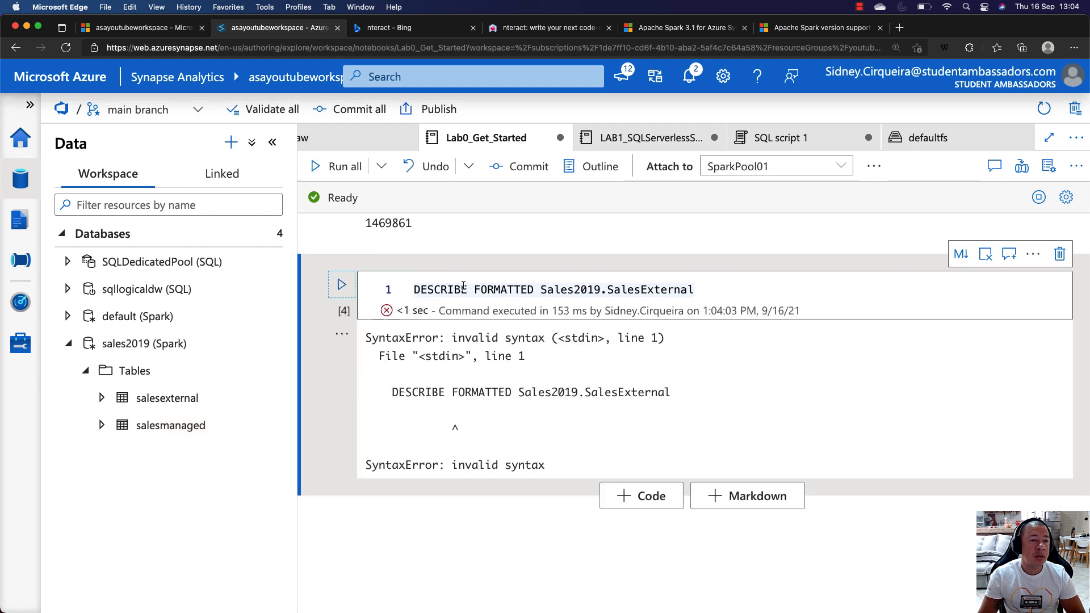
Check the cell syntax in LAB1, then add %%sql above the DESCRIBE FORMATTED statement in Lab0_Get_Started and run the cell
left_click(634, 139)
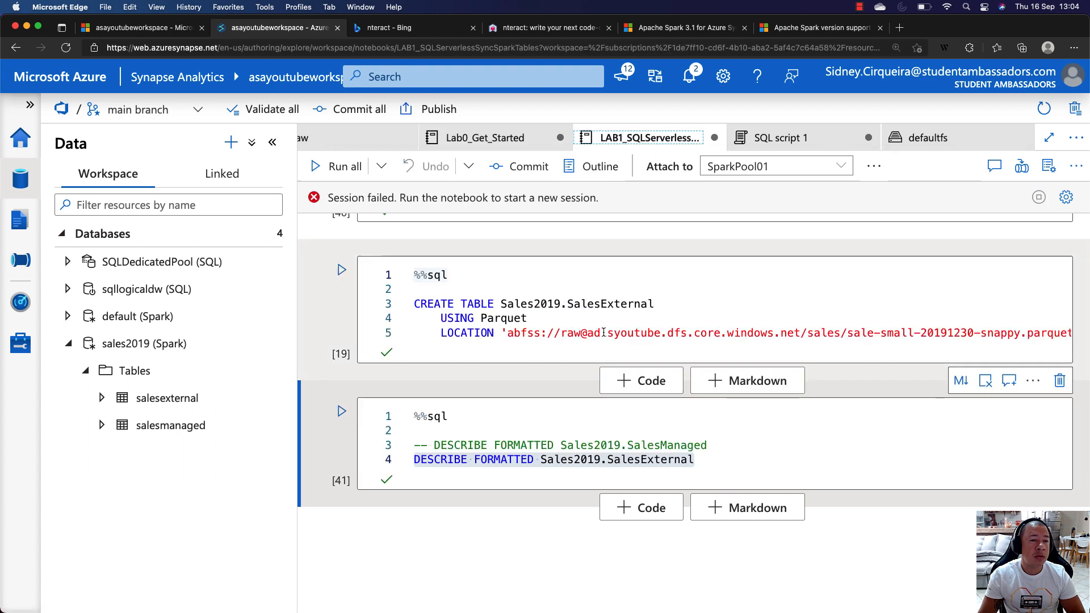
left_click(477, 140)
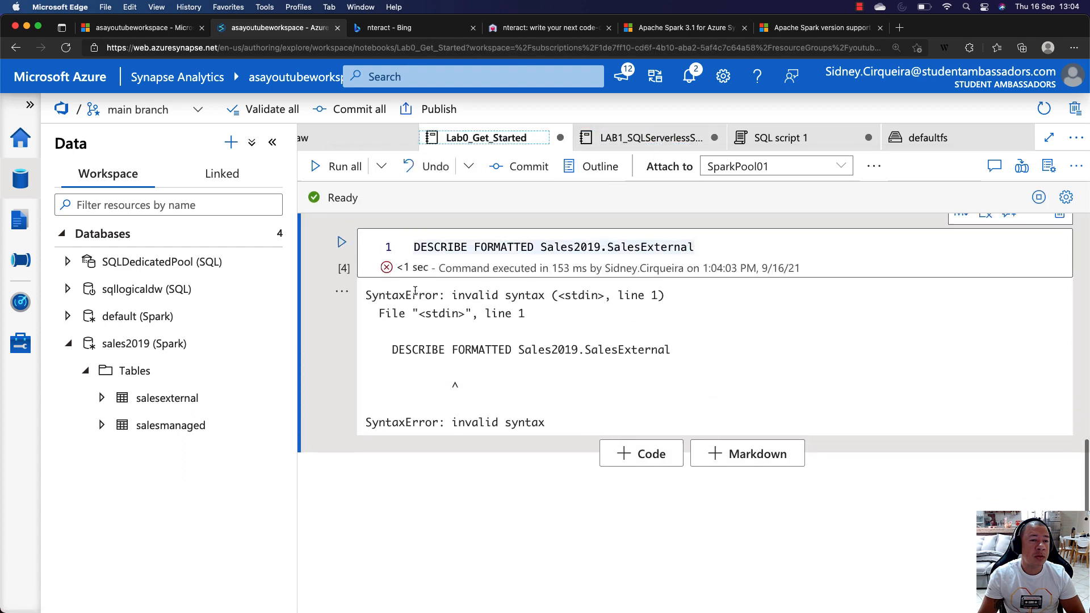
left_click(414, 260)
key("Return")
key("Return")
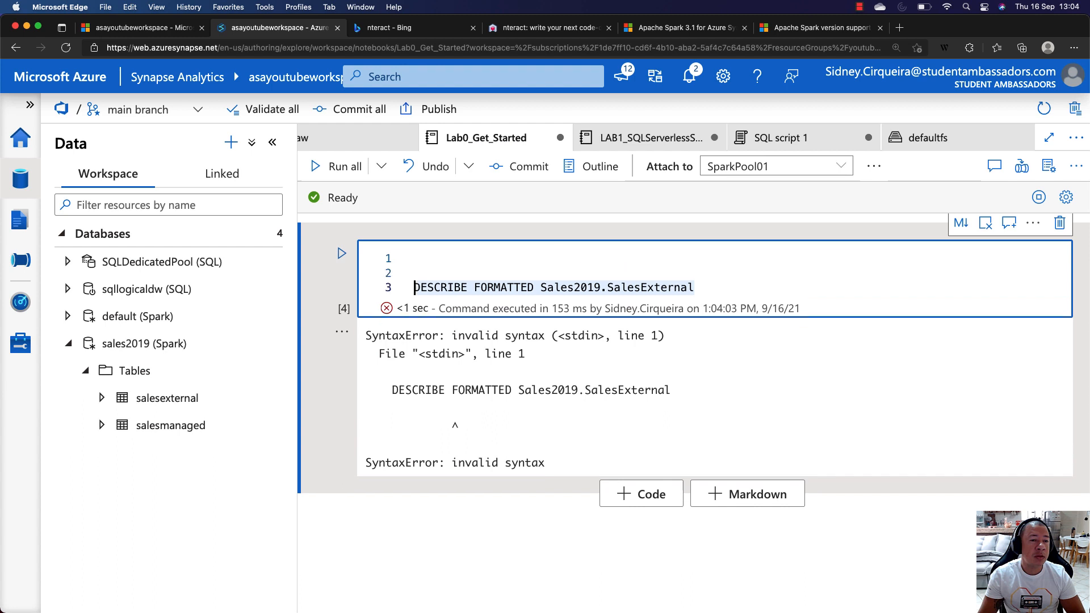
key("Up")
key("Up")
type("%%")
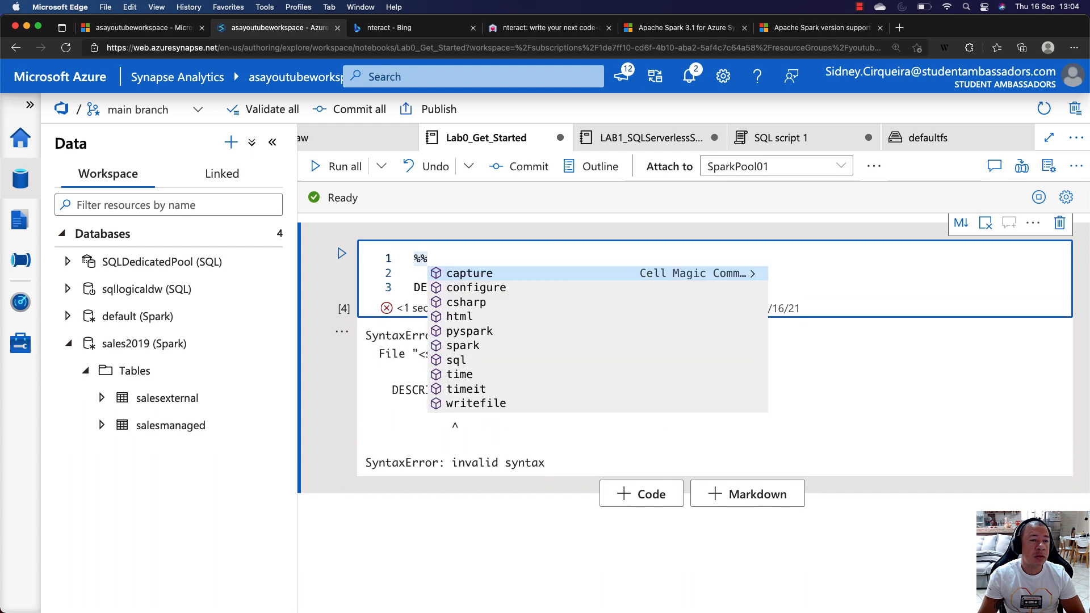
type("sql")
key("shift+Return")
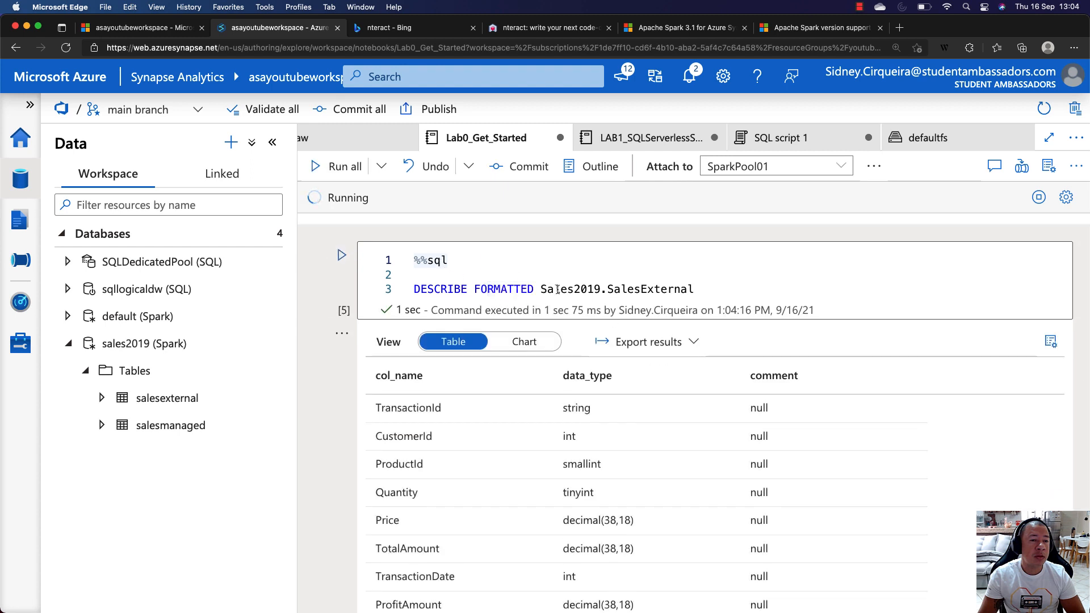
Examine the SalesExternal description, including its columns and the Table, Type, Provider and Location entries
left_click_drag(541, 290, 687, 299)
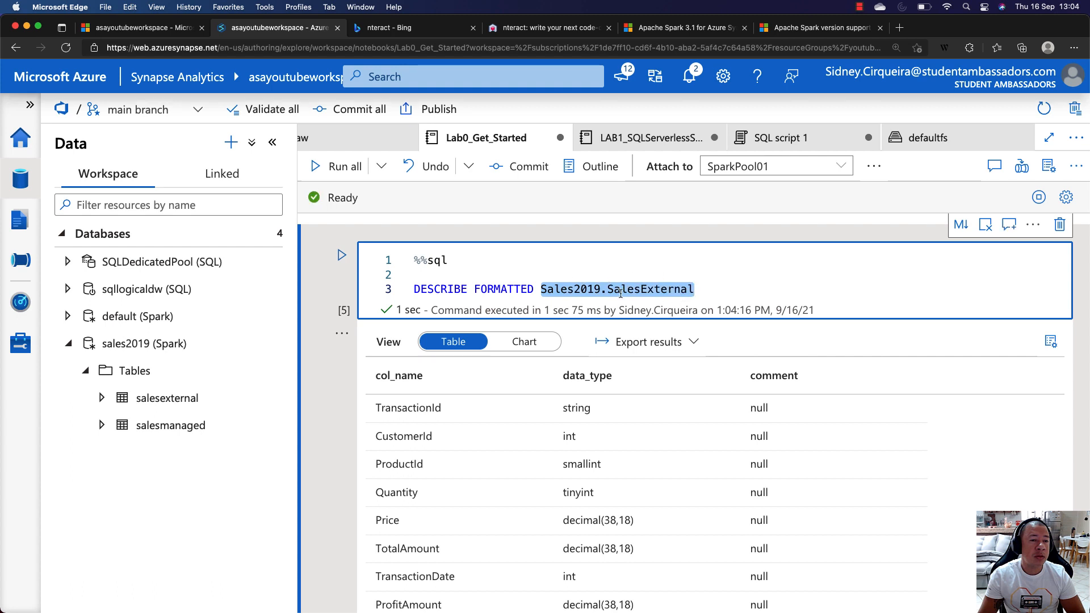
scroll(524, 373, "down", 6)
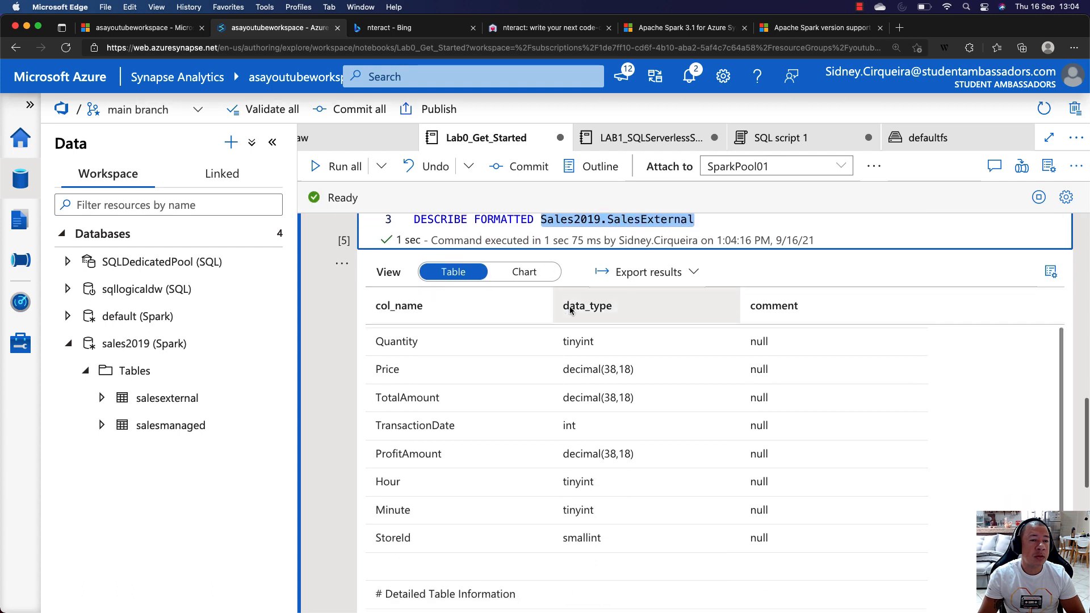
scroll(493, 264, "up", 1)
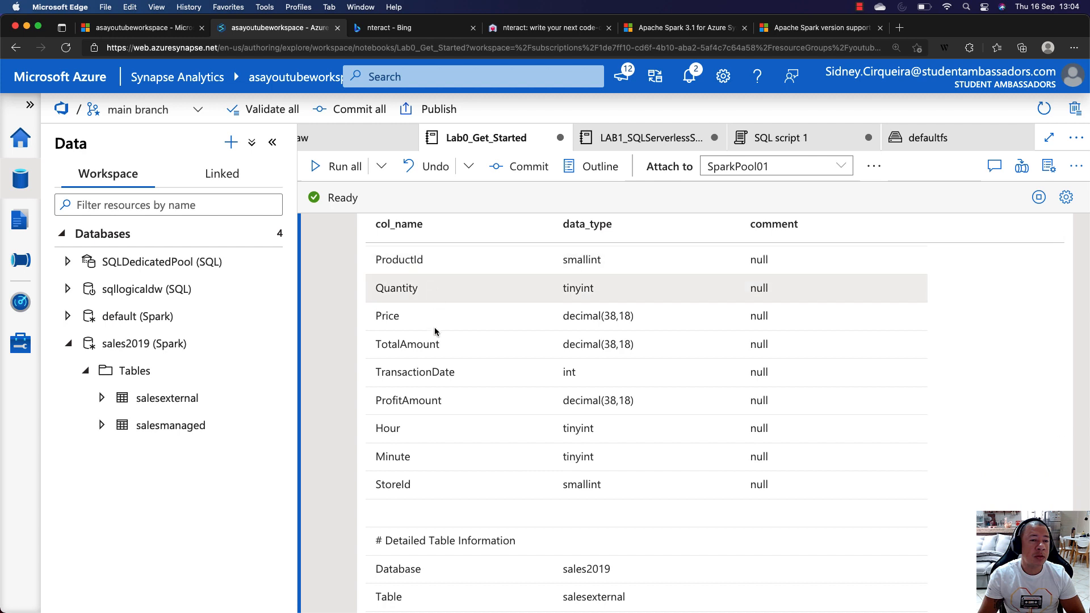
scroll(518, 337, "down", 5)
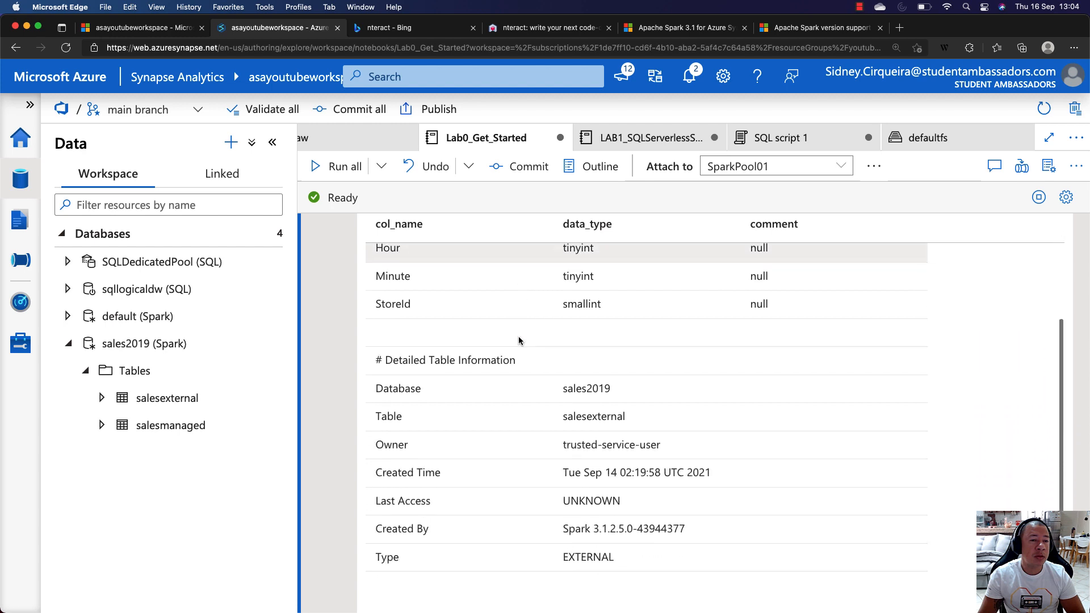
left_click_drag(562, 385, 562, 415)
left_click(625, 417)
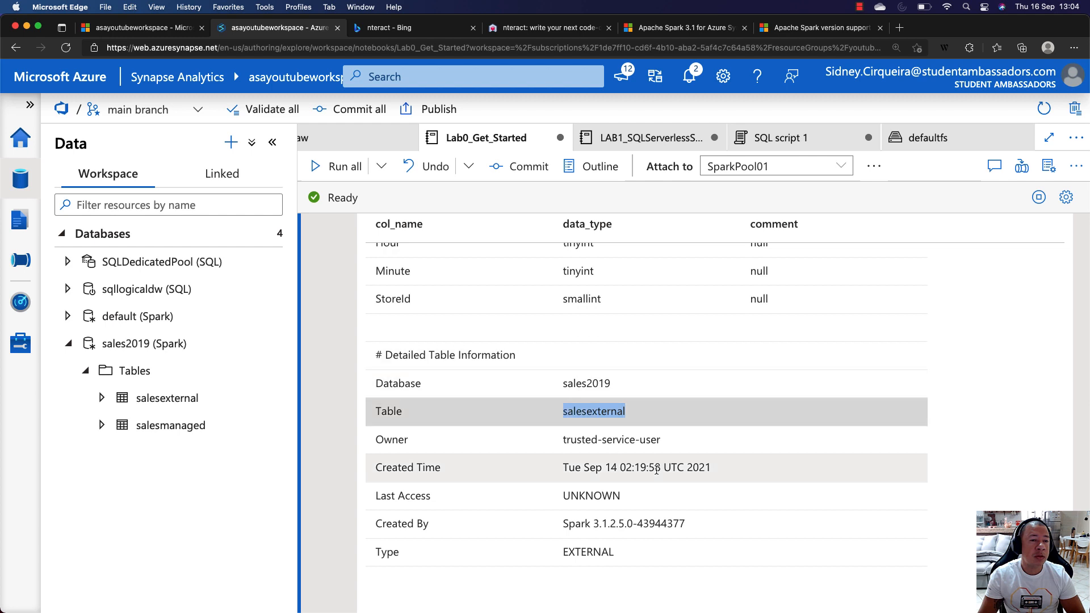
scroll(625, 438, "down", 3)
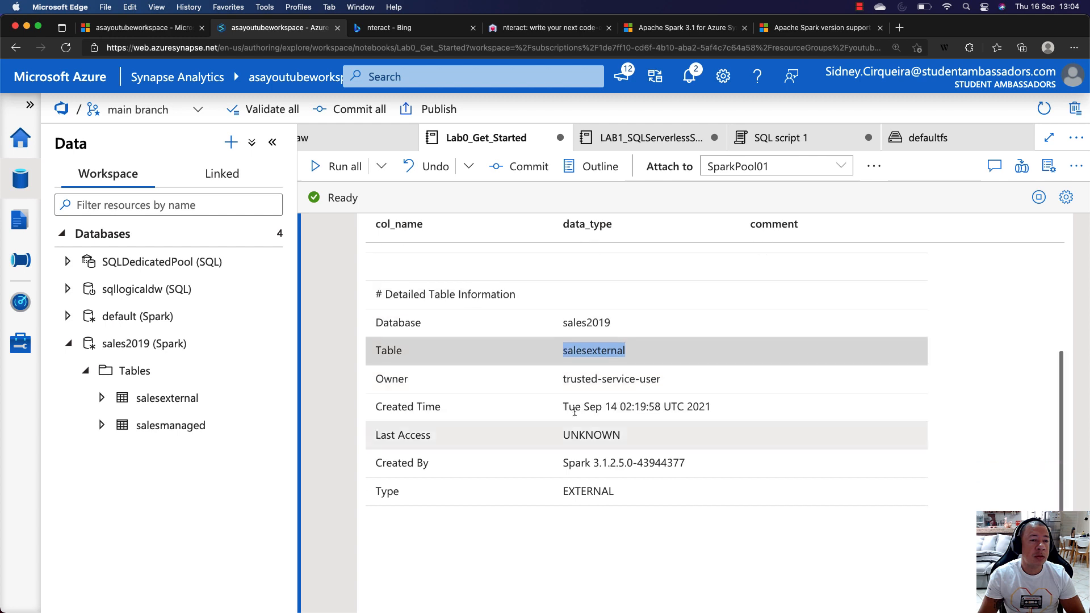
scroll(675, 435, "down", 3)
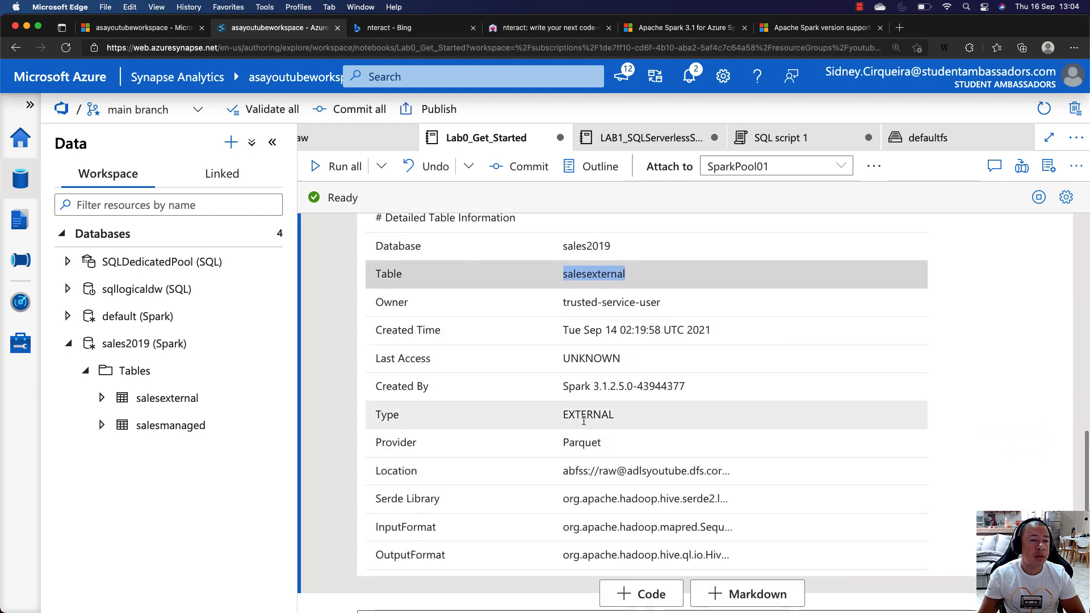
left_click_drag(615, 415, 551, 443)
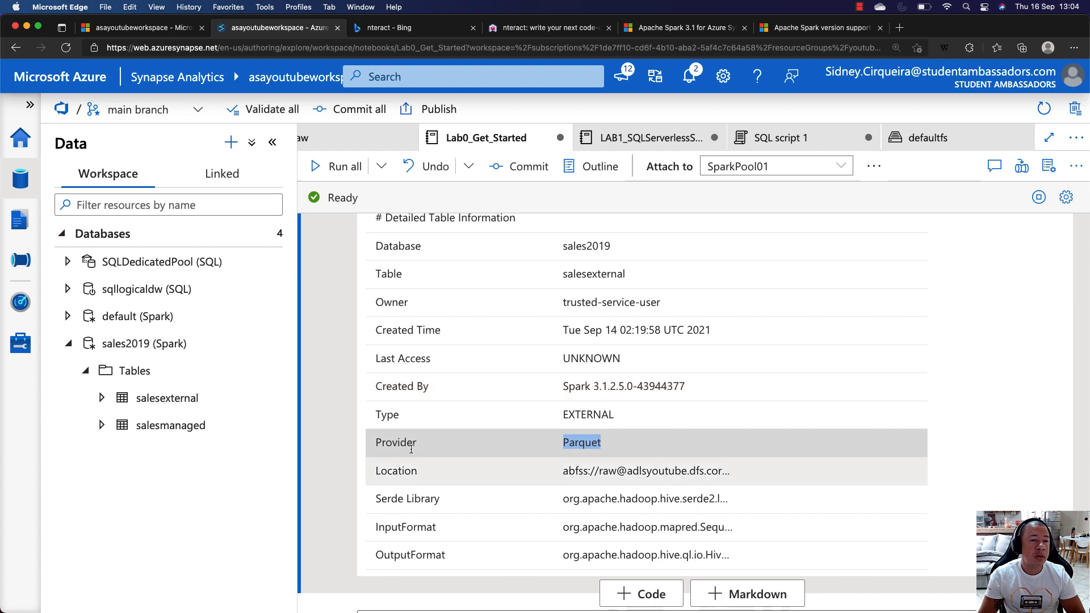
left_click(395, 470)
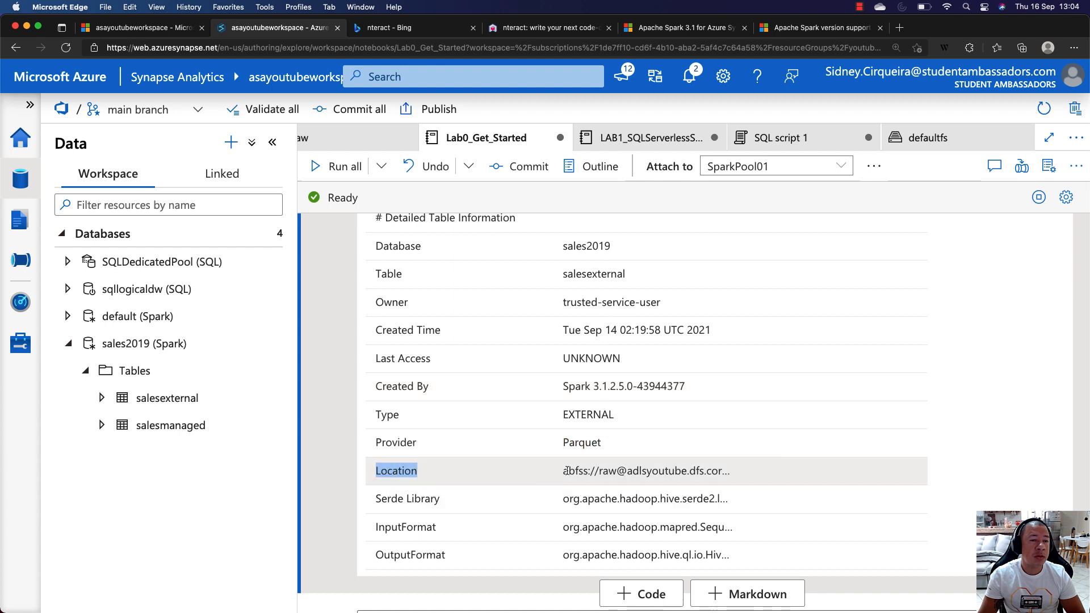
left_click_drag(562, 471, 707, 474)
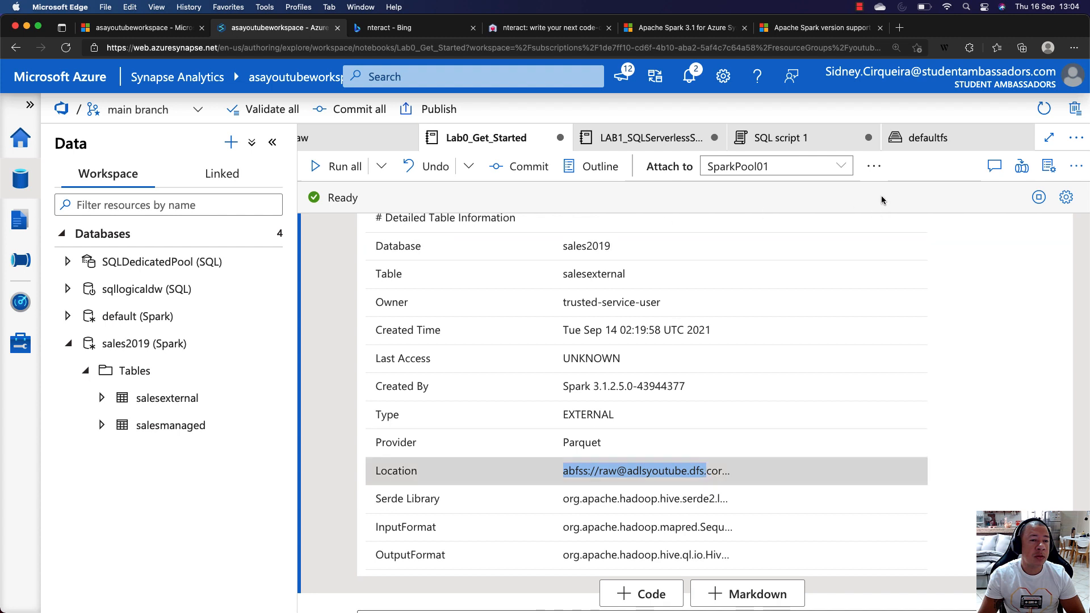
Revisit the salesmanaged folder in defaultfs and look at the new SQL script options for its parquet file
left_click(929, 138)
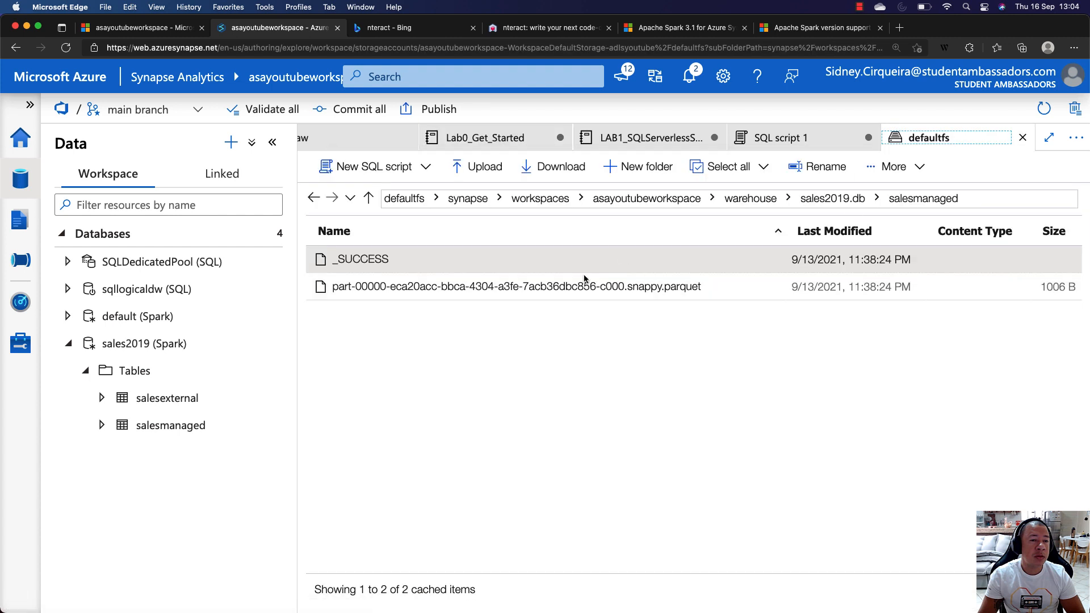
right_click(632, 289)
mouse_move(687, 312)
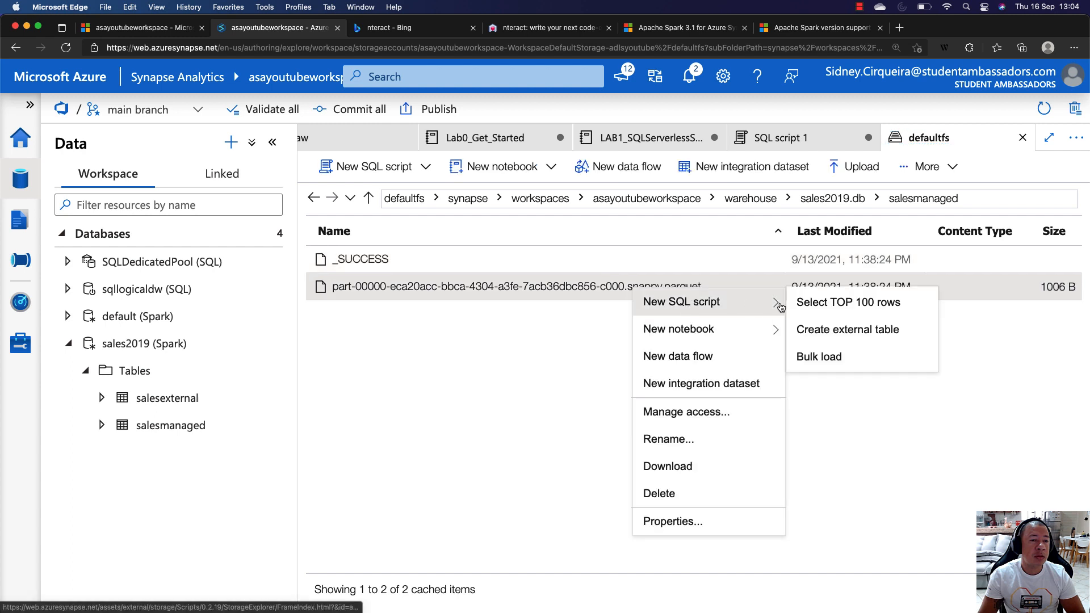
left_click(829, 434)
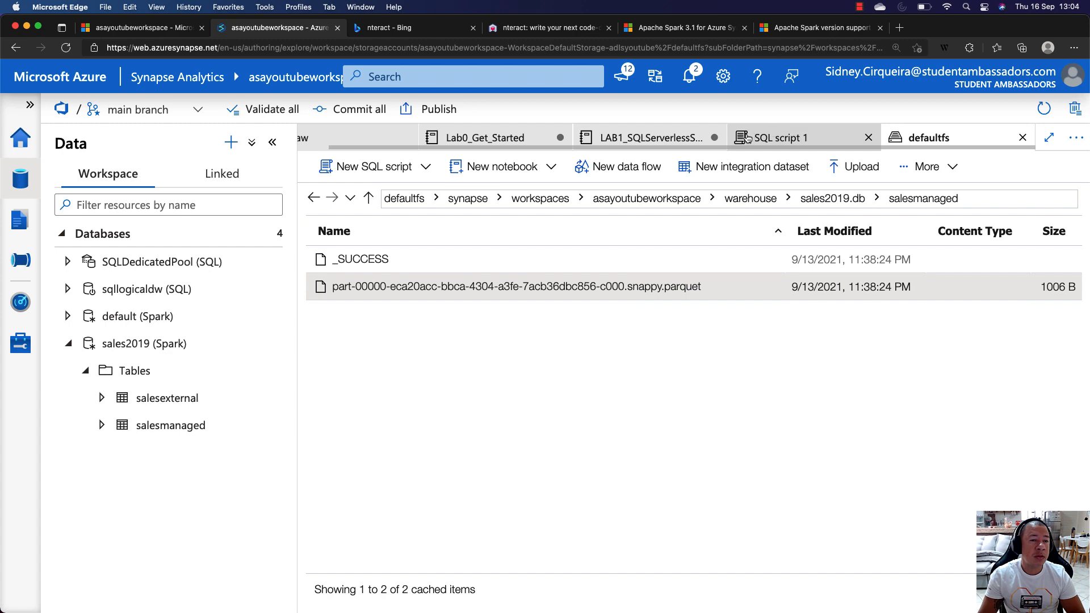
Revisit LAB1, then review the Lab0_Get_Started notebook from the table description back up to the DEMO YOUTUBE heading
left_click(638, 138)
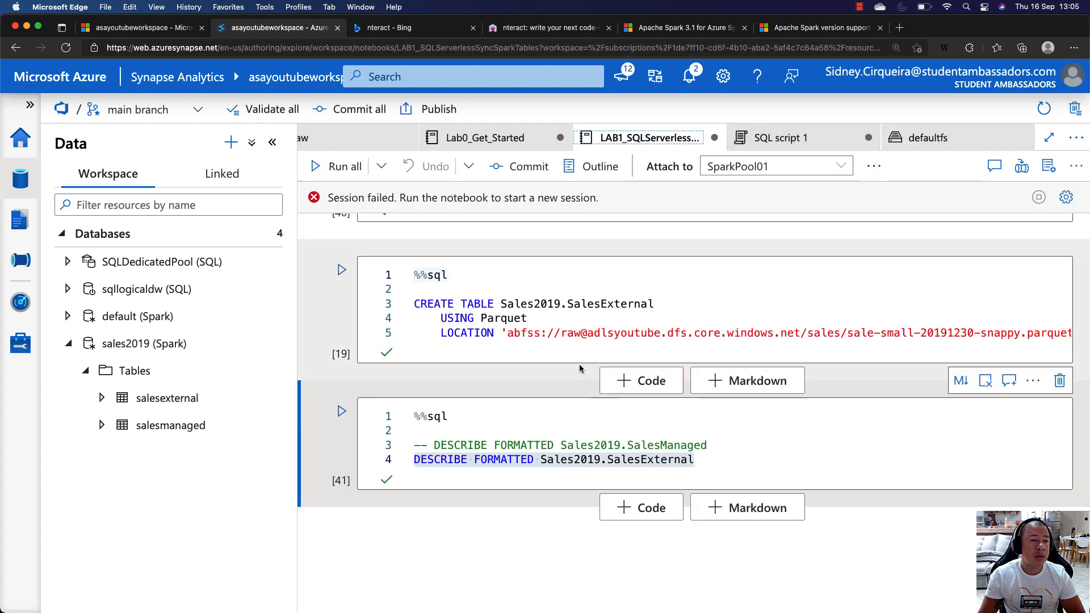
left_click(489, 139)
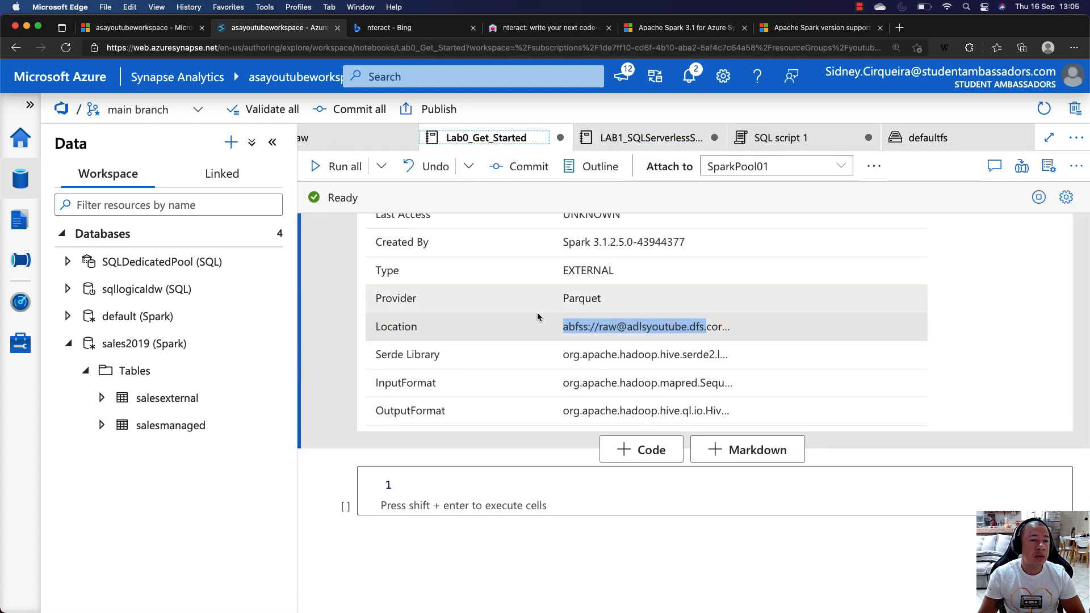
scroll(536, 315, "down", 1)
scroll(586, 296, "up", 2)
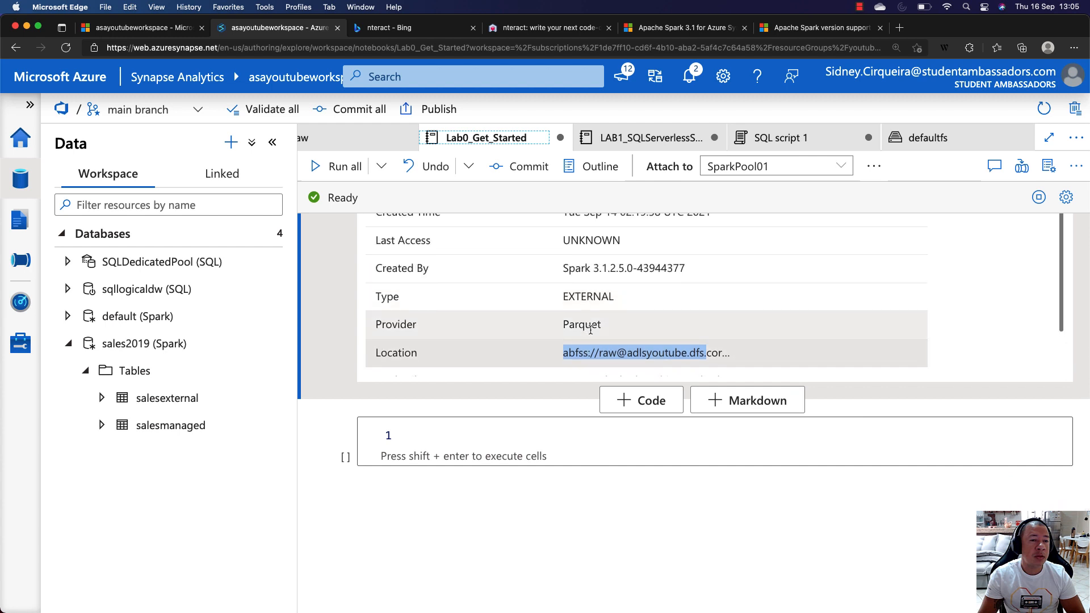
scroll(587, 296, "up", 5)
scroll(571, 384, "up", 5)
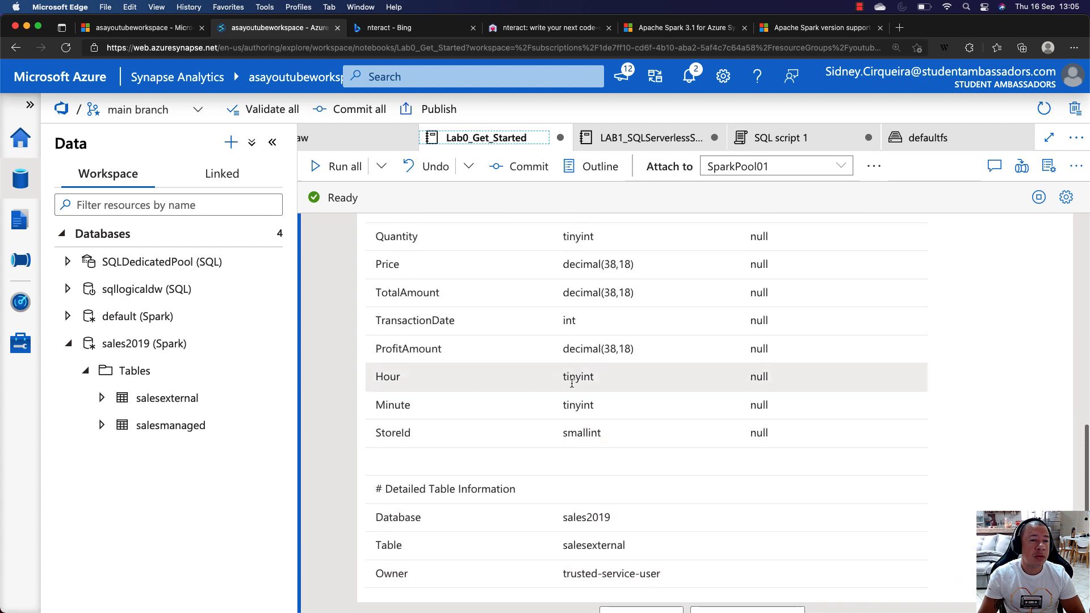
scroll(571, 383, "up", 3)
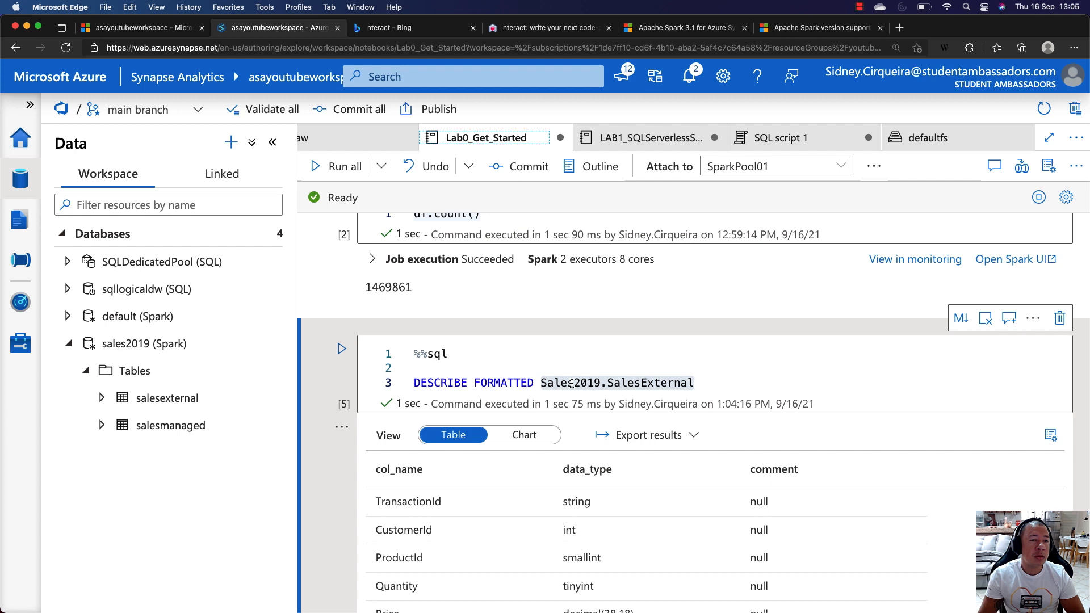
scroll(589, 377, "up", 10)
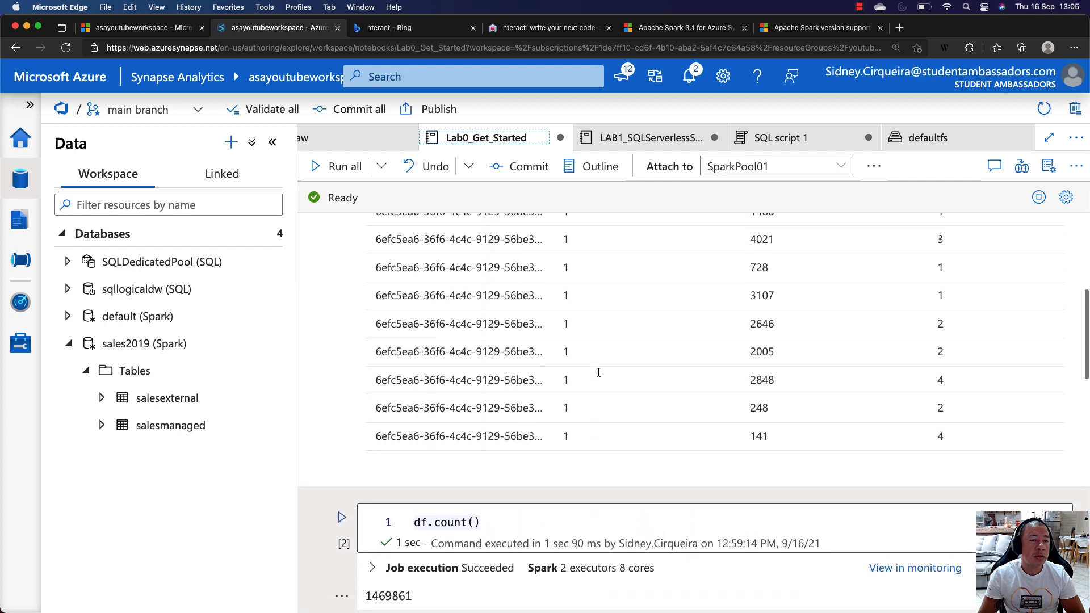
scroll(598, 373, "up", 5)
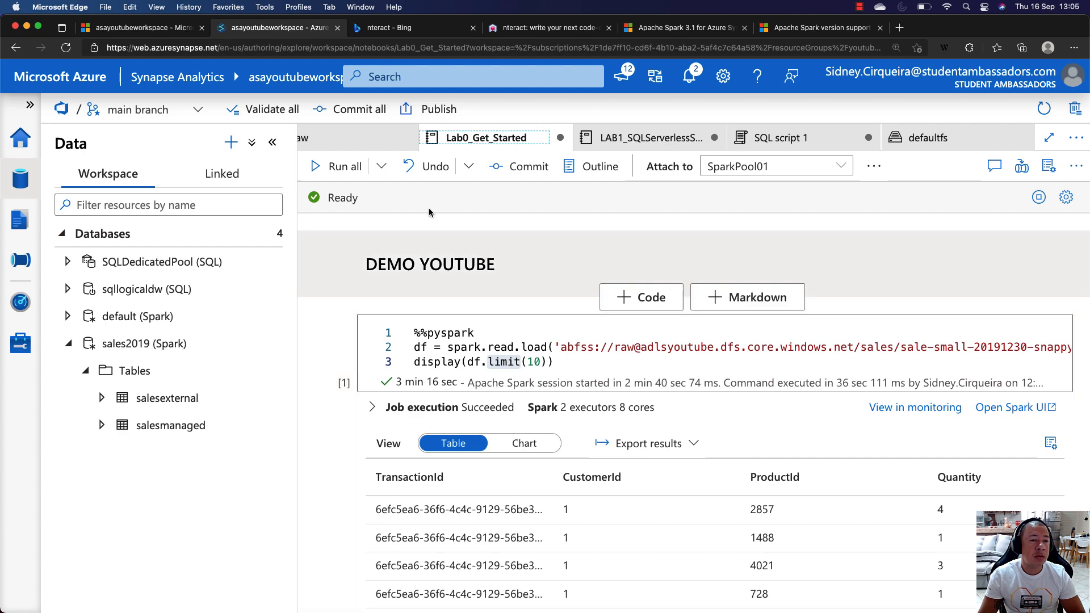
Collapse the Data pane and consult the Apache Spark 3.1 for Azure Synapse Analytics announcement in Edge before returning to the notebook
left_click(272, 141)
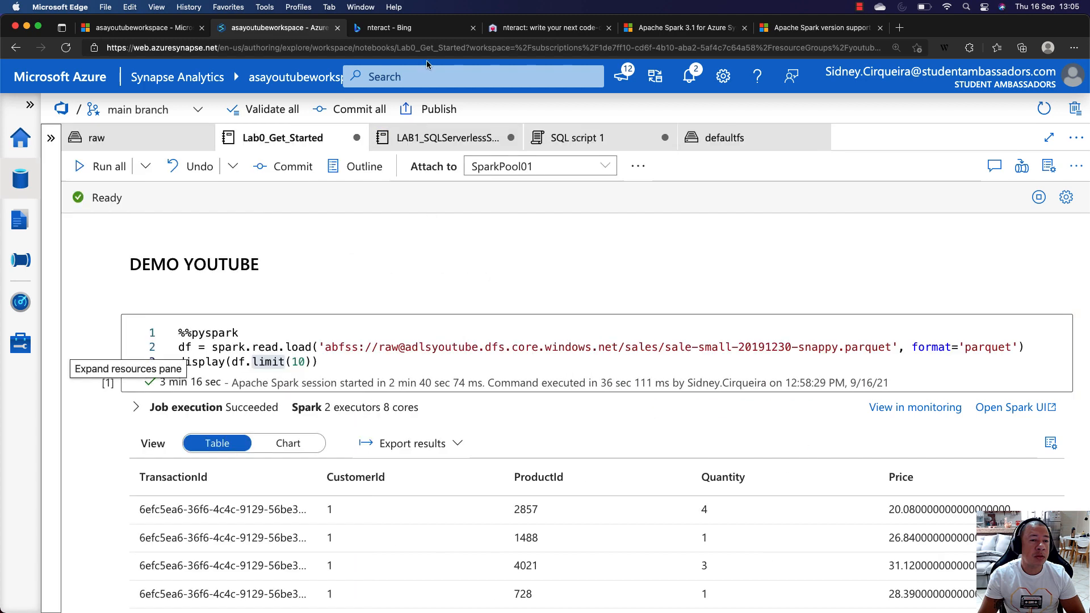
left_click(644, 29)
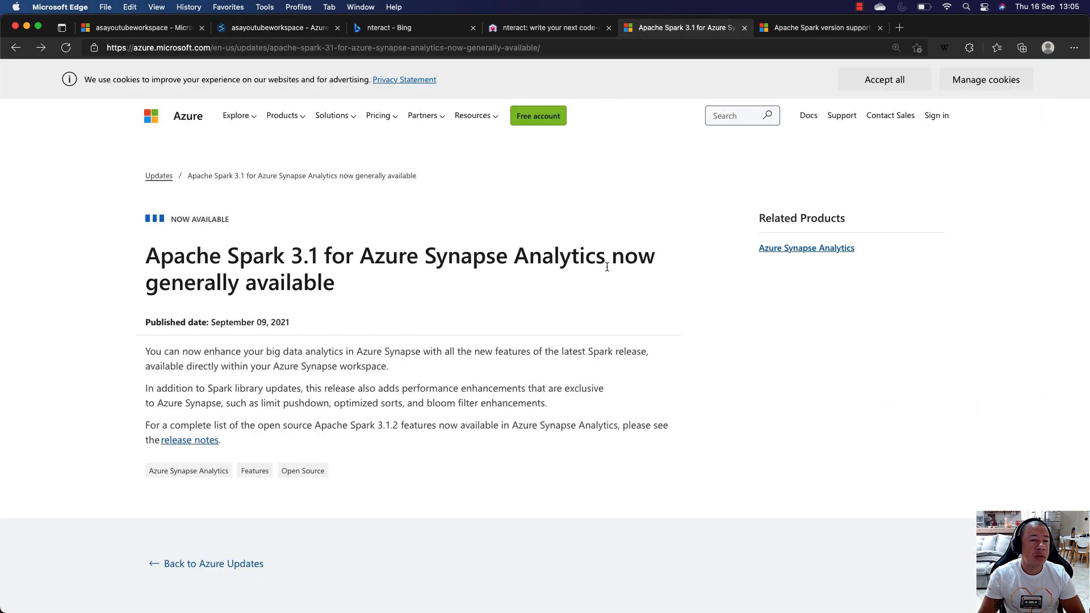
left_click(293, 29)
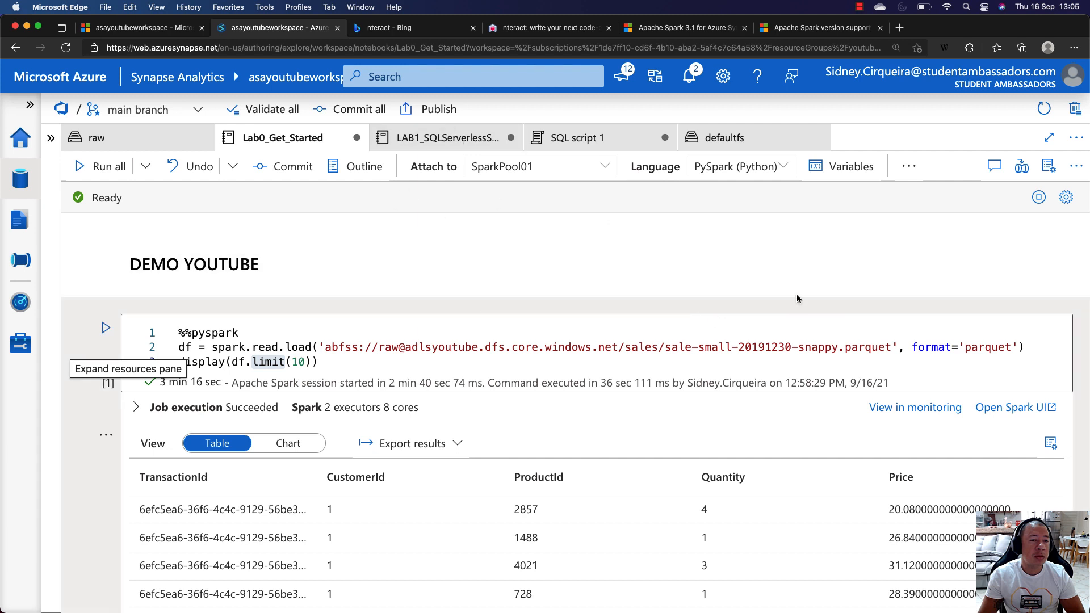
Stop the Lab0_Get_Started notebook's Spark session, and close the LAB1_SQLServerlessSyncSparkTables notebook, discarding its unsaved changes
left_click(1039, 199)
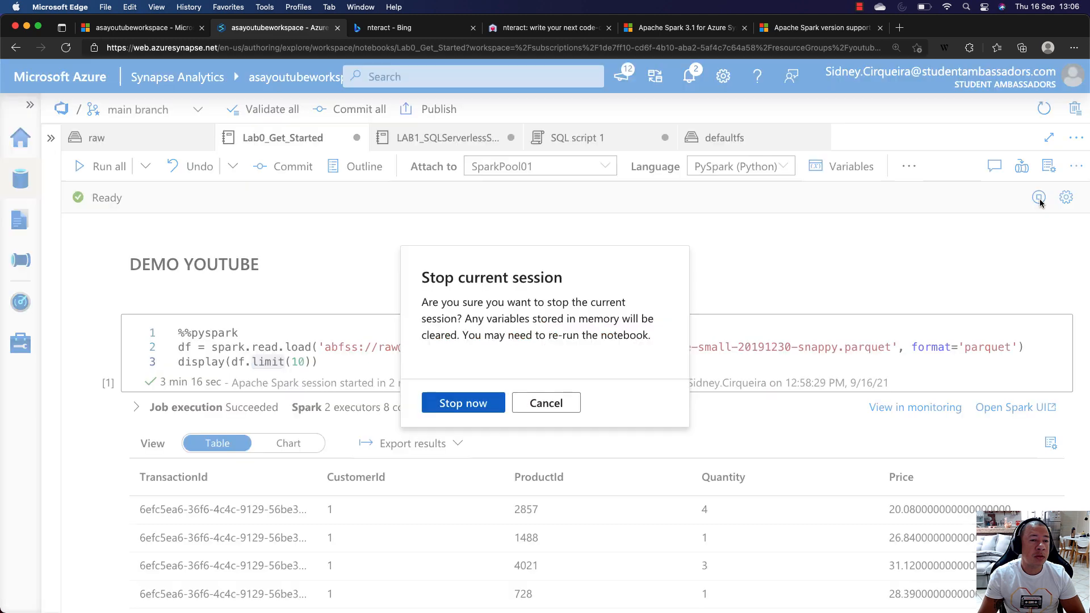
left_click(493, 402)
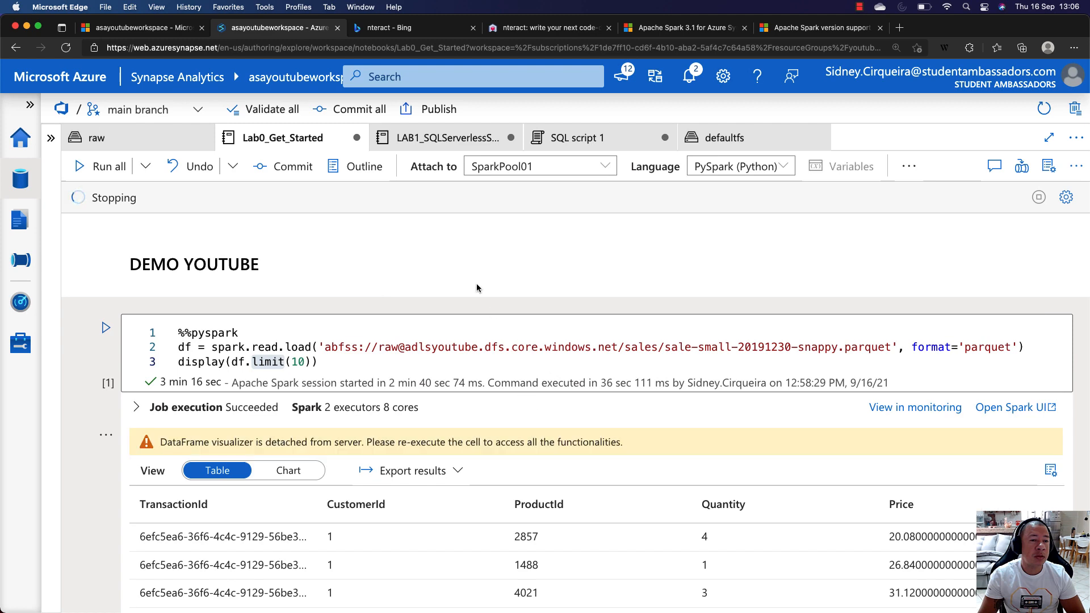
left_click(424, 142)
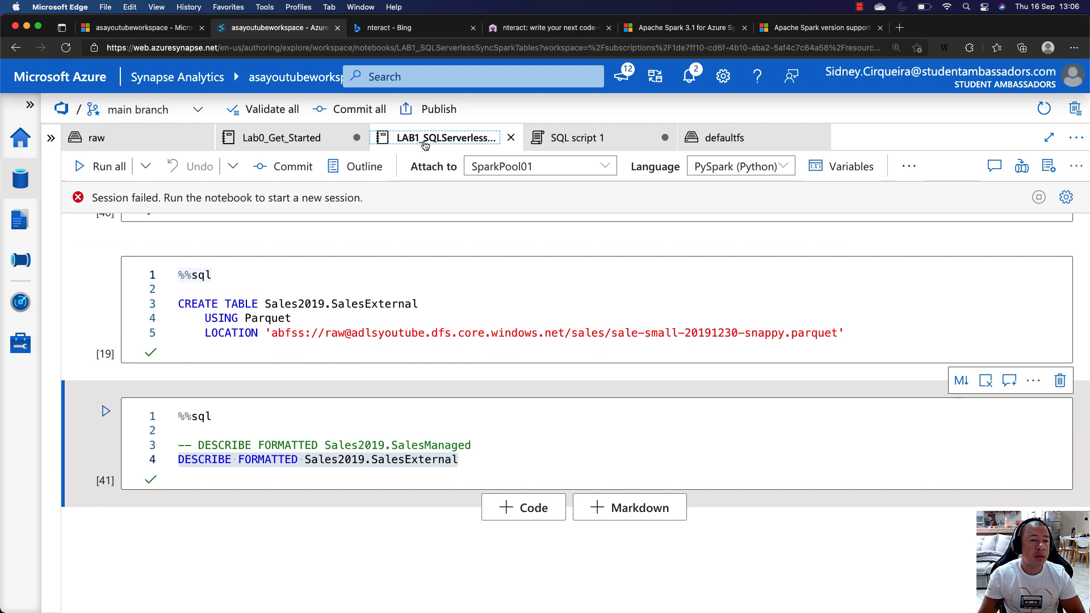
left_click(511, 137)
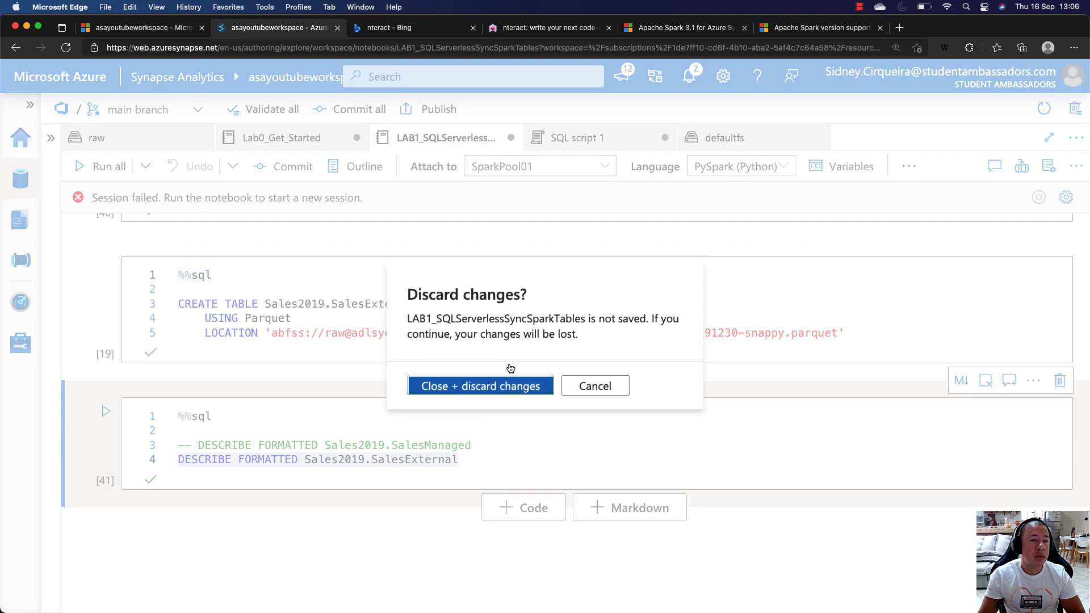
left_click(487, 392)
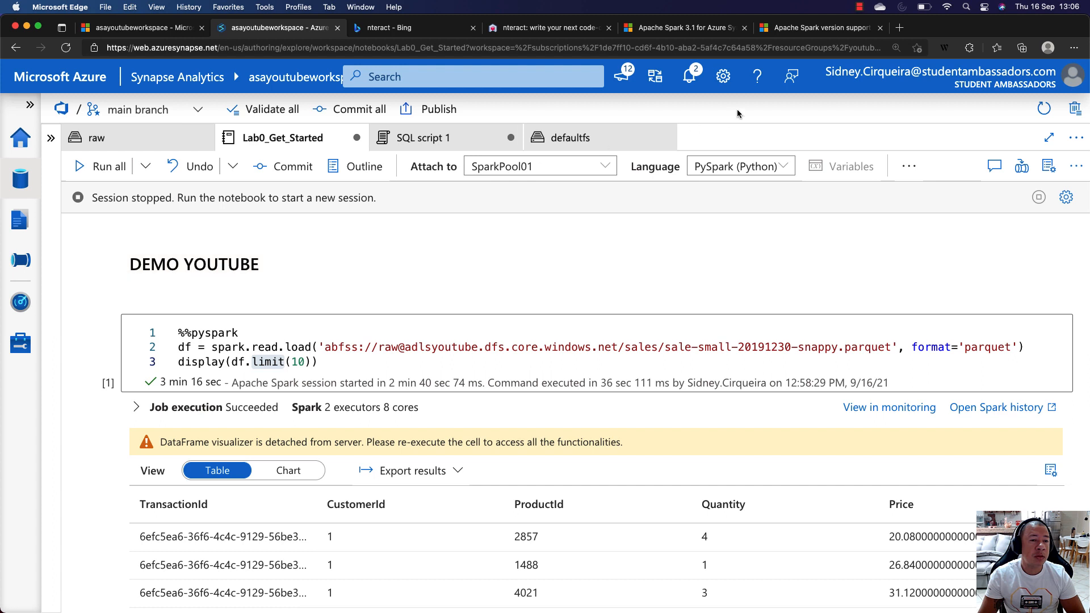
left_click(860, 8)
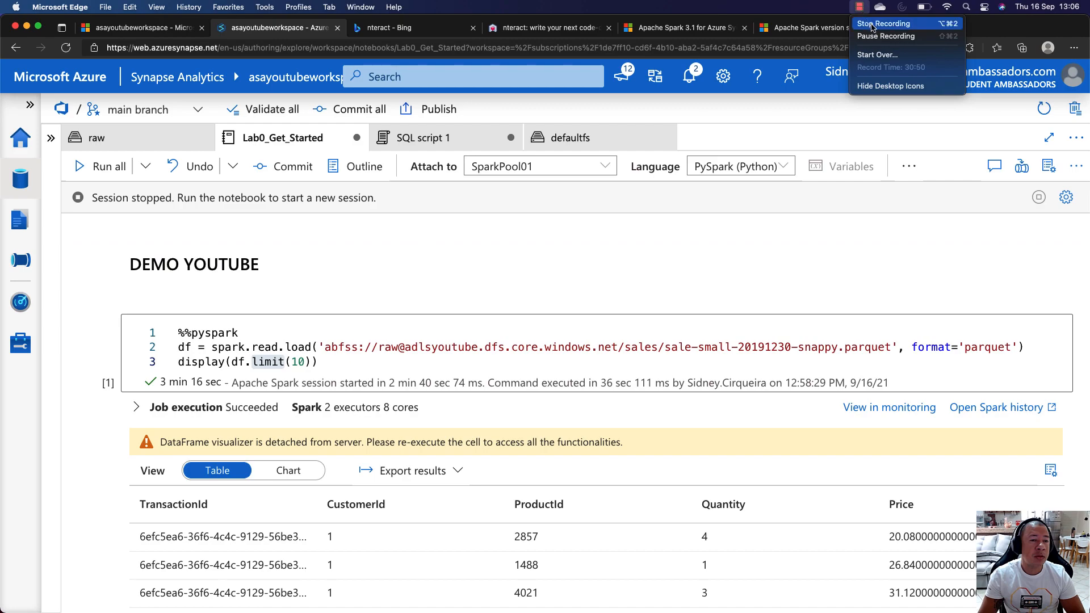